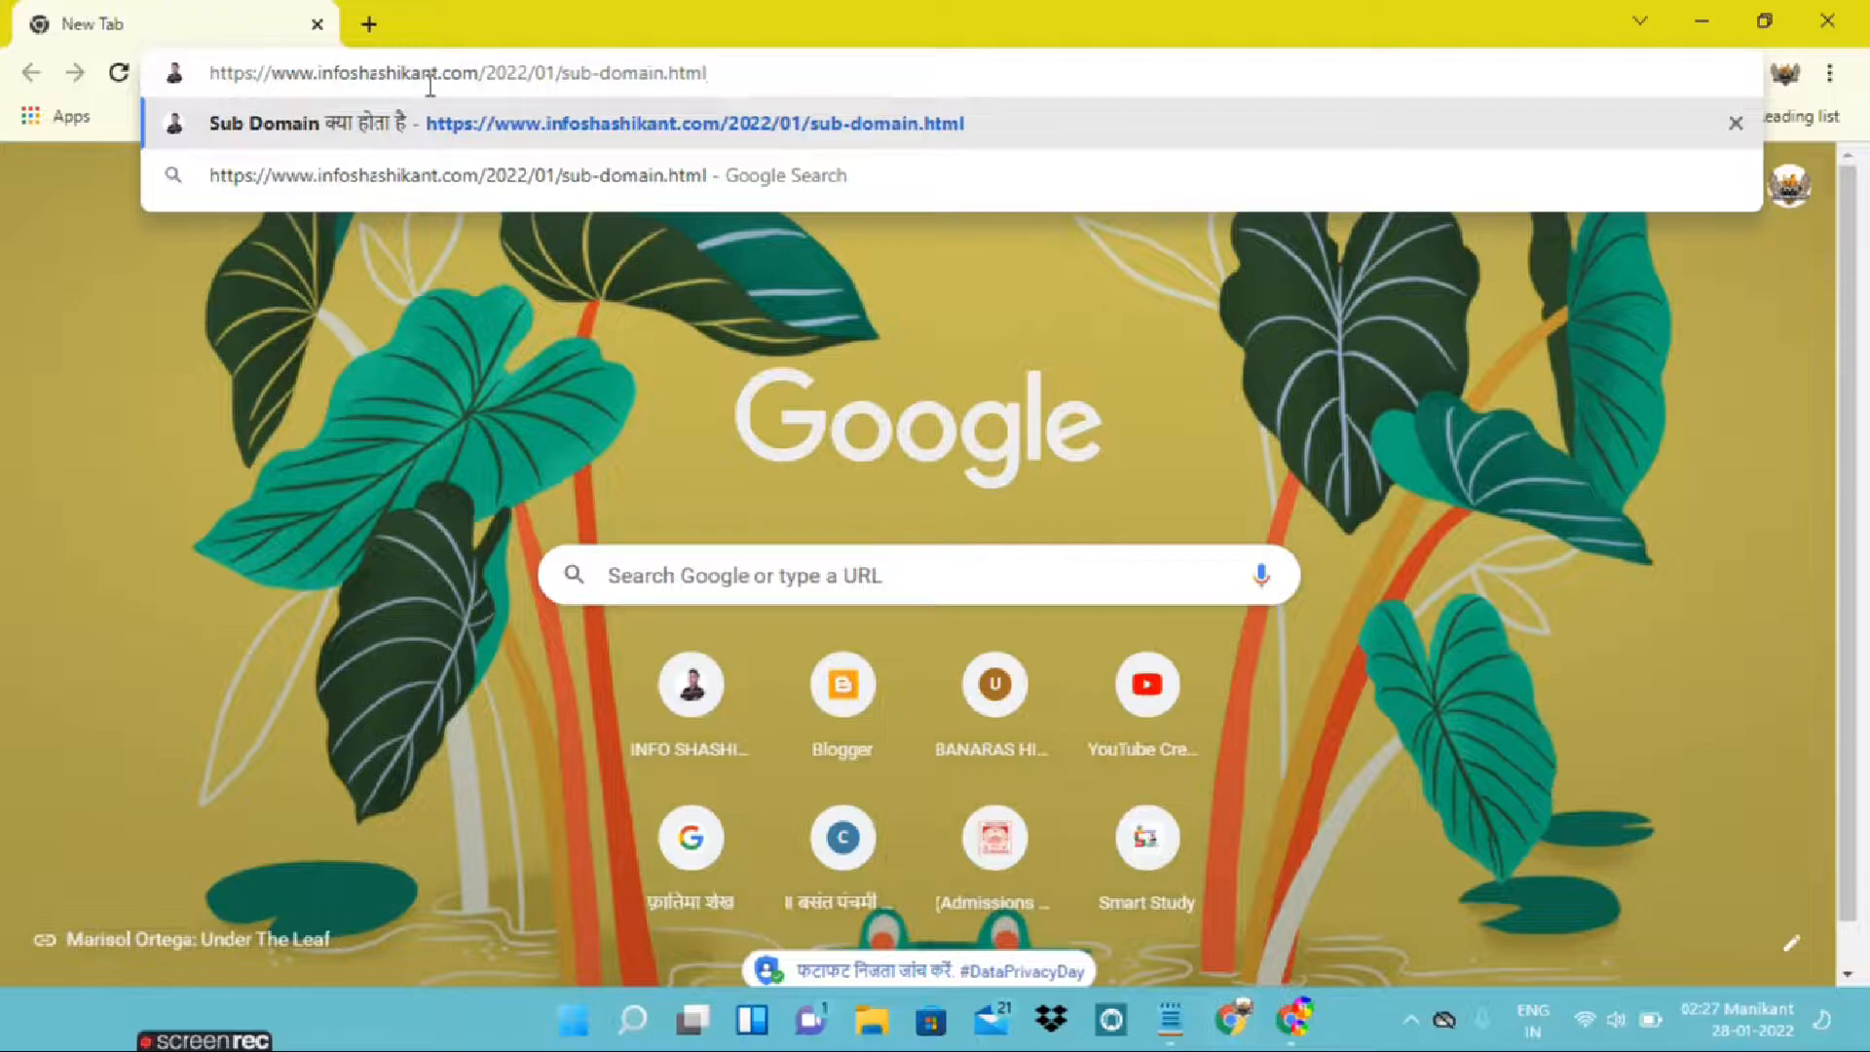
Load infoshashikant.com/2022/01/sub-domain.html and examine the Sub Domain article's paragraphs from the title down to the share section
{"action": "key", "text": "Return"}
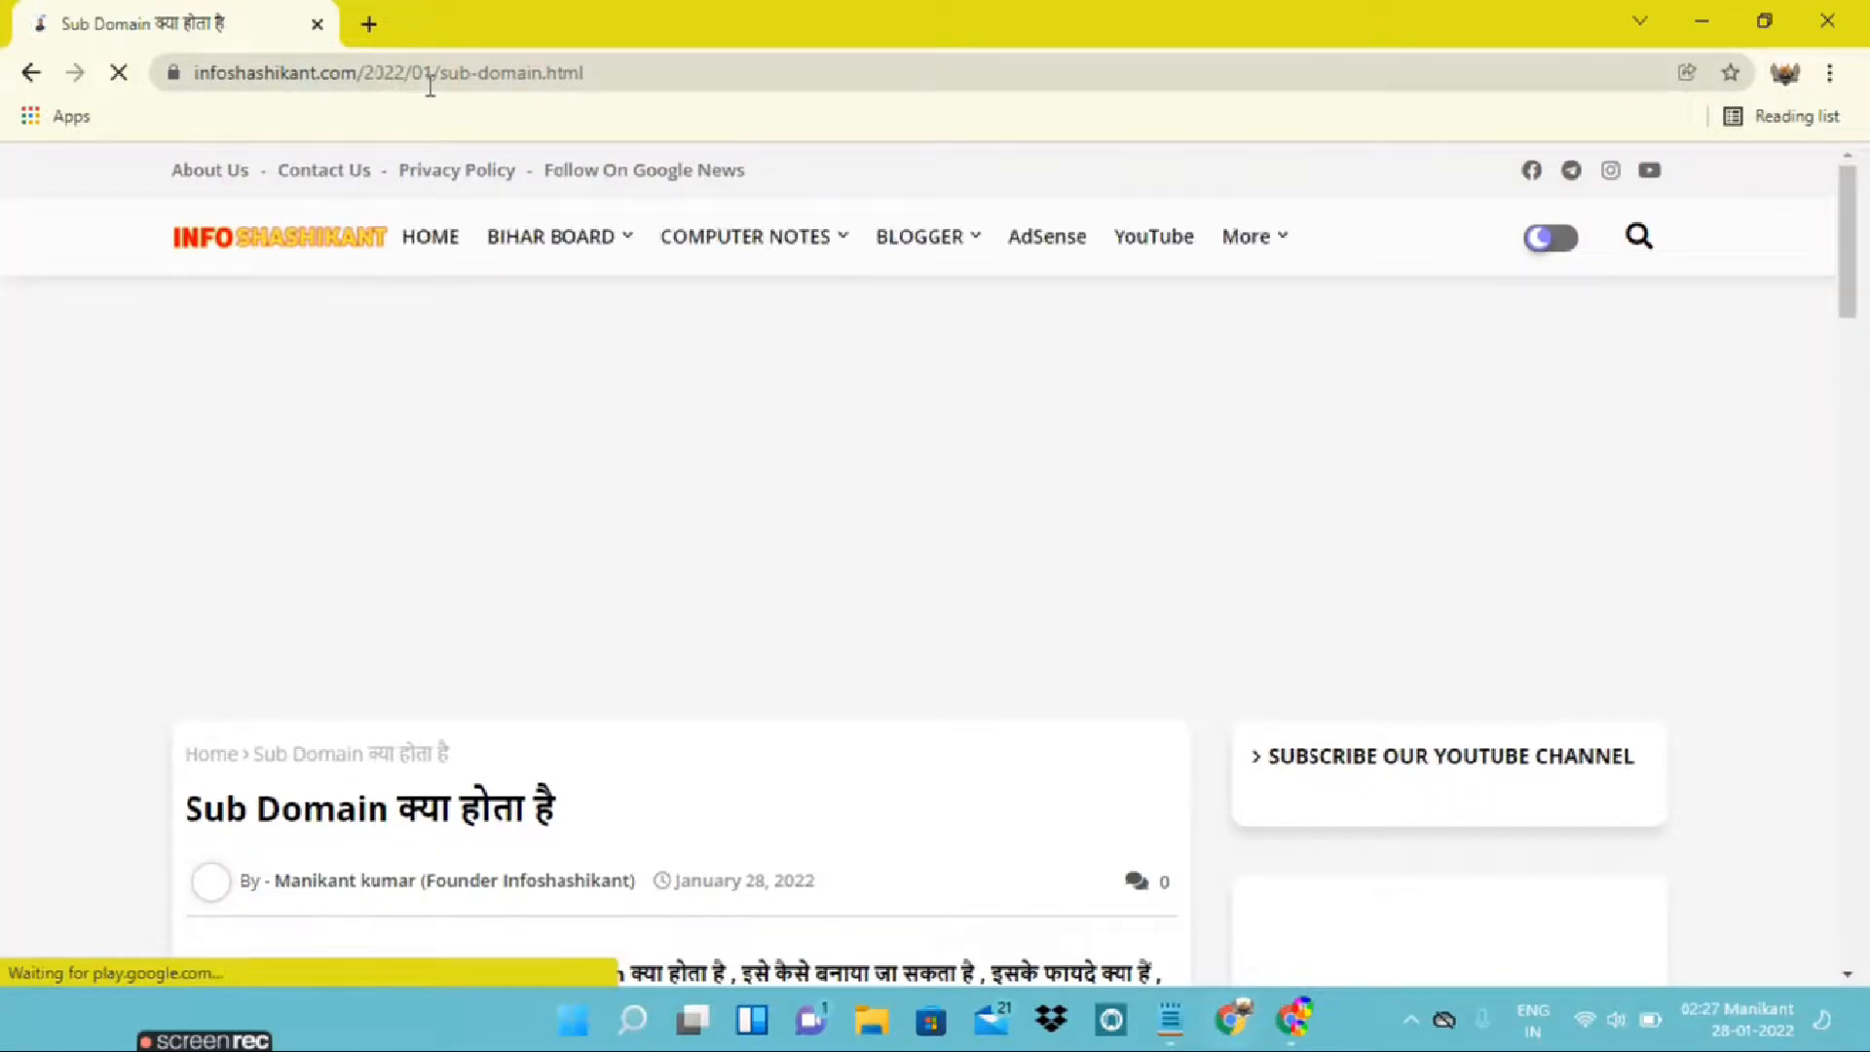
{"action": "scroll", "coordinate": [513, 456], "scroll_direction": "down", "scroll_amount": 1}
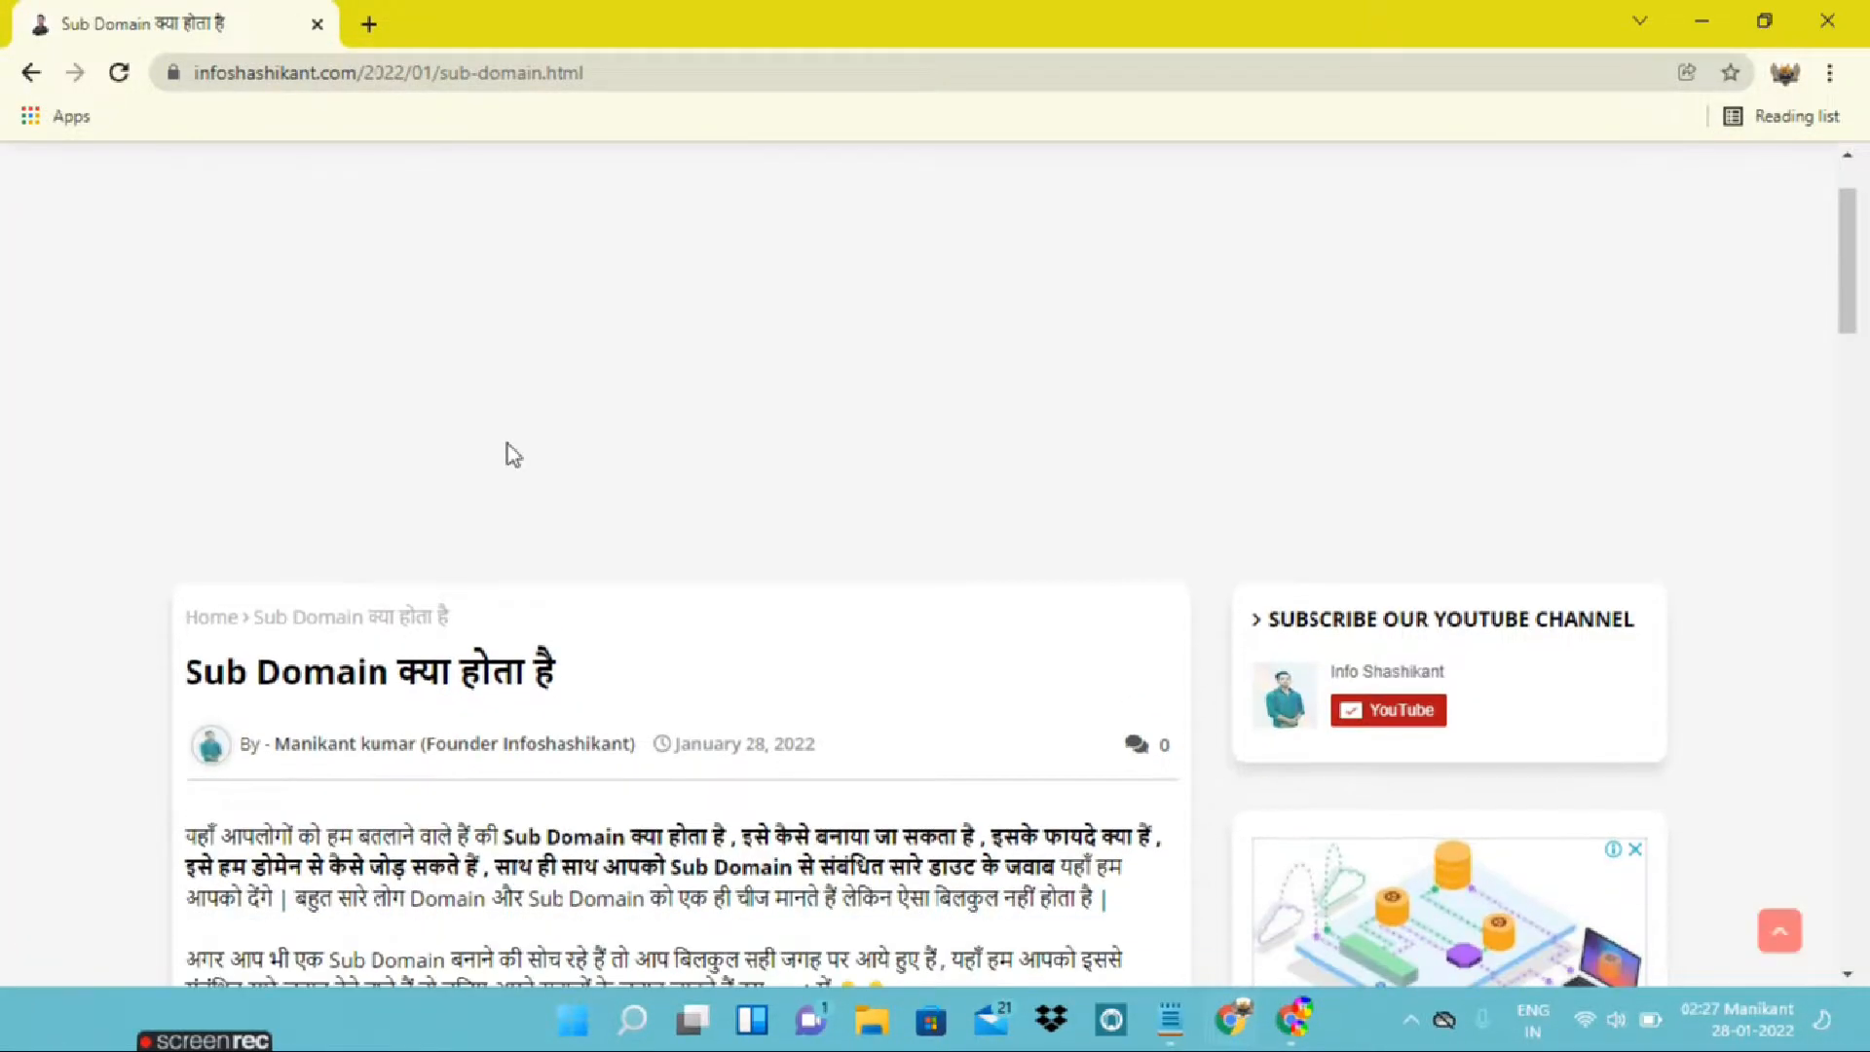
{"action": "scroll", "coordinate": [509, 454], "scroll_direction": "down", "scroll_amount": 7}
{"action": "scroll", "coordinate": [507, 444], "scroll_direction": "down", "scroll_amount": 2}
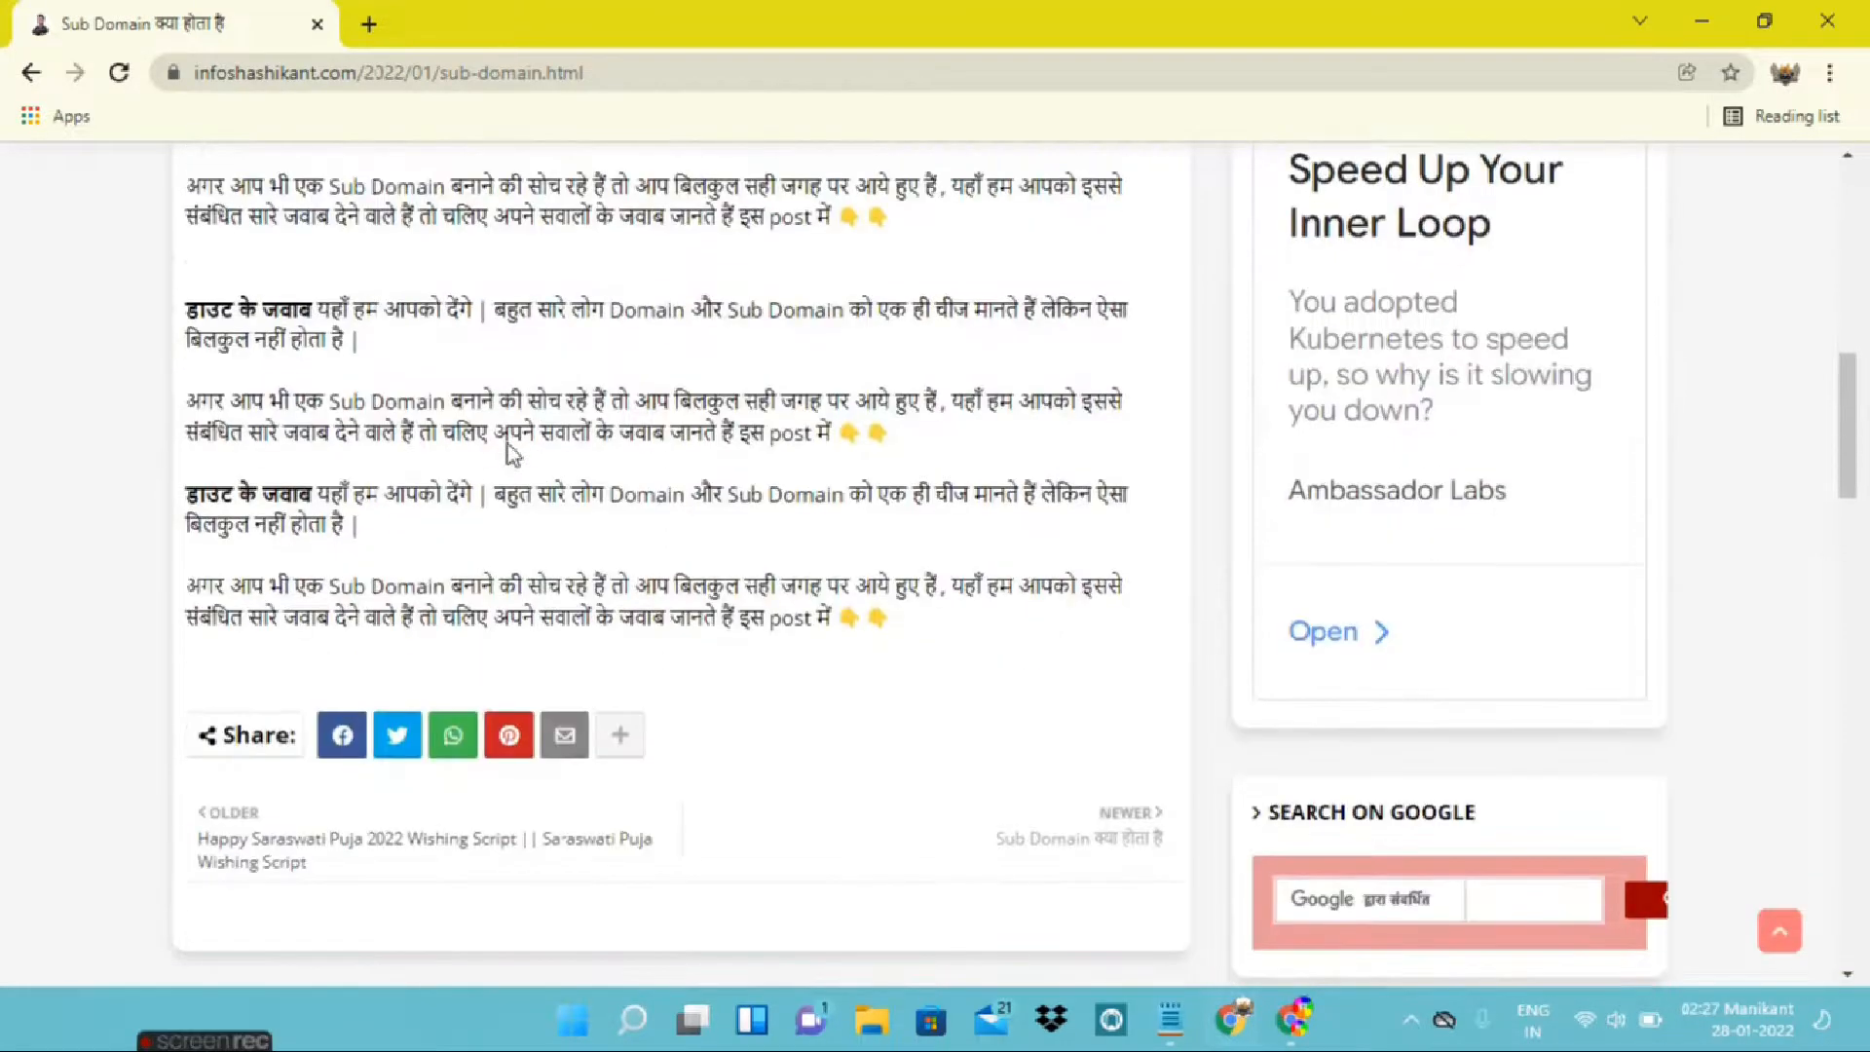
{"action": "scroll", "coordinate": [507, 445], "scroll_direction": "up", "scroll_amount": 7}
{"action": "left_click_drag", "start_coordinate": [225, 446], "coordinate": [357, 573]}
{"action": "left_click", "coordinate": [357, 573]}
{"action": "scroll", "coordinate": [357, 573], "scroll_direction": "up", "scroll_amount": 2}
{"action": "scroll", "coordinate": [356, 573], "scroll_direction": "down", "scroll_amount": 1}
{"action": "left_click_drag", "start_coordinate": [282, 404], "coordinate": [557, 410]}
{"action": "left_click", "coordinate": [560, 412]}
{"action": "scroll", "coordinate": [495, 544], "scroll_direction": "down", "scroll_amount": 3}
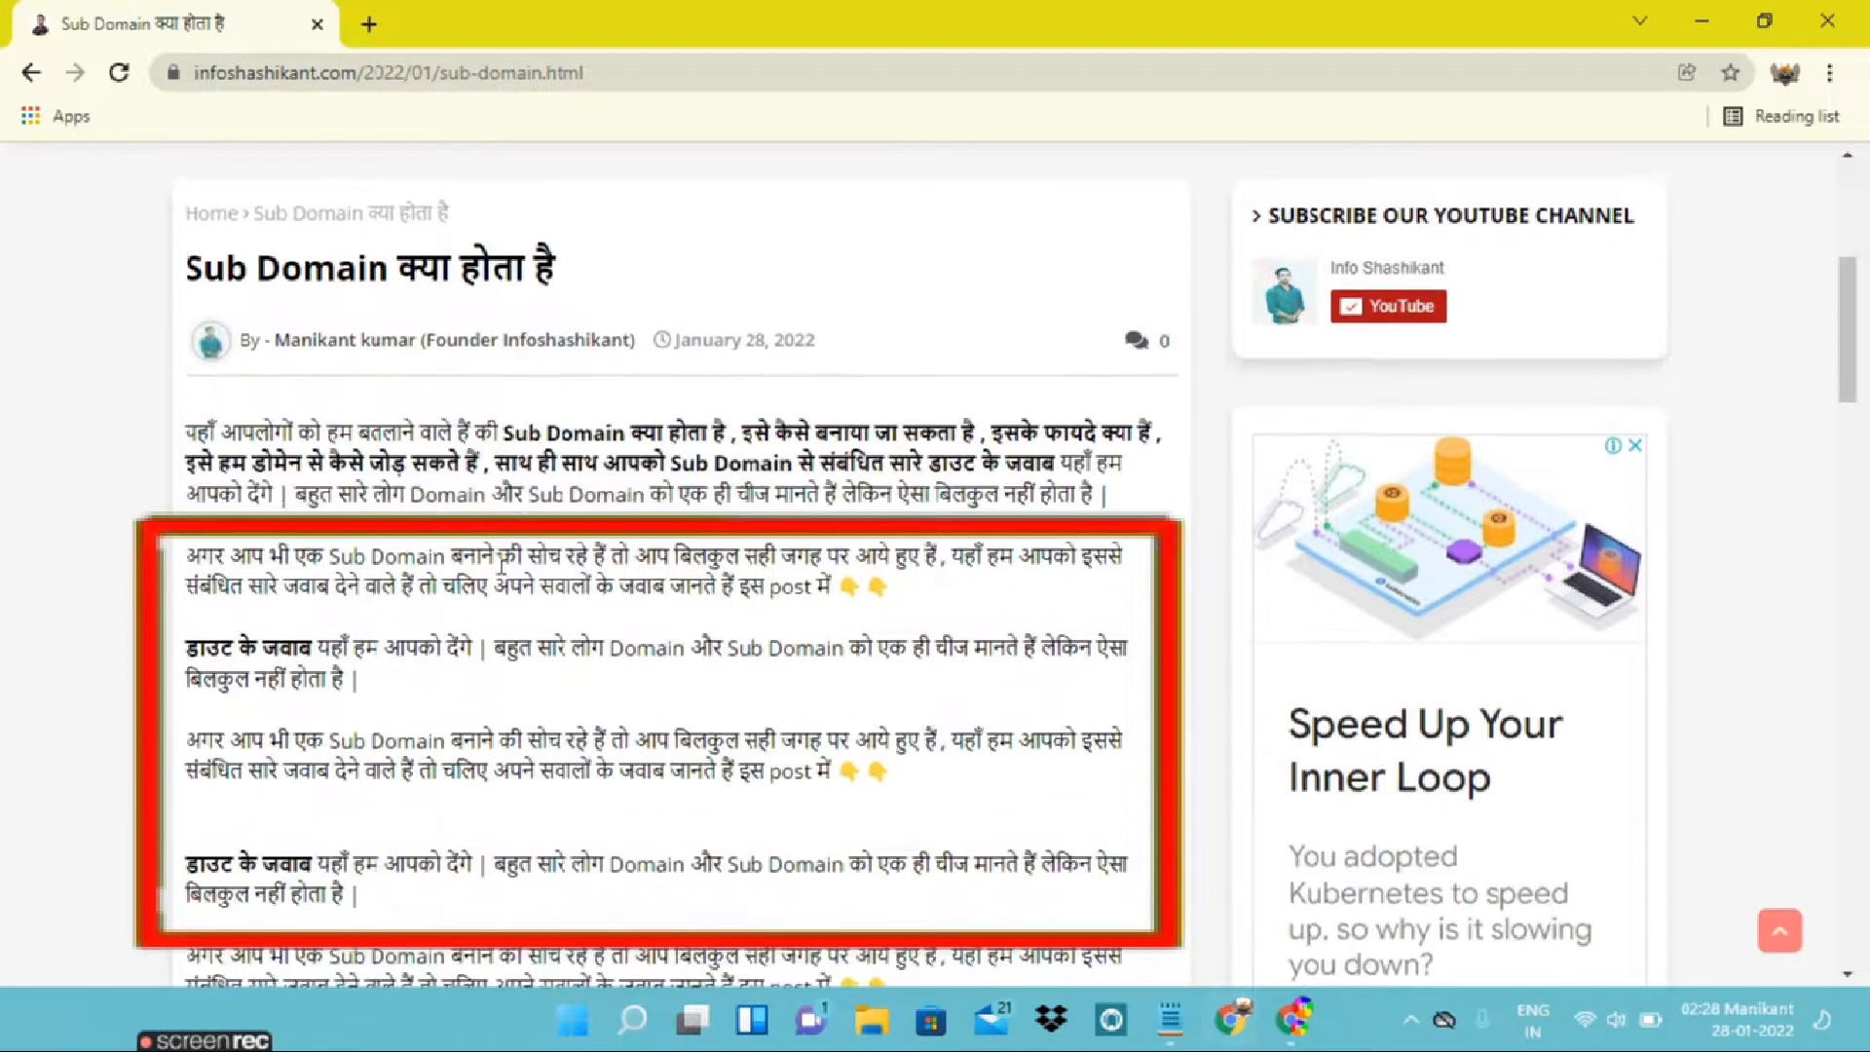
{"action": "scroll", "coordinate": [495, 544], "scroll_direction": "down", "scroll_amount": 1}
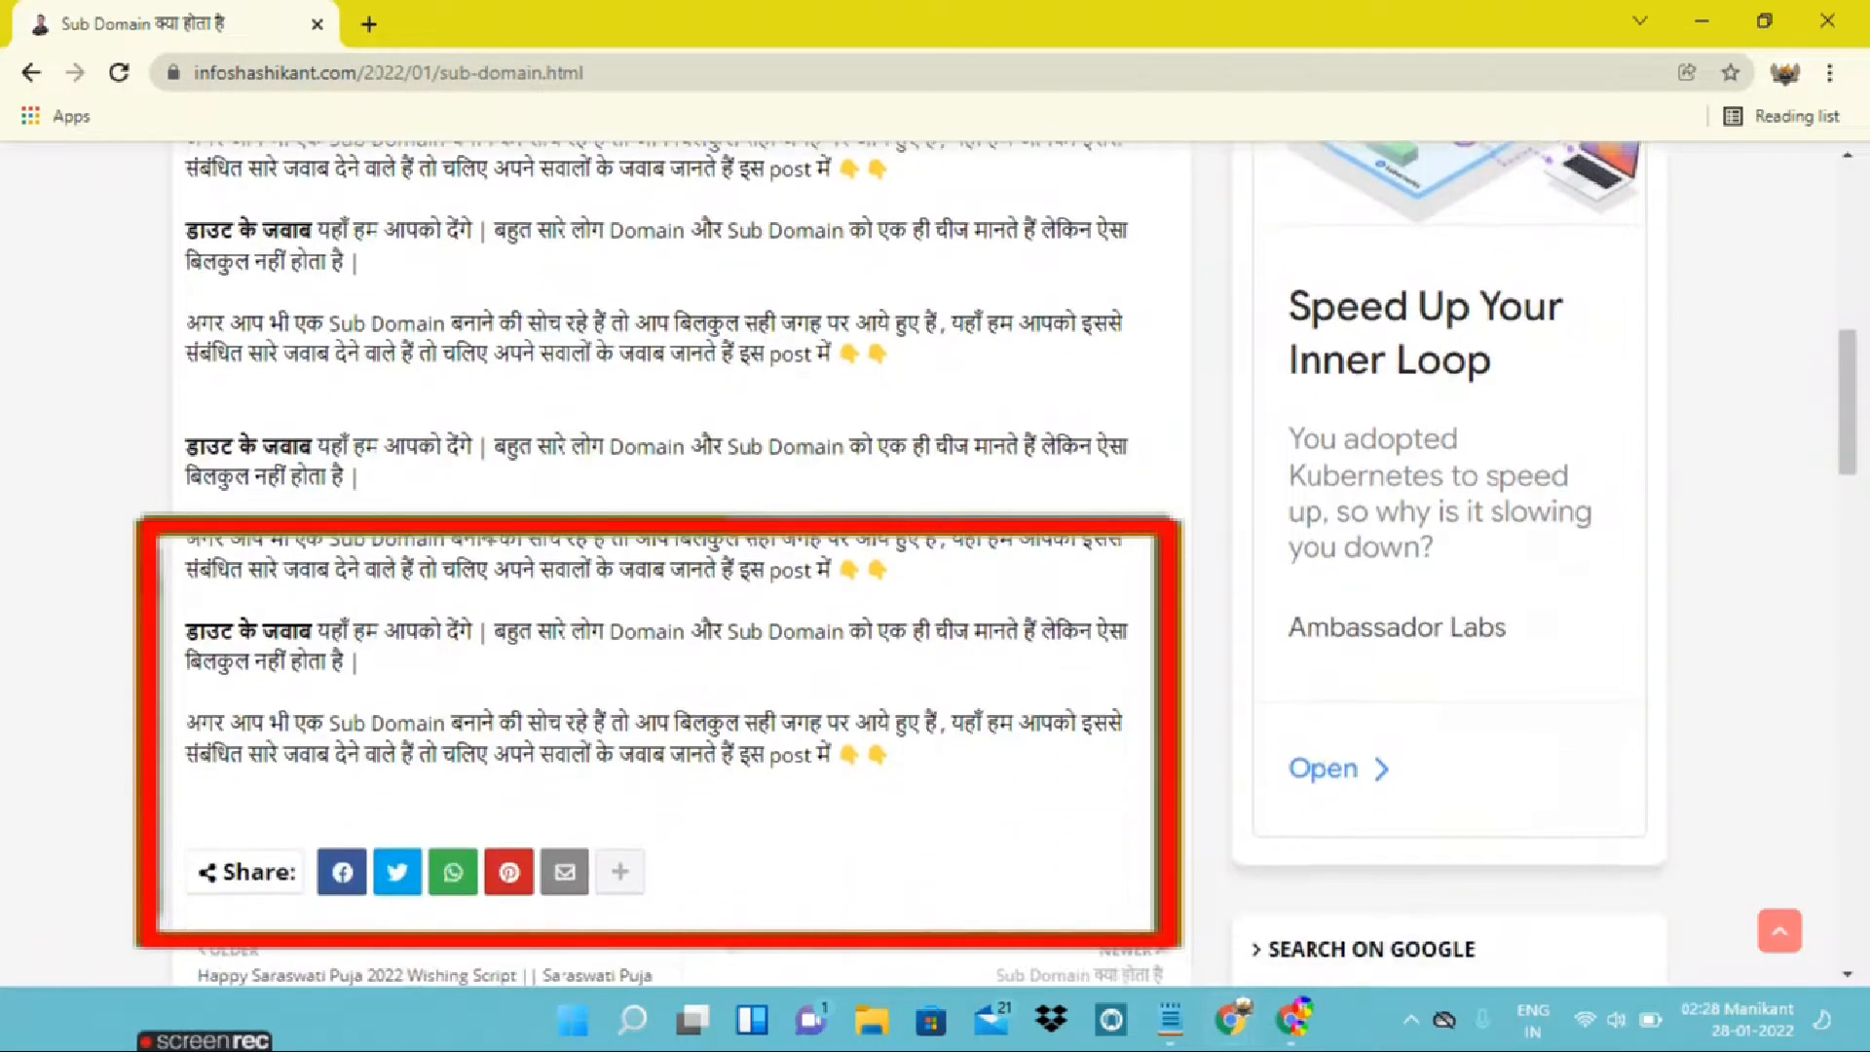
{"action": "scroll", "coordinate": [495, 543], "scroll_direction": "up", "scroll_amount": 4}
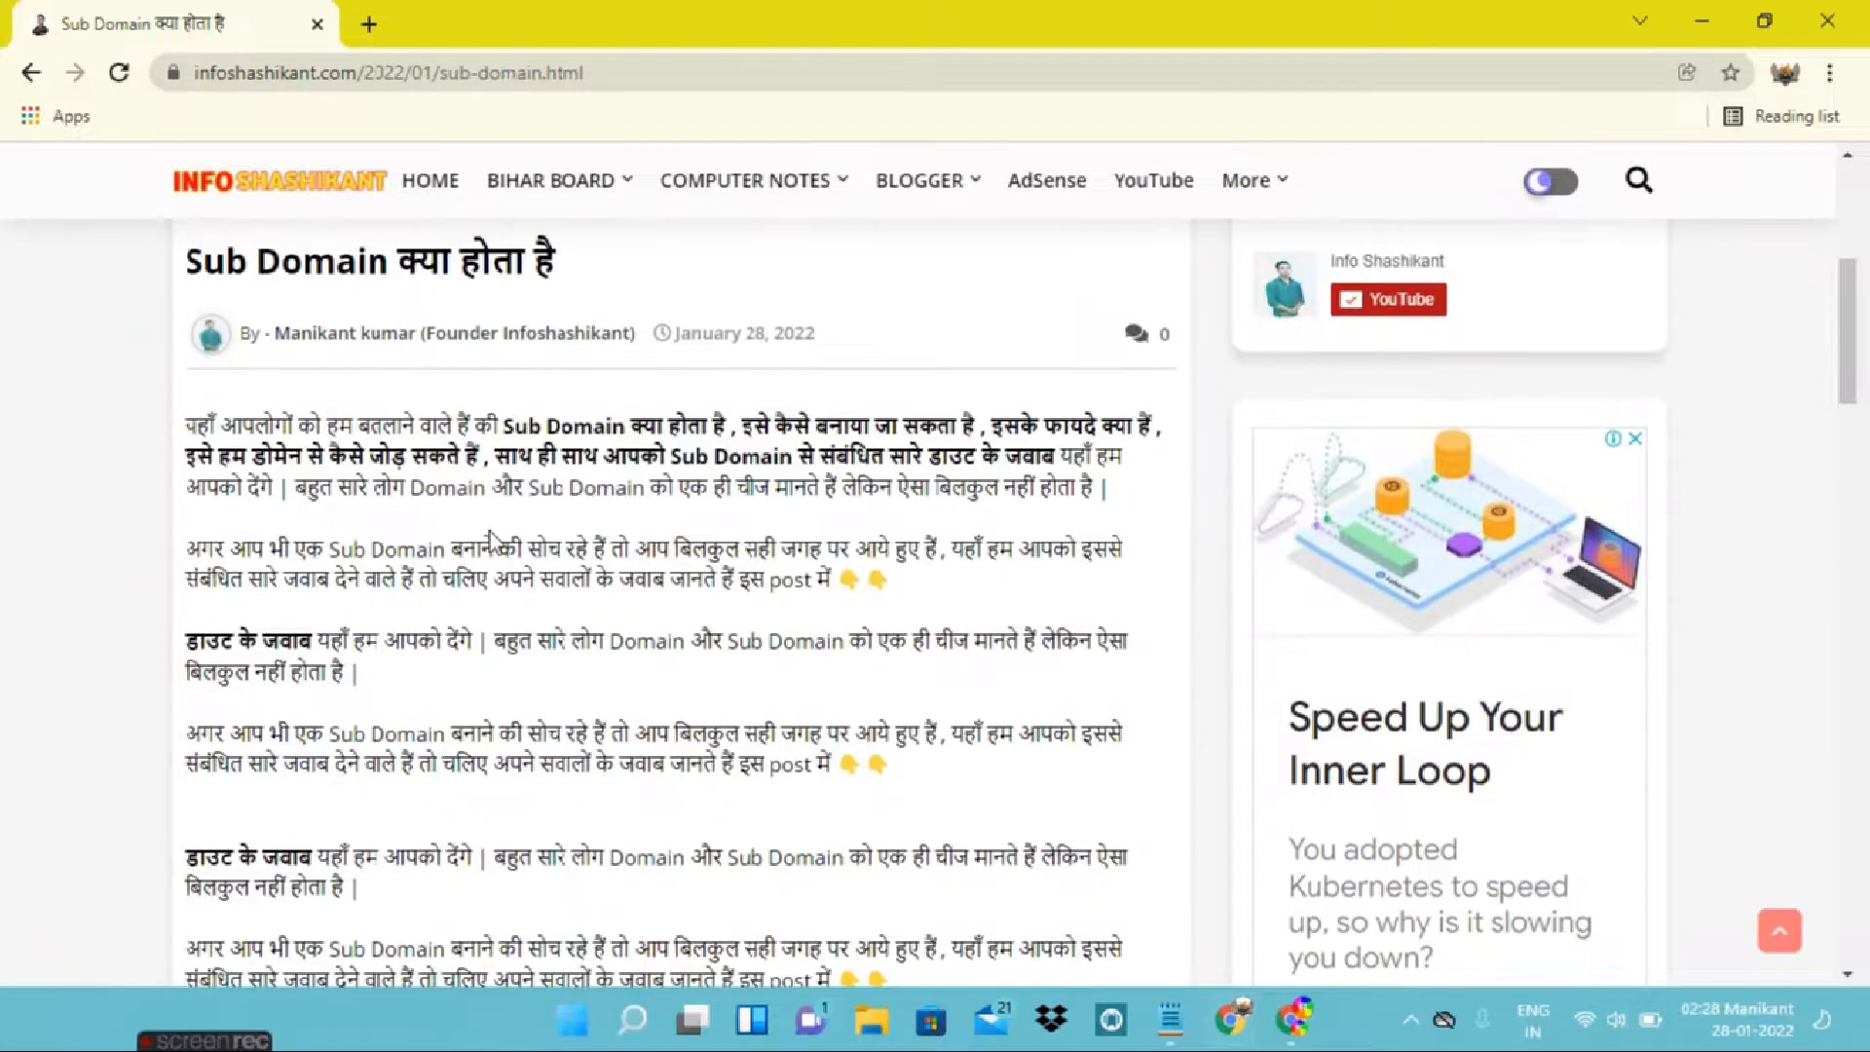
{"action": "scroll", "coordinate": [495, 543], "scroll_direction": "down", "scroll_amount": 2}
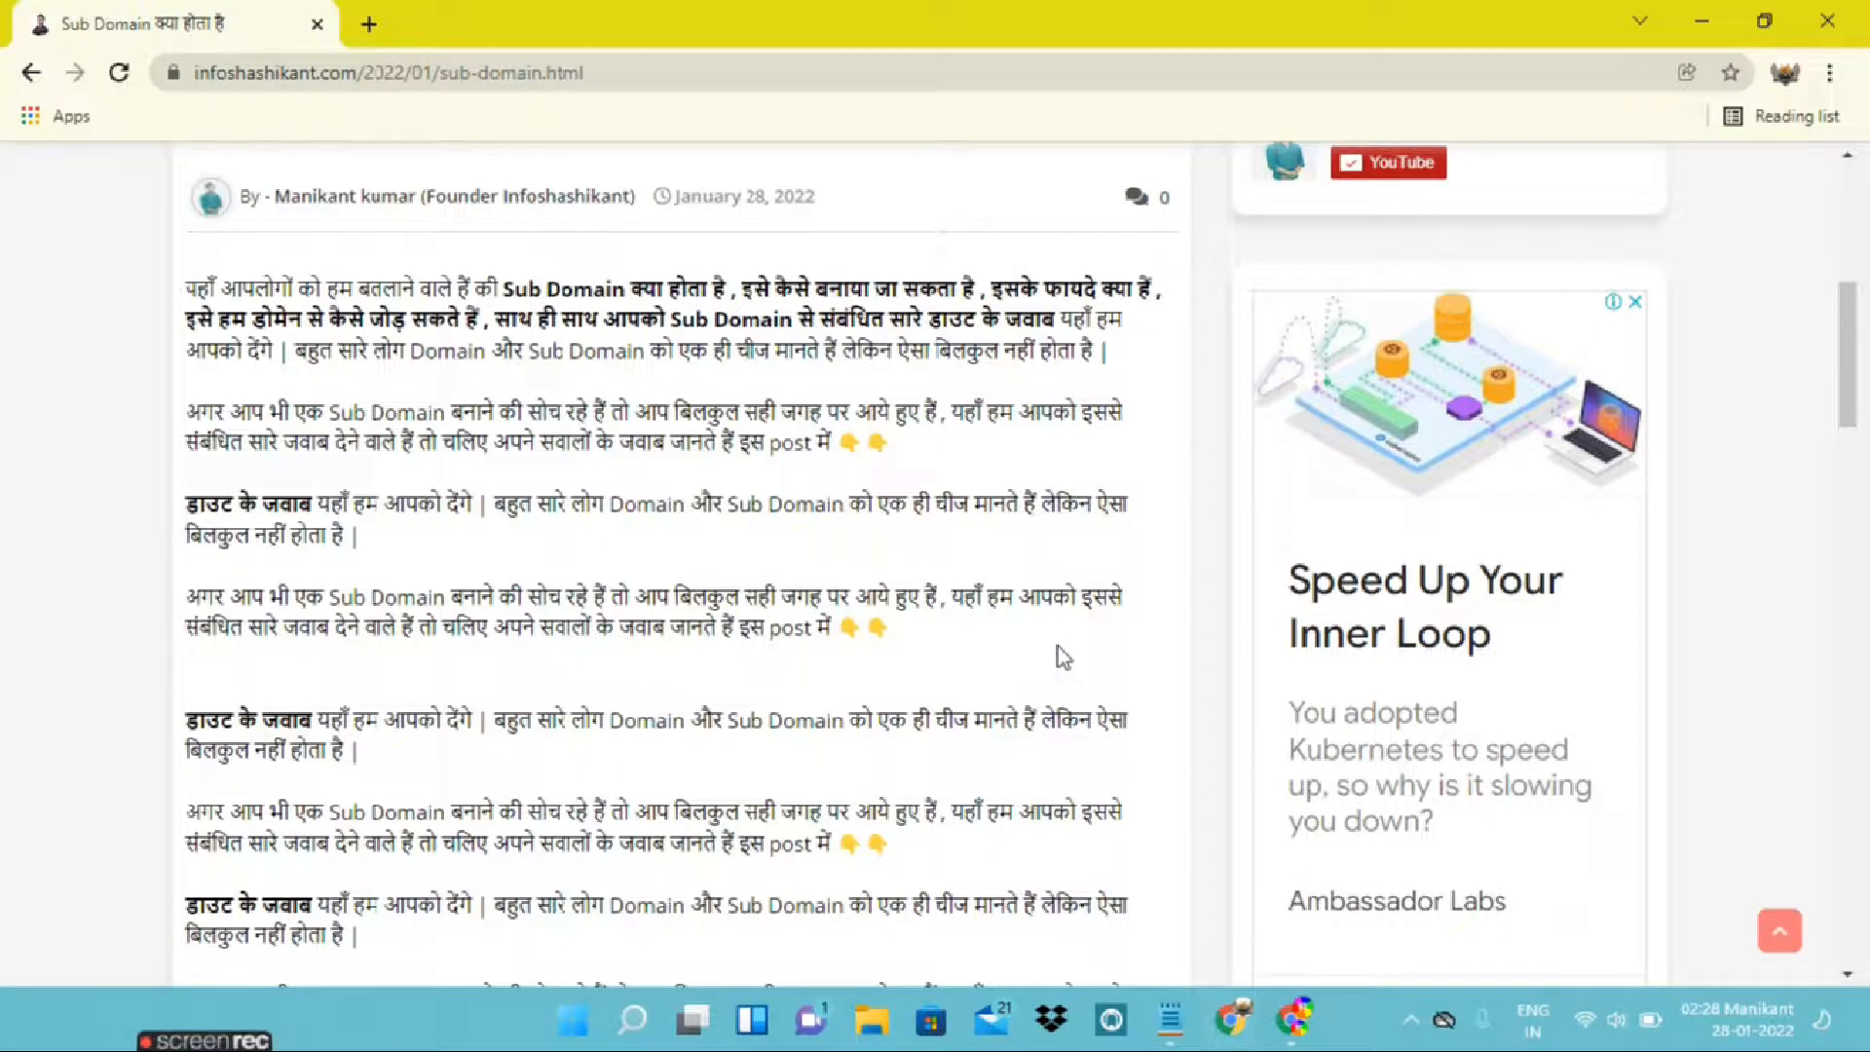
{"action": "scroll", "coordinate": [1058, 647], "scroll_direction": "up", "scroll_amount": 1}
{"action": "scroll", "coordinate": [1060, 647], "scroll_direction": "up", "scroll_amount": 1}
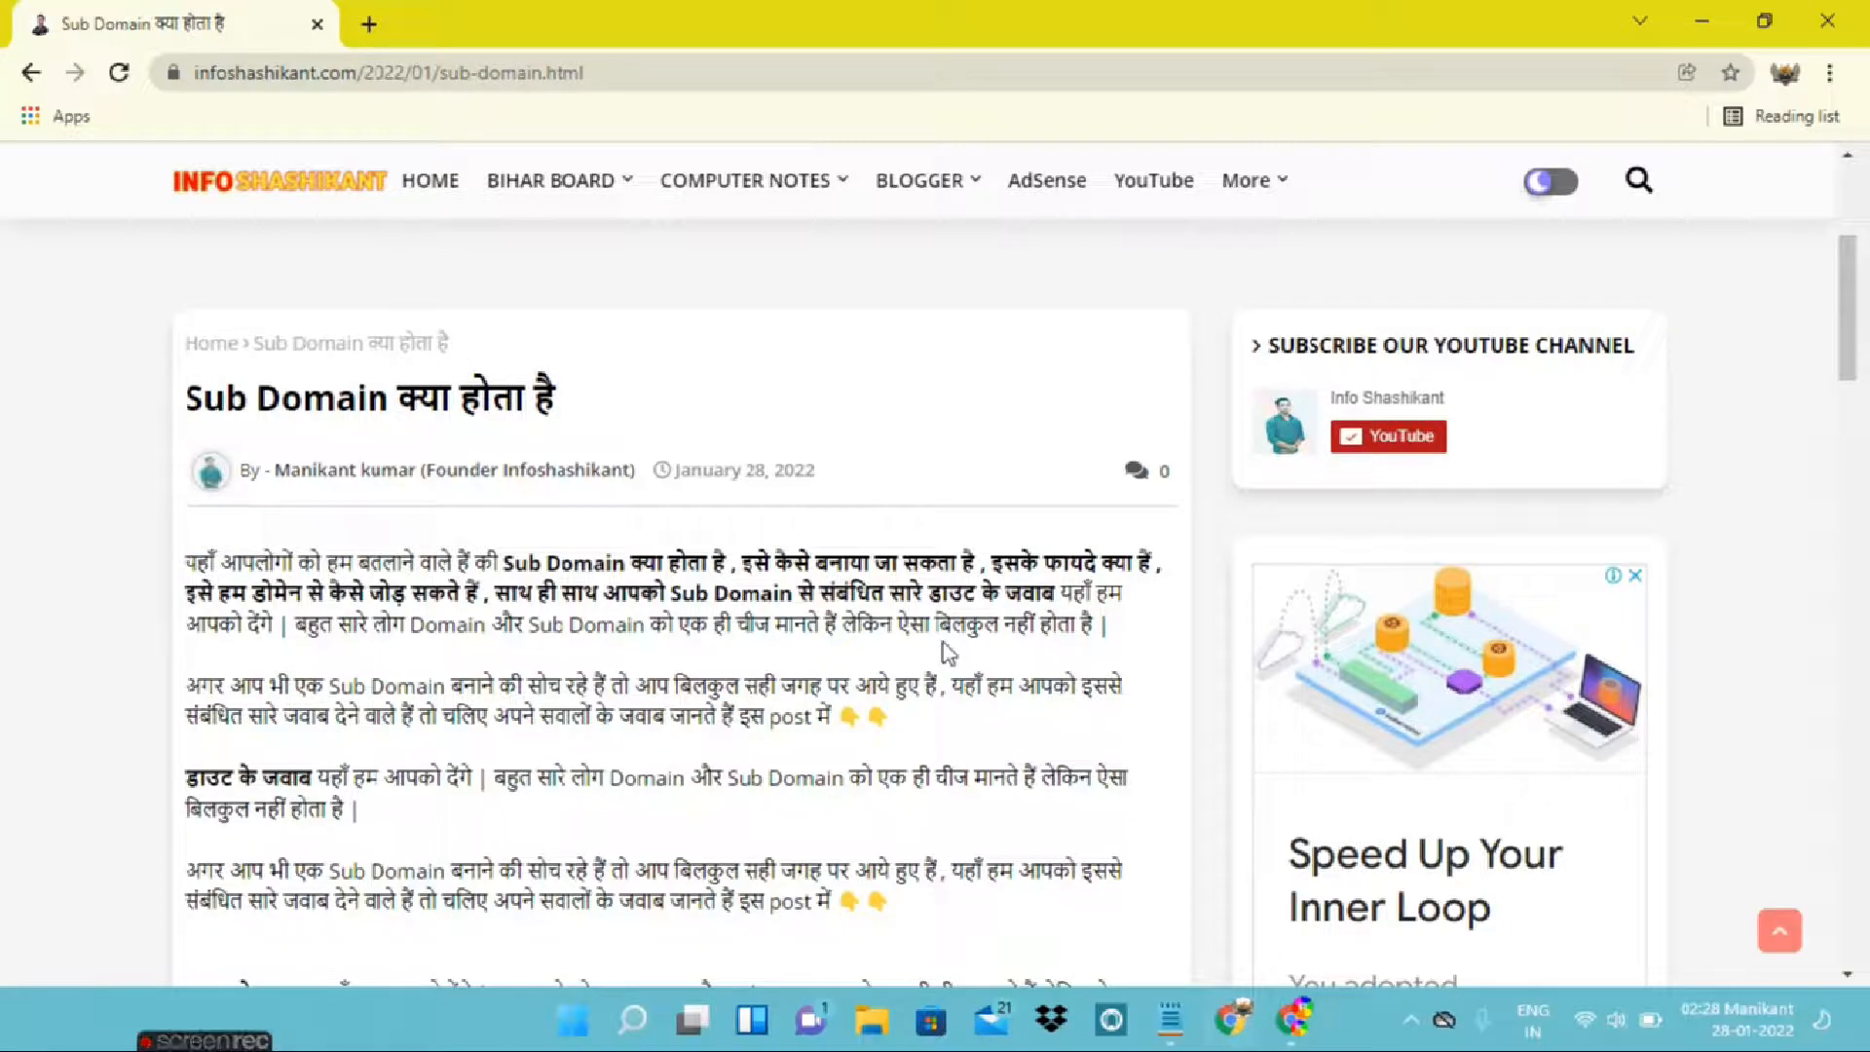
{"action": "scroll", "coordinate": [891, 641], "scroll_direction": "down", "scroll_amount": 1}
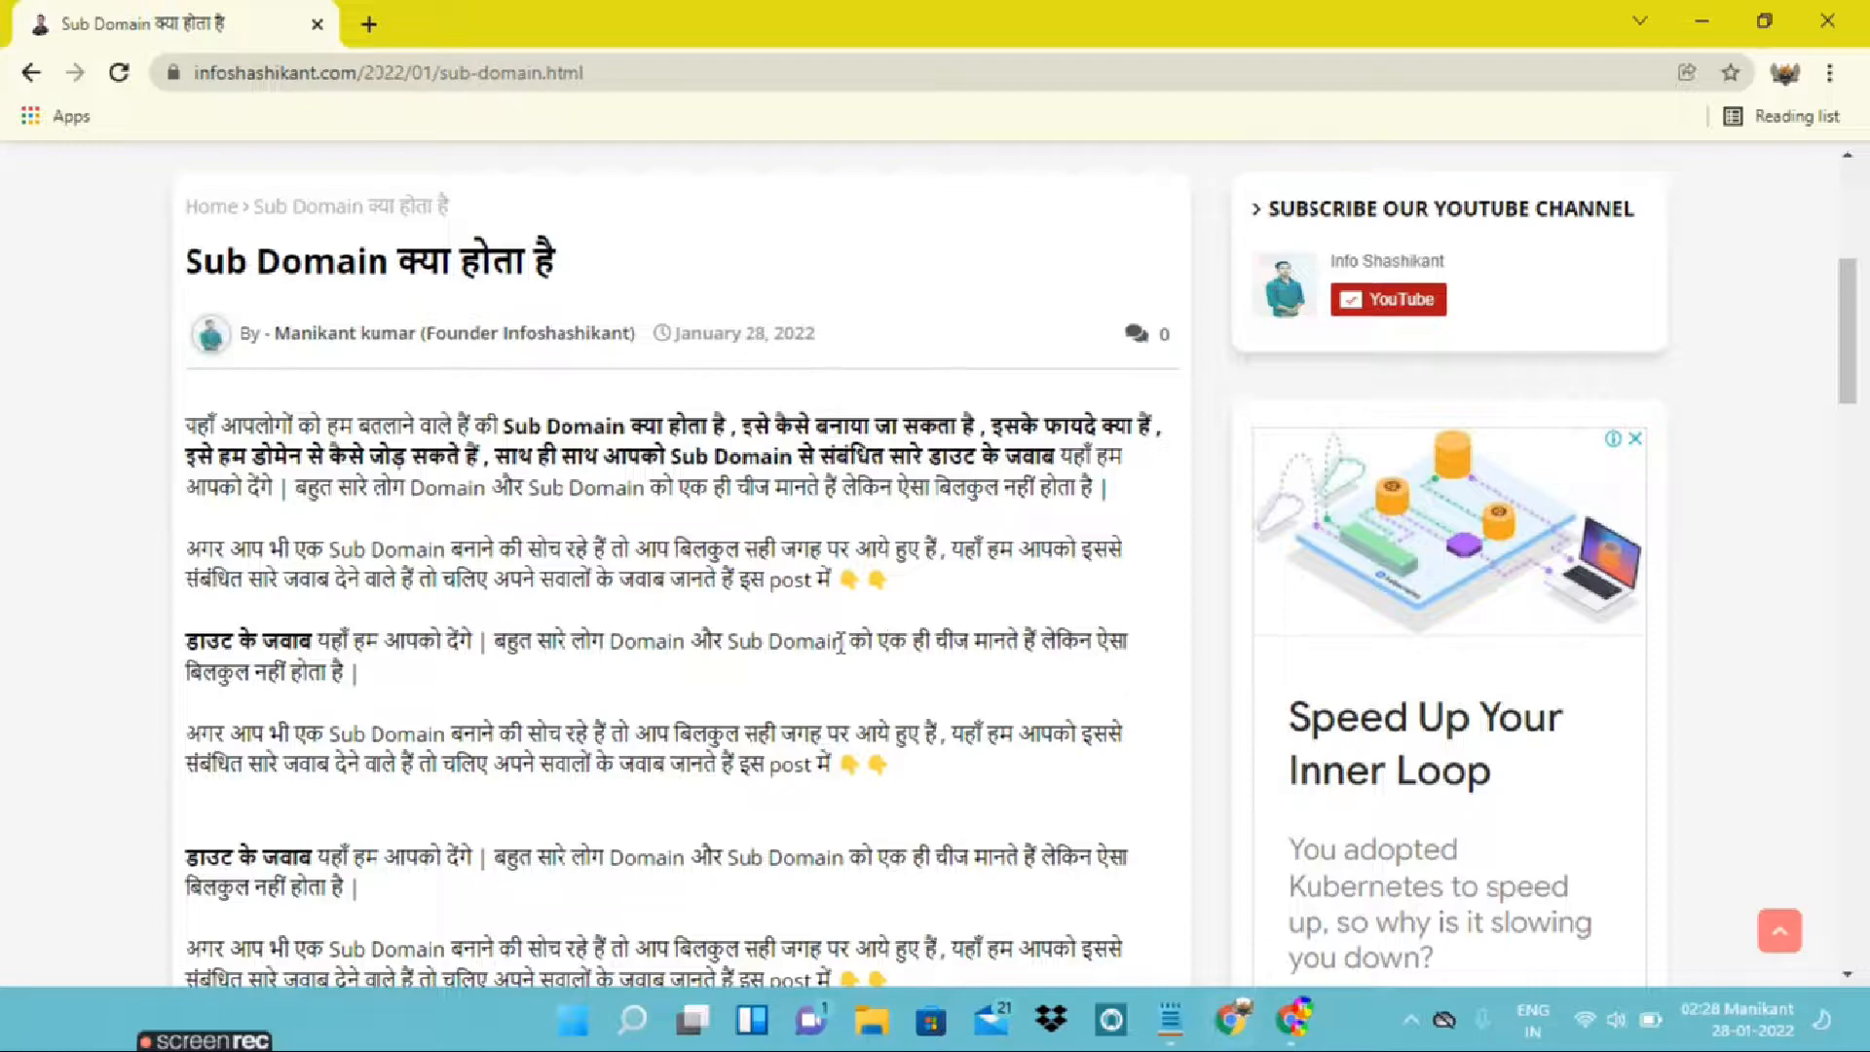
{"action": "scroll", "coordinate": [894, 643], "scroll_direction": "down", "scroll_amount": 1}
{"action": "scroll", "coordinate": [835, 649], "scroll_direction": "down", "scroll_amount": 1}
{"action": "scroll", "coordinate": [831, 648], "scroll_direction": "down", "scroll_amount": 1}
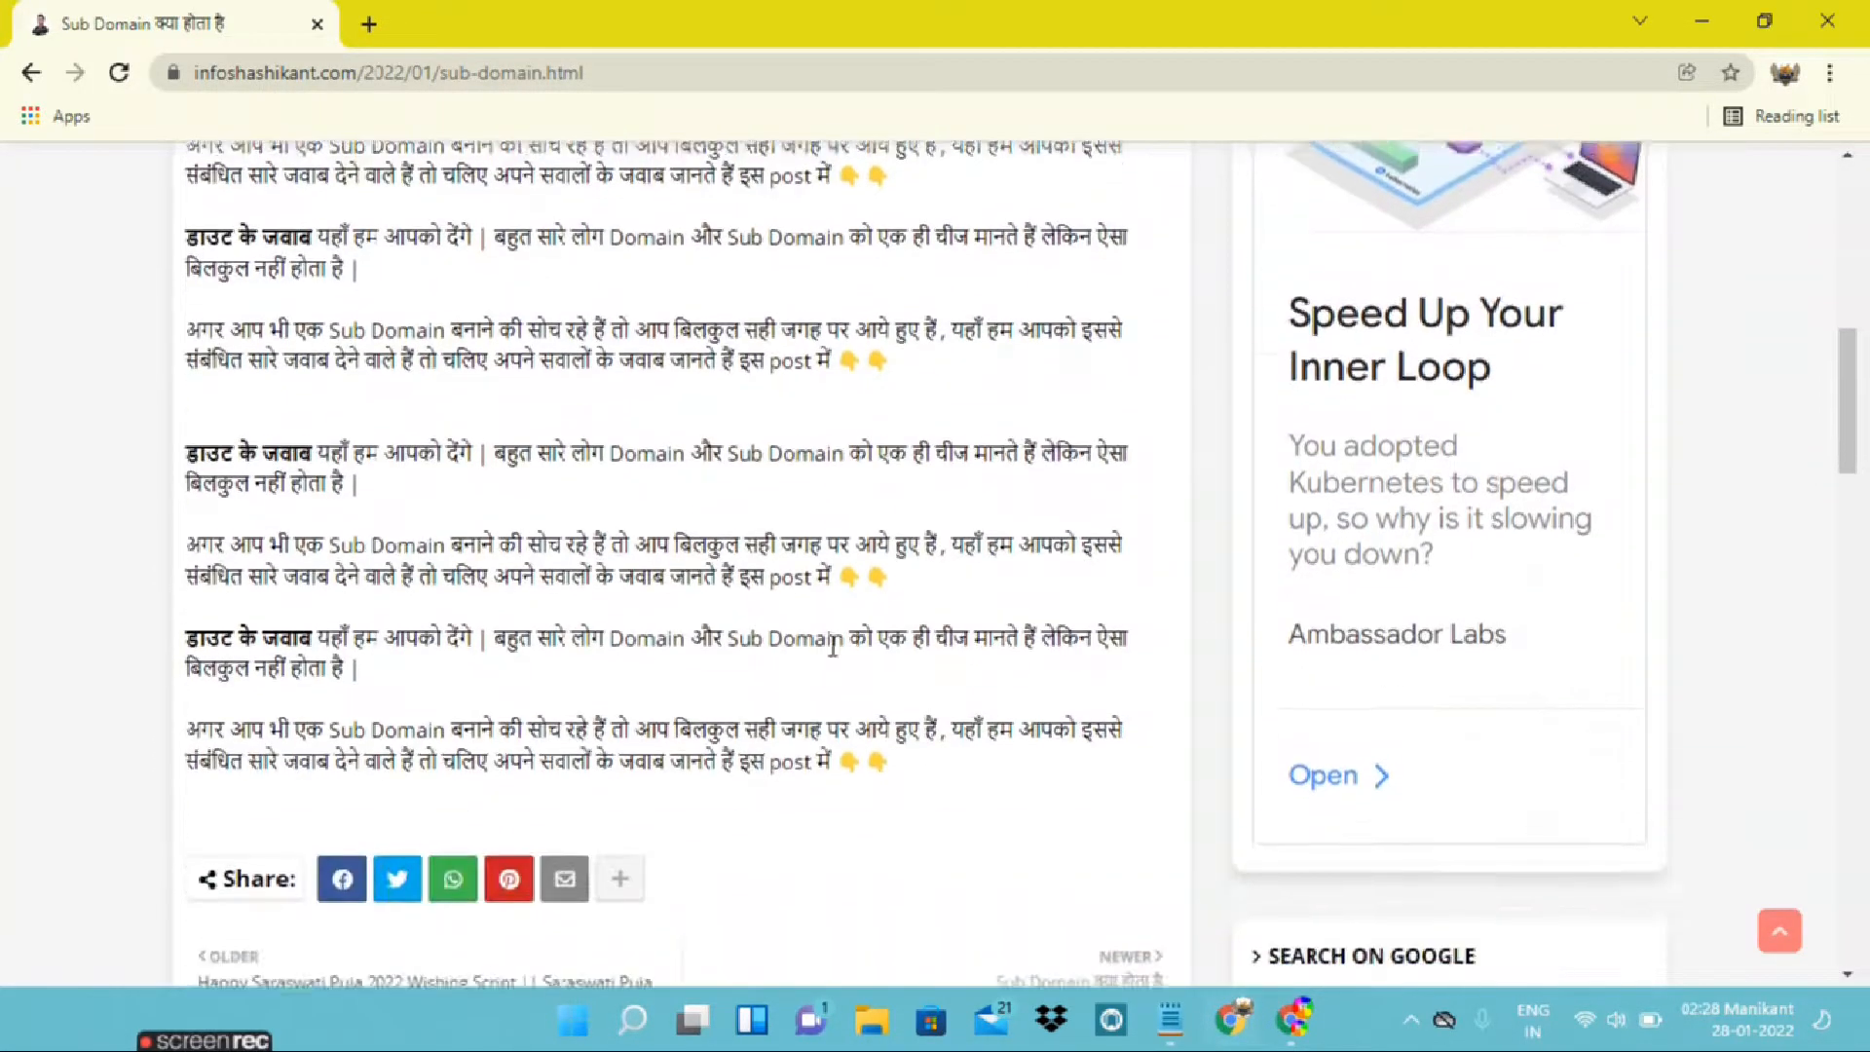
{"action": "scroll", "coordinate": [832, 647], "scroll_direction": "up", "scroll_amount": 2}
{"action": "scroll", "coordinate": [833, 647], "scroll_direction": "up", "scroll_amount": 2}
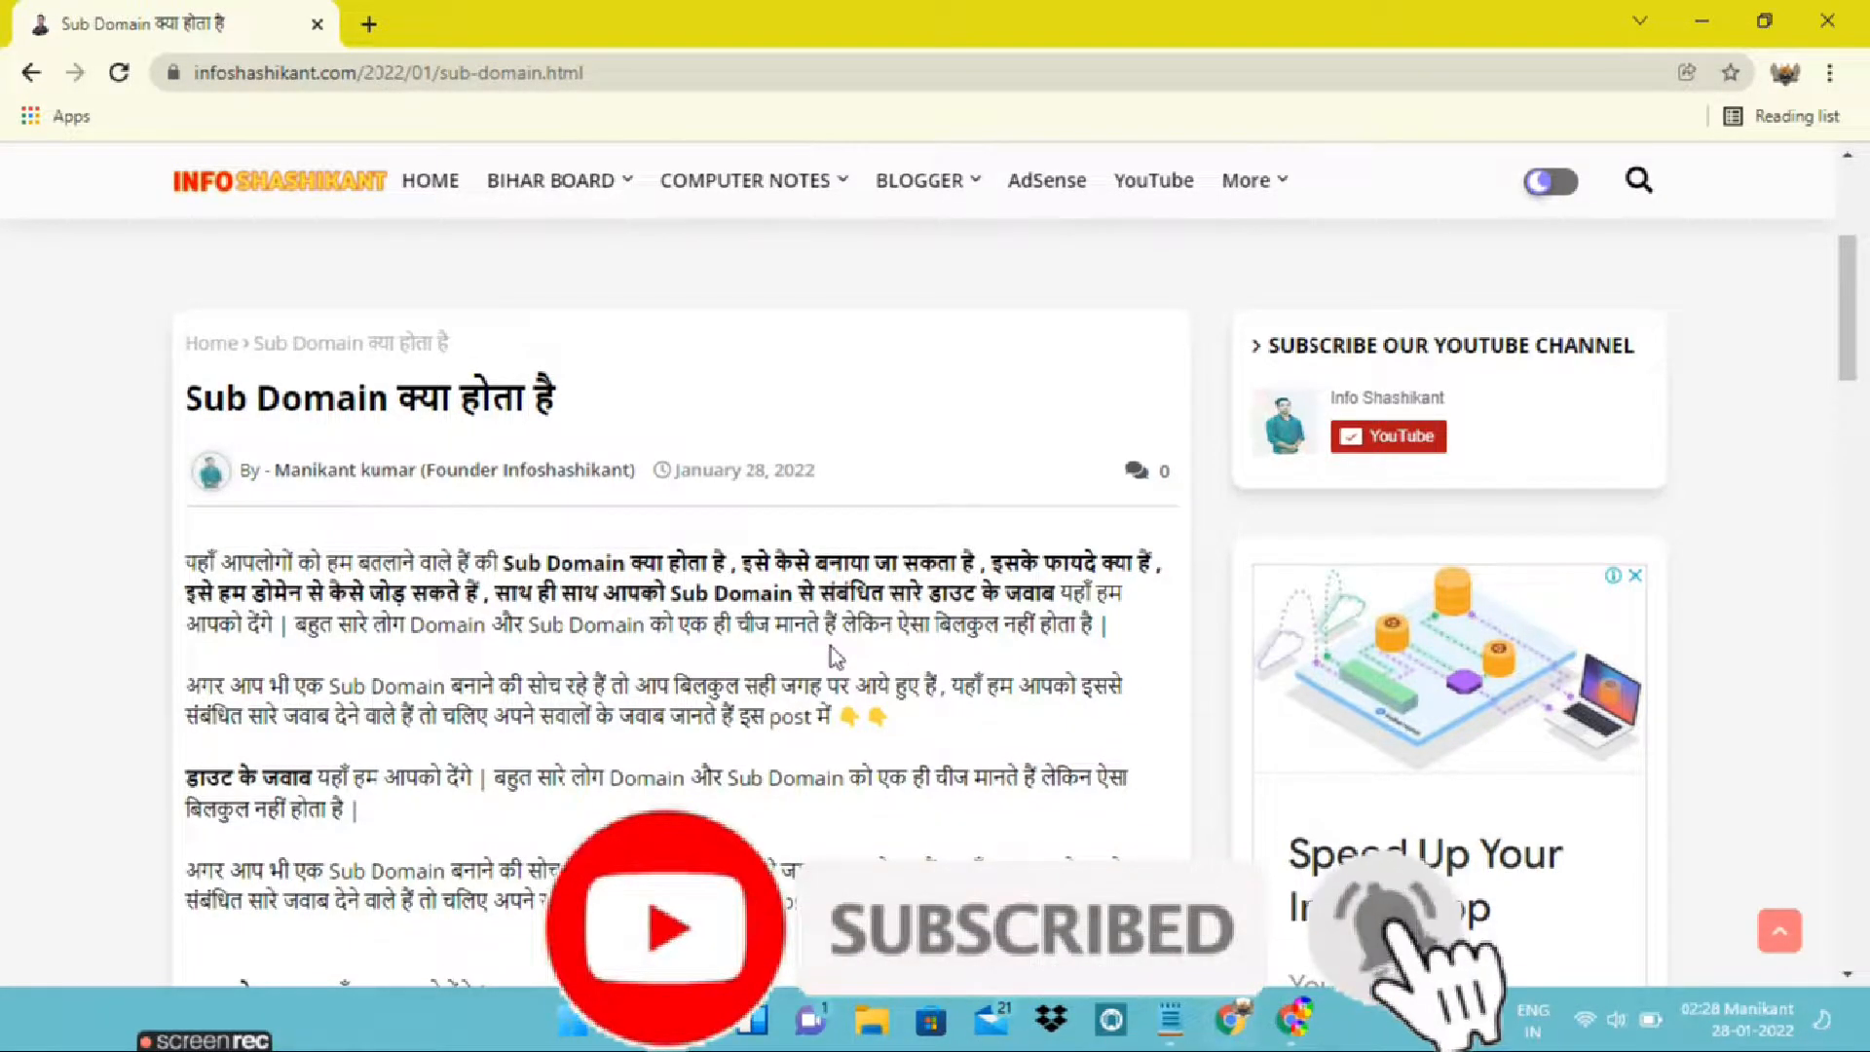
{"action": "scroll", "coordinate": [831, 652], "scroll_direction": "down", "scroll_amount": 1}
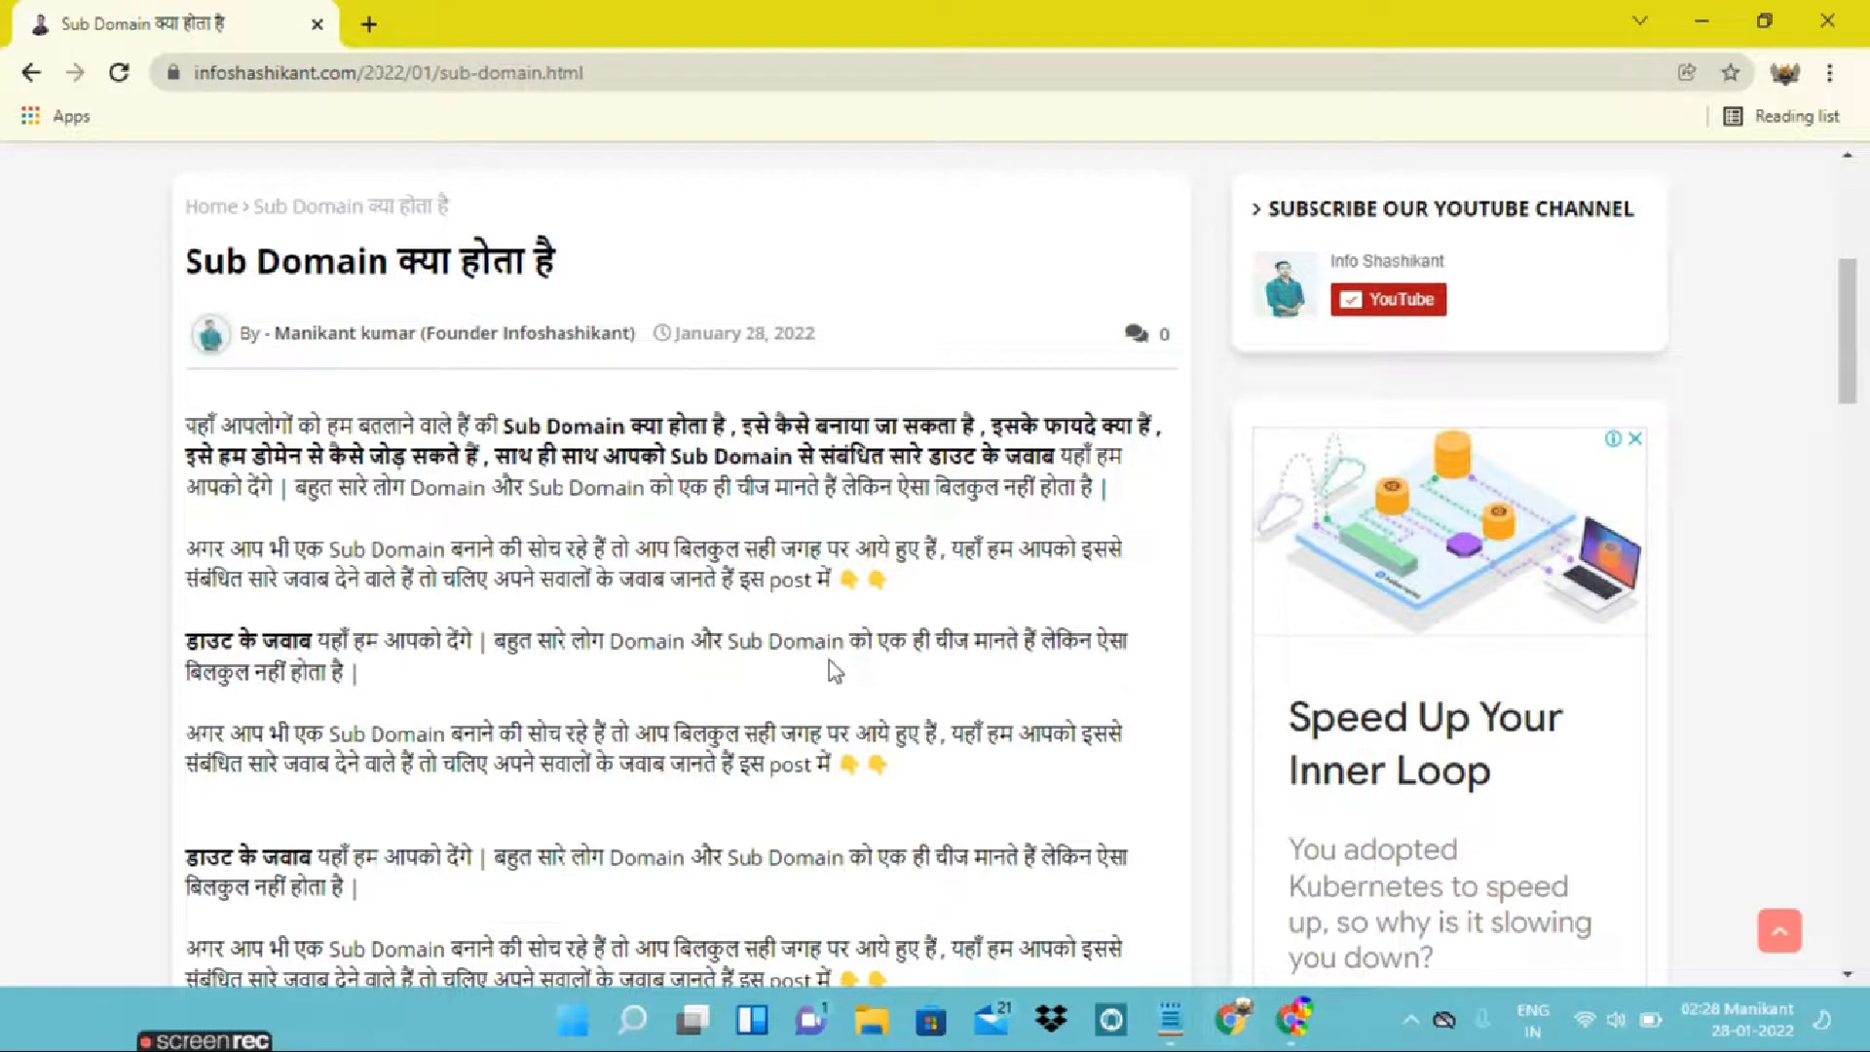
Switch to the Blogger dashboard, go to the blog's Layout page and open the Top Post Ad gadget under Inside Post Ads for editing
{"action": "left_click", "coordinate": [1295, 1020]}
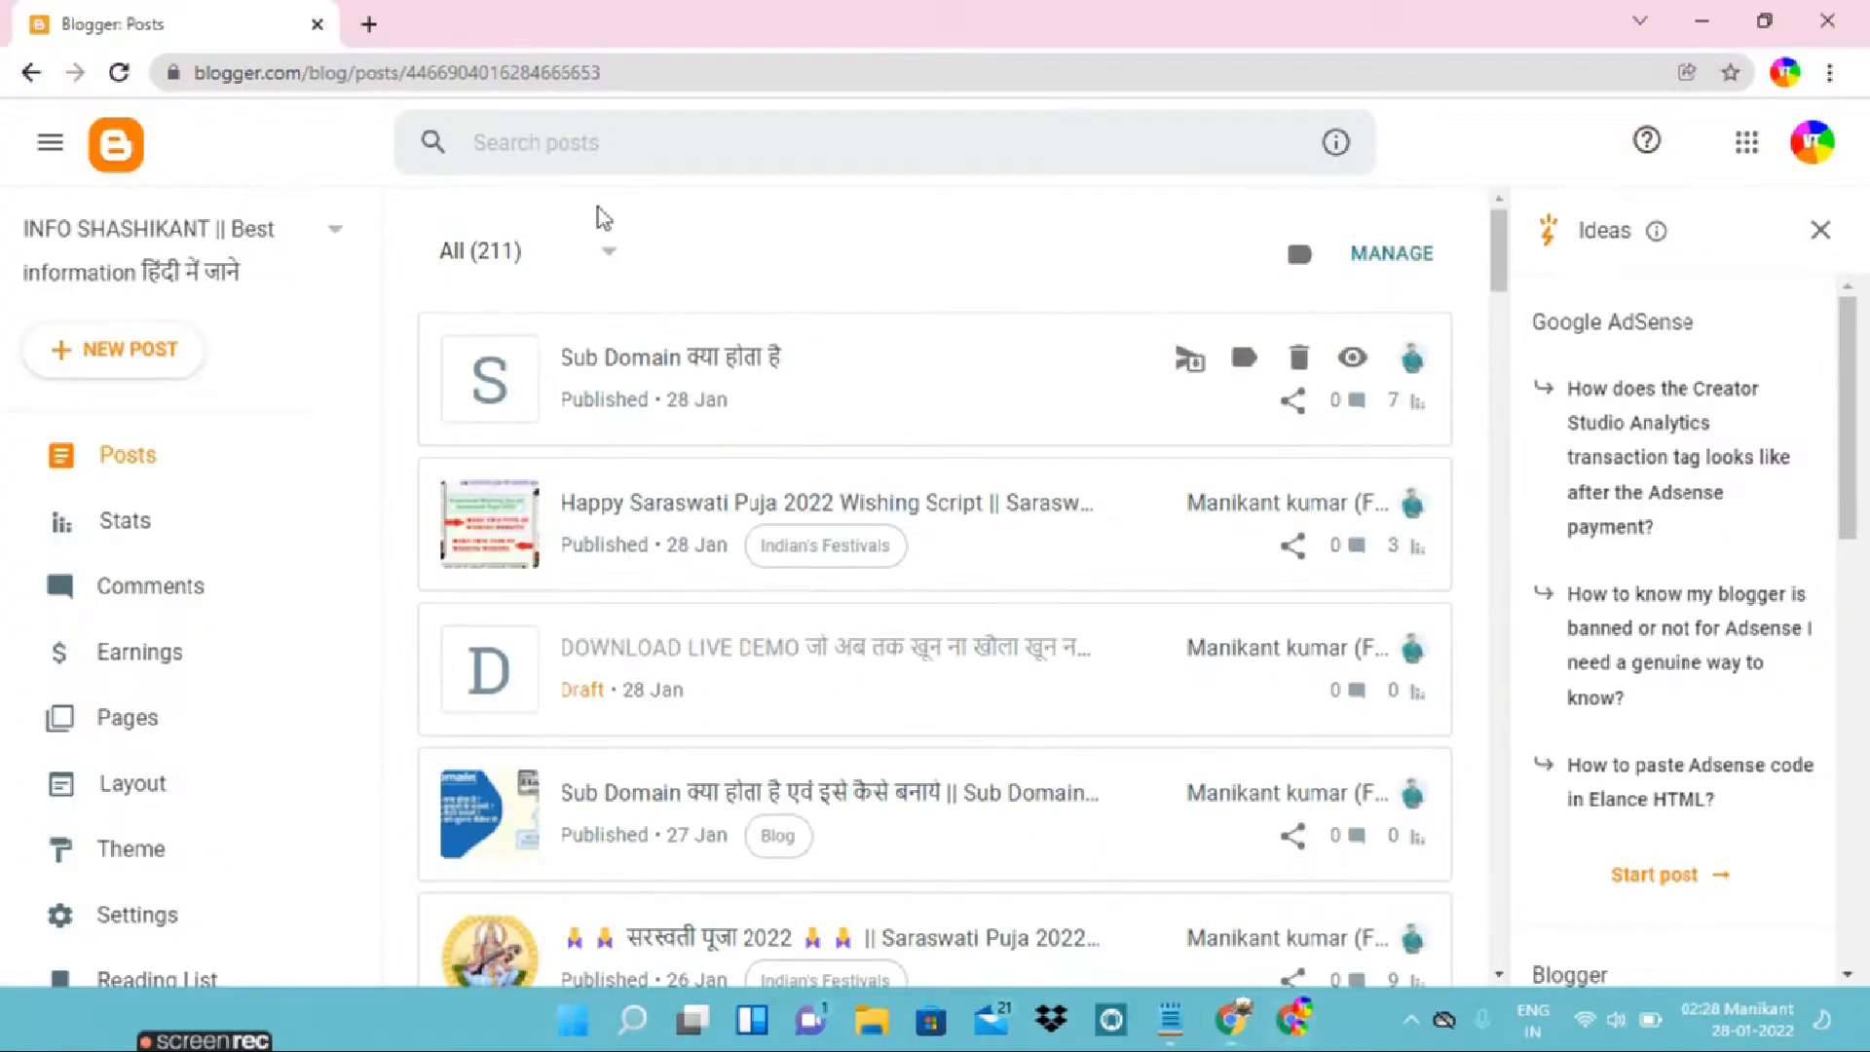
{"action": "left_click", "coordinate": [179, 799]}
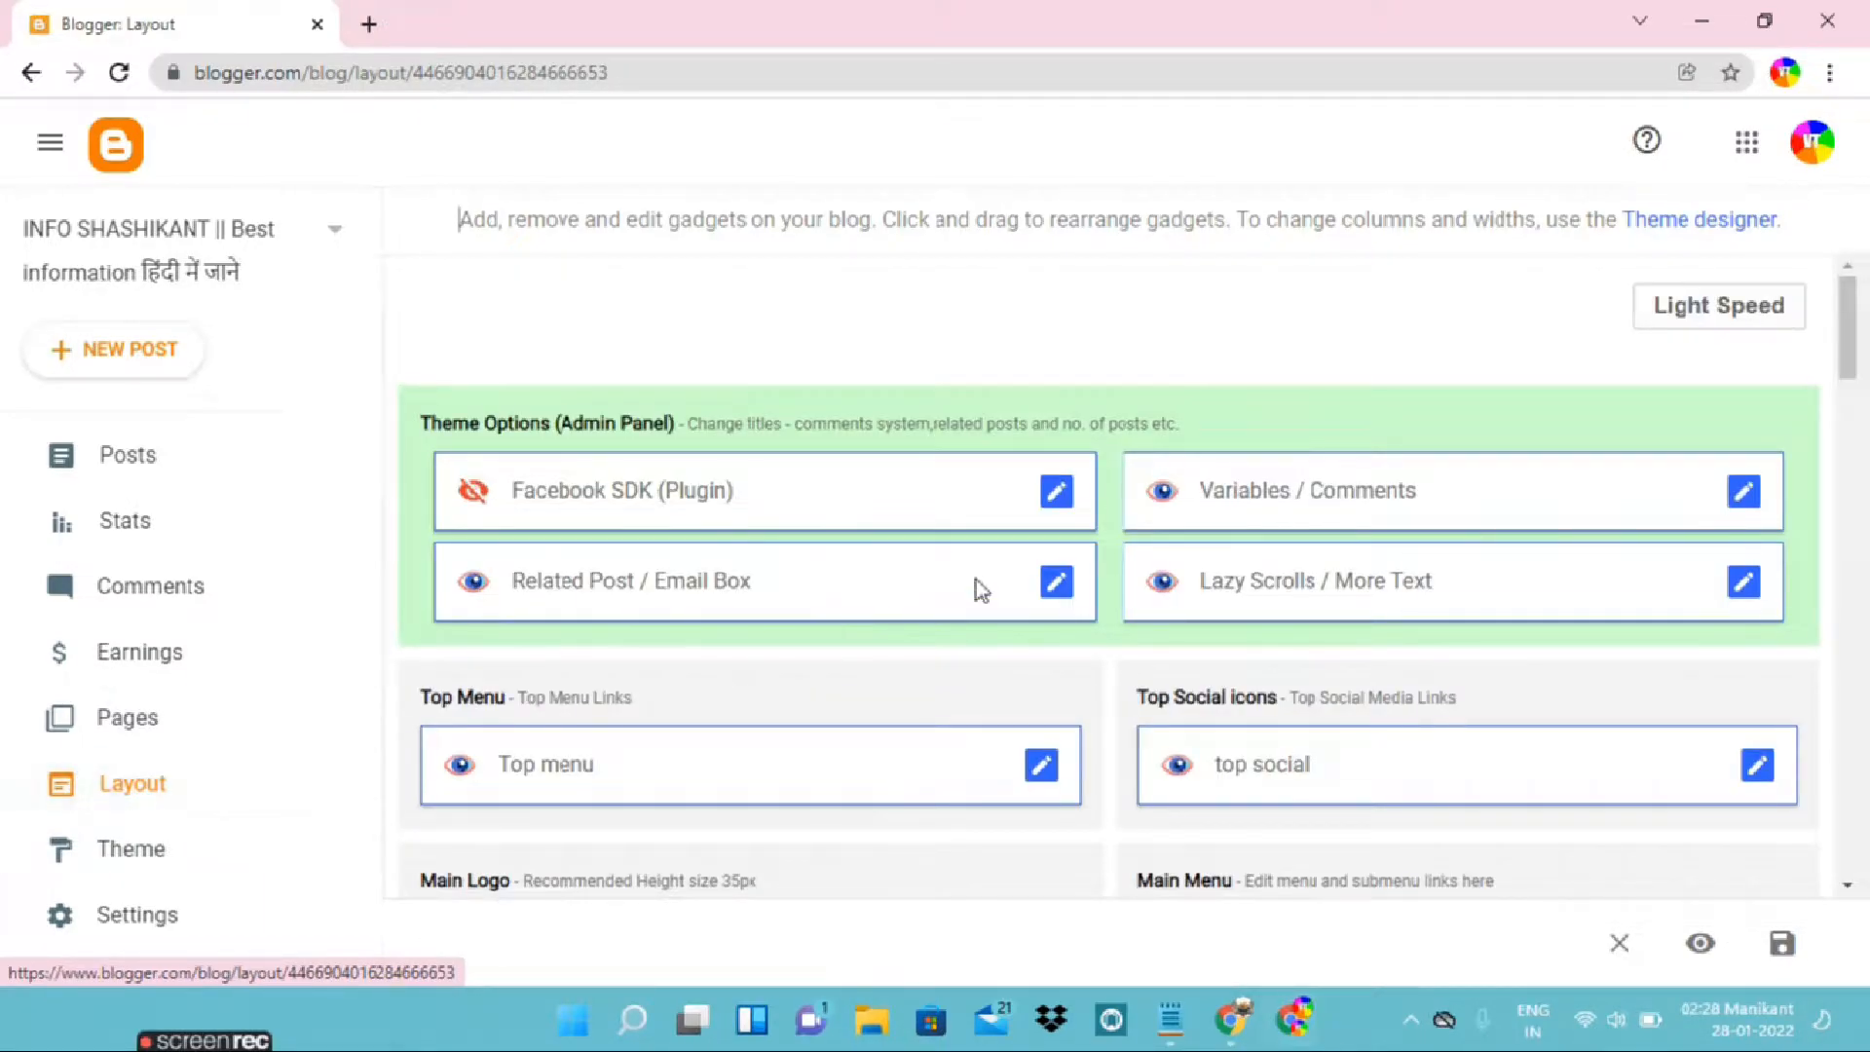
{"action": "scroll", "coordinate": [976, 581], "scroll_direction": "down", "scroll_amount": 7}
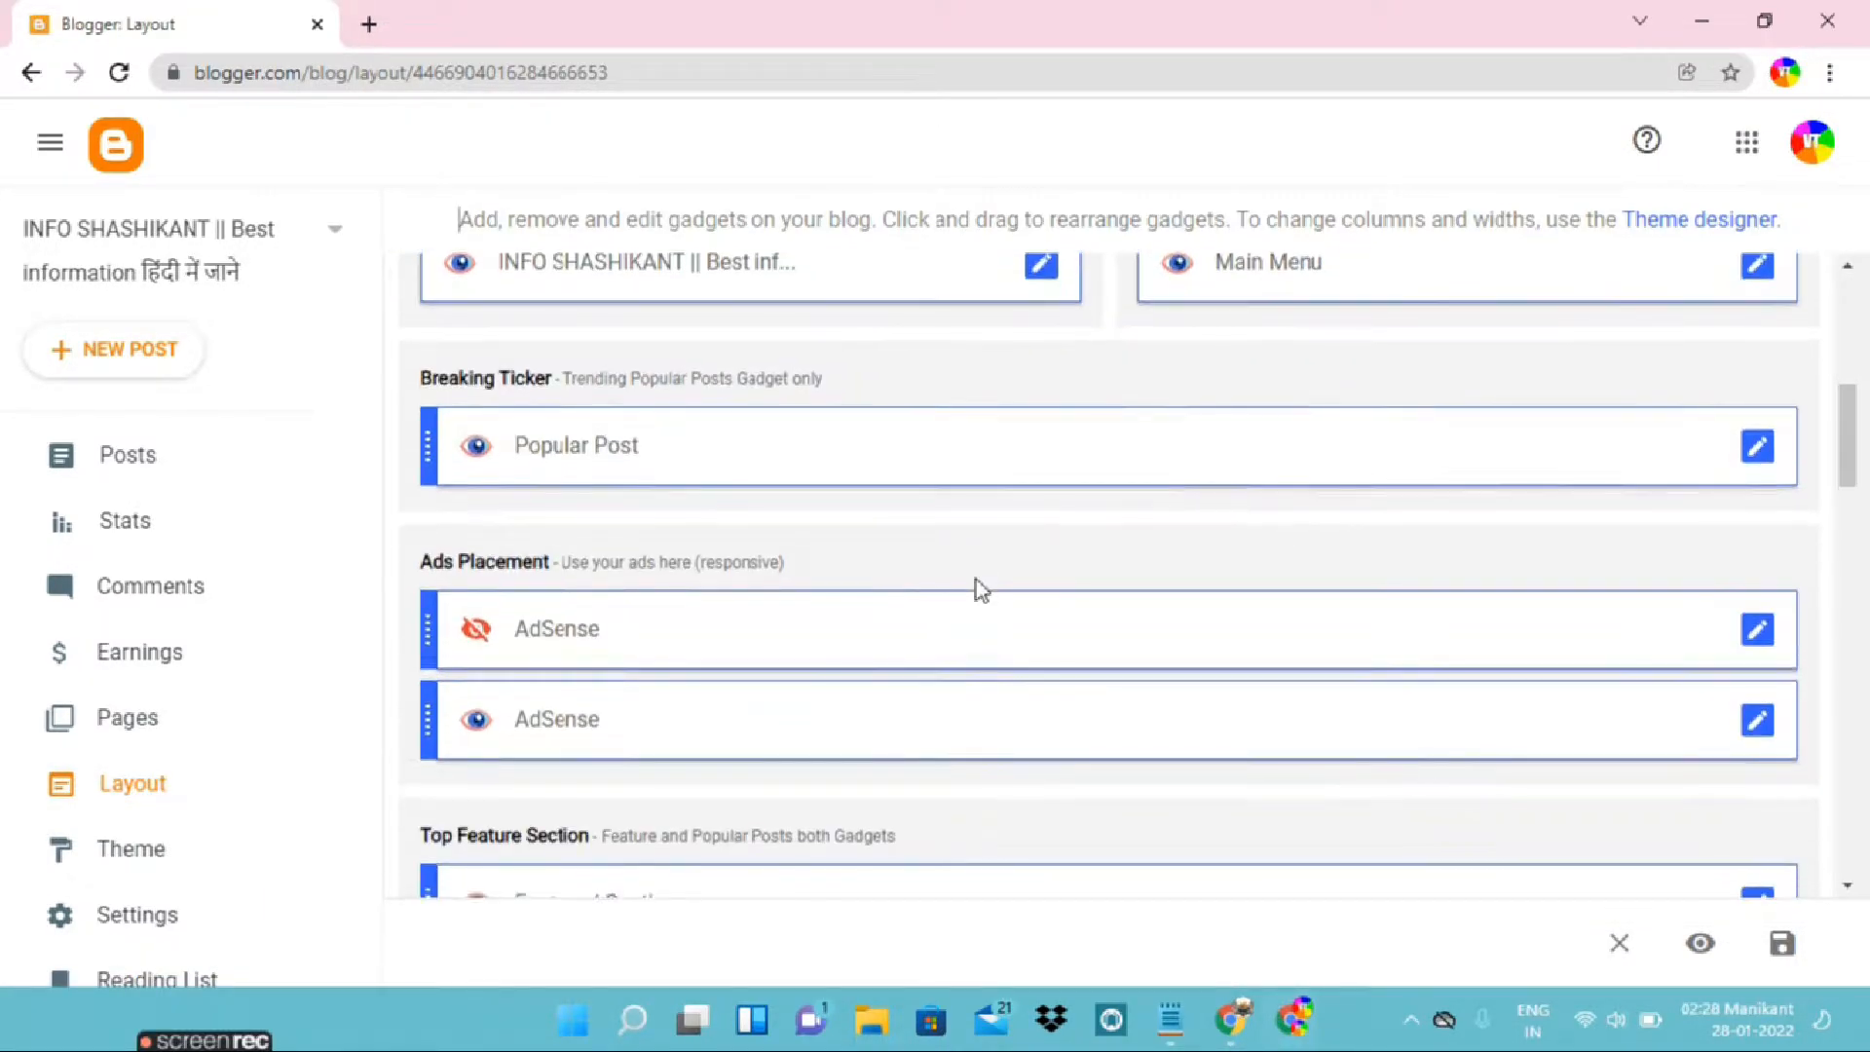
{"action": "scroll", "coordinate": [976, 580], "scroll_direction": "down", "scroll_amount": 7}
{"action": "scroll", "coordinate": [977, 581], "scroll_direction": "down", "scroll_amount": 1}
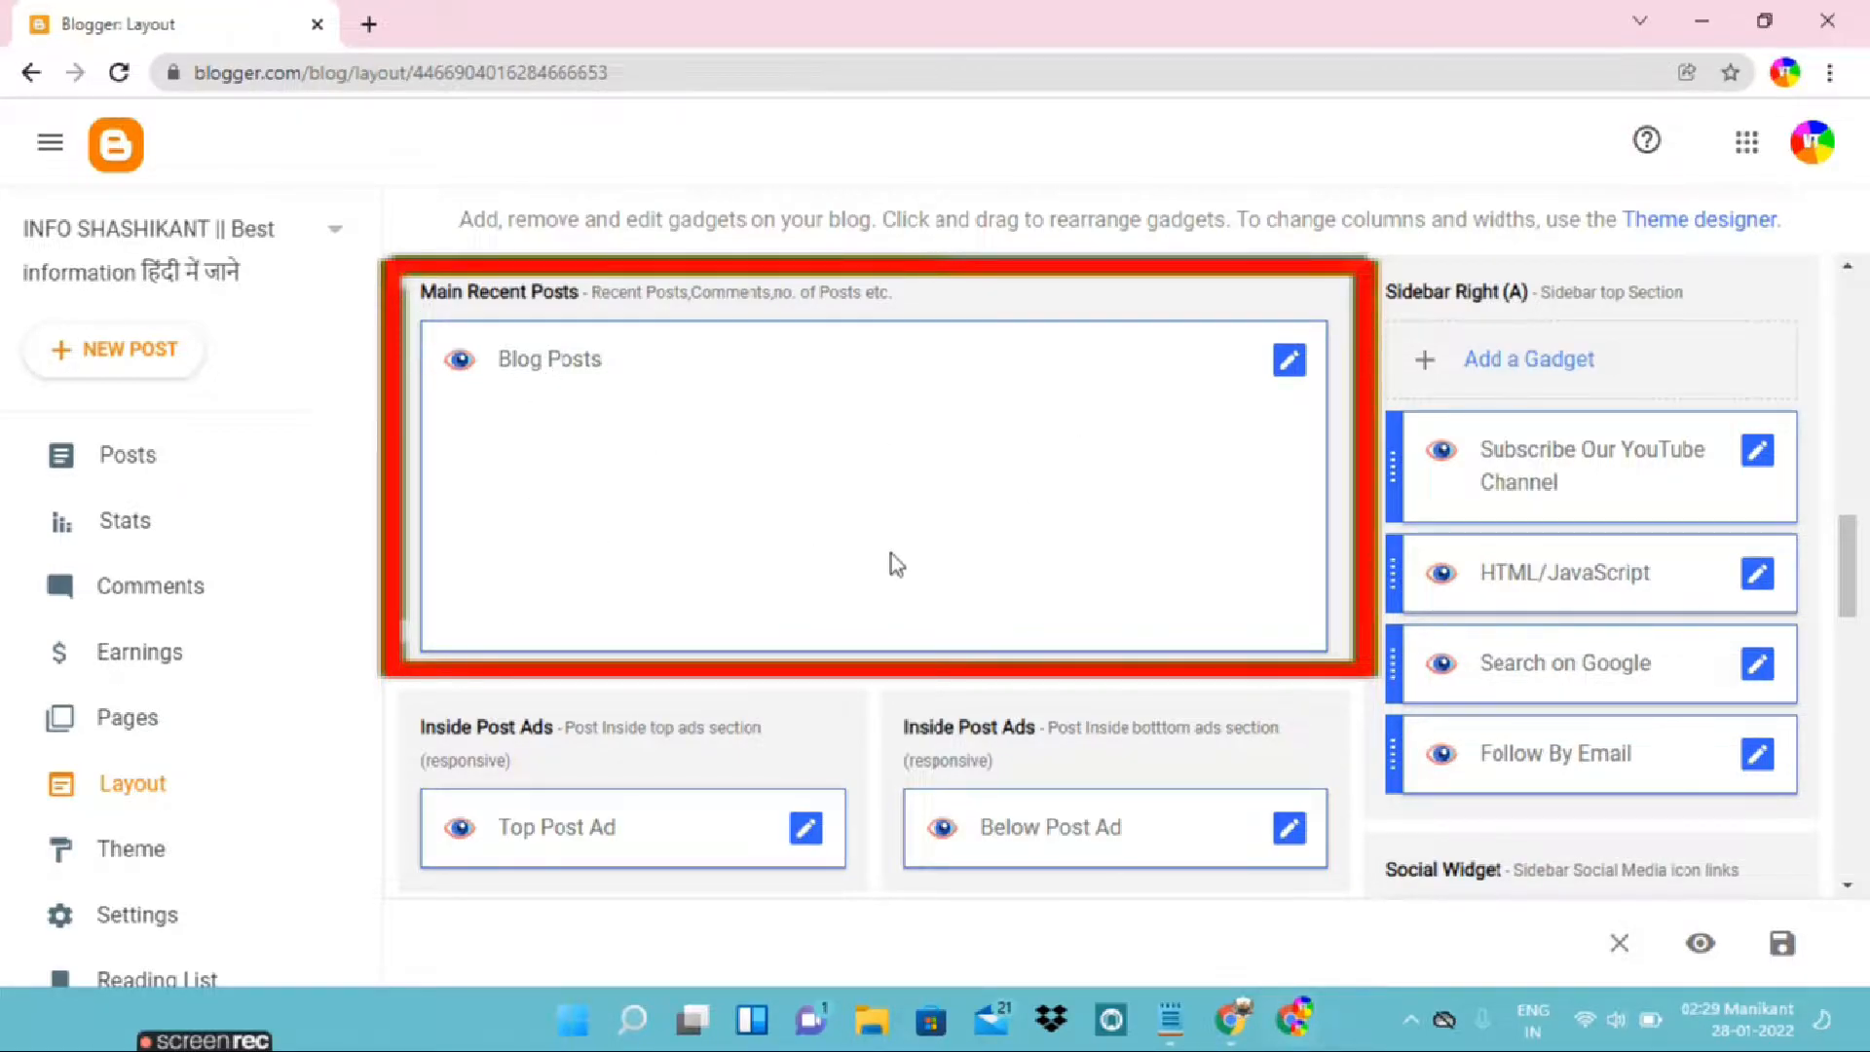
{"action": "scroll", "coordinate": [956, 546], "scroll_direction": "down", "scroll_amount": 2}
{"action": "scroll", "coordinate": [956, 547], "scroll_direction": "up", "scroll_amount": 1}
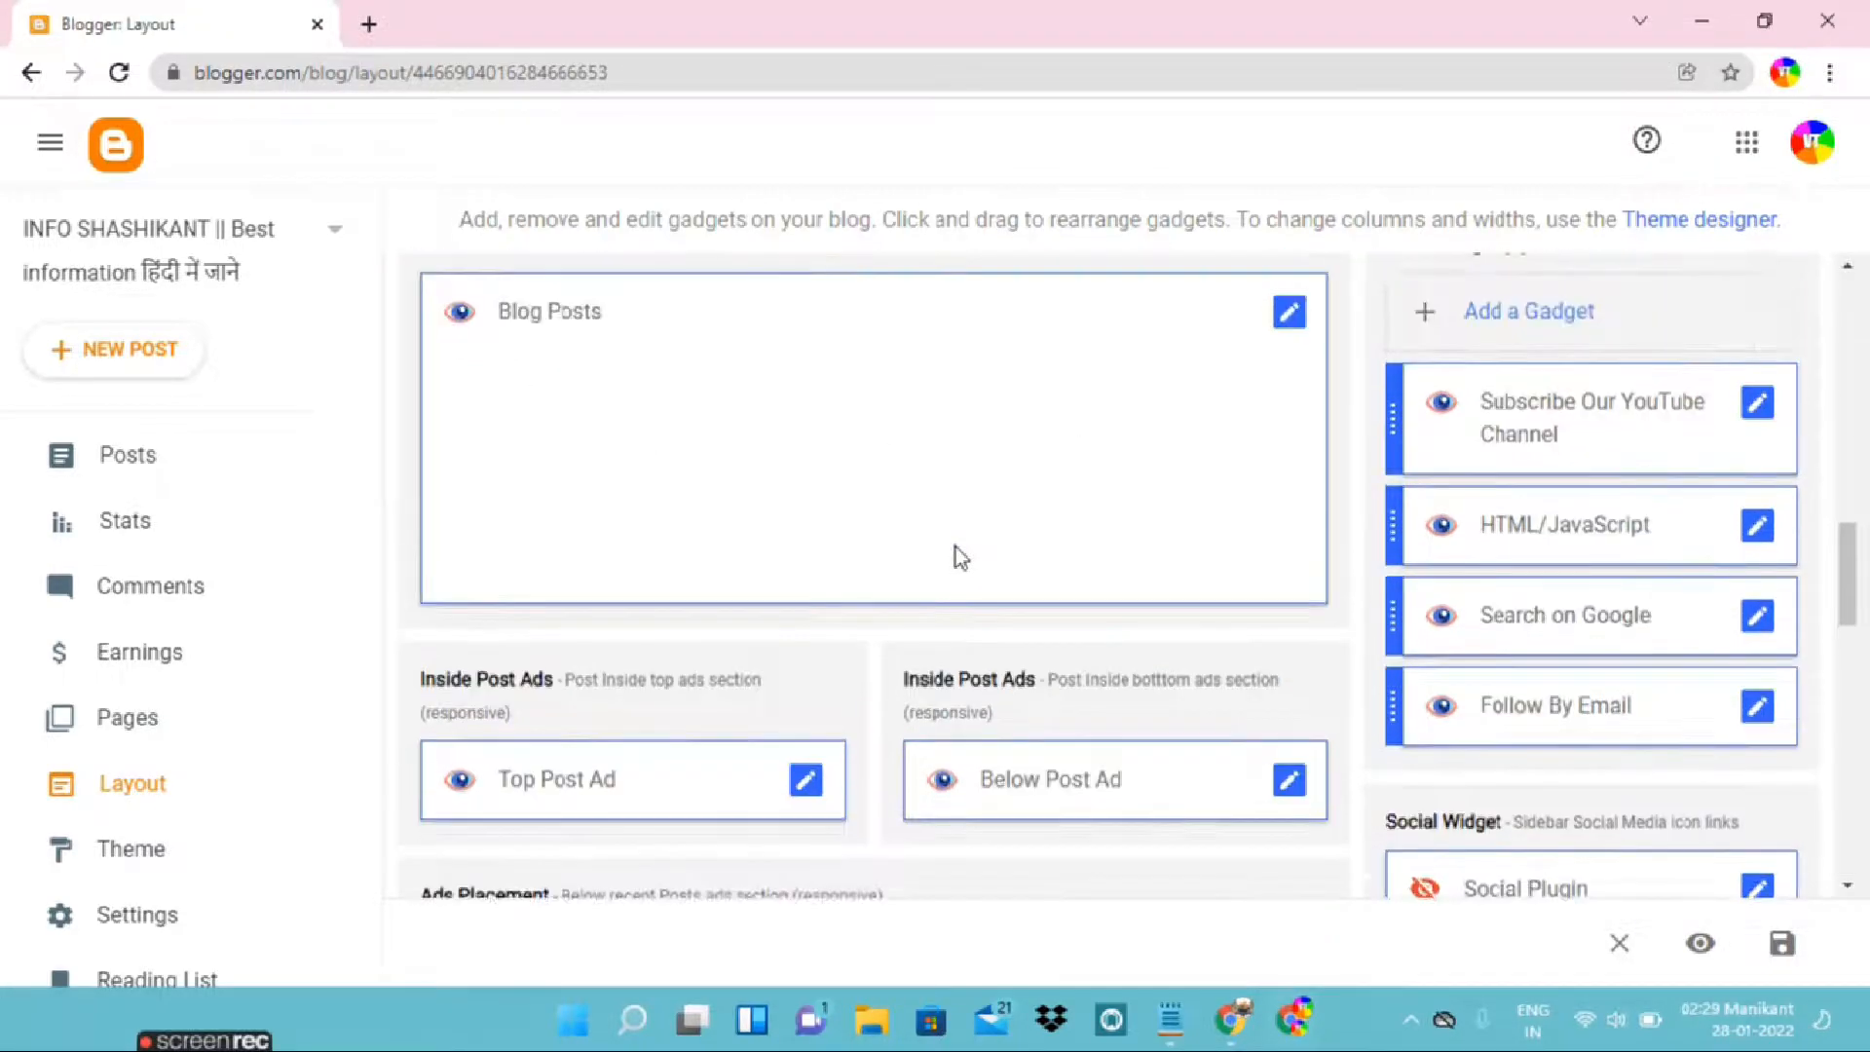
{"action": "scroll", "coordinate": [956, 546], "scroll_direction": "up", "scroll_amount": 1}
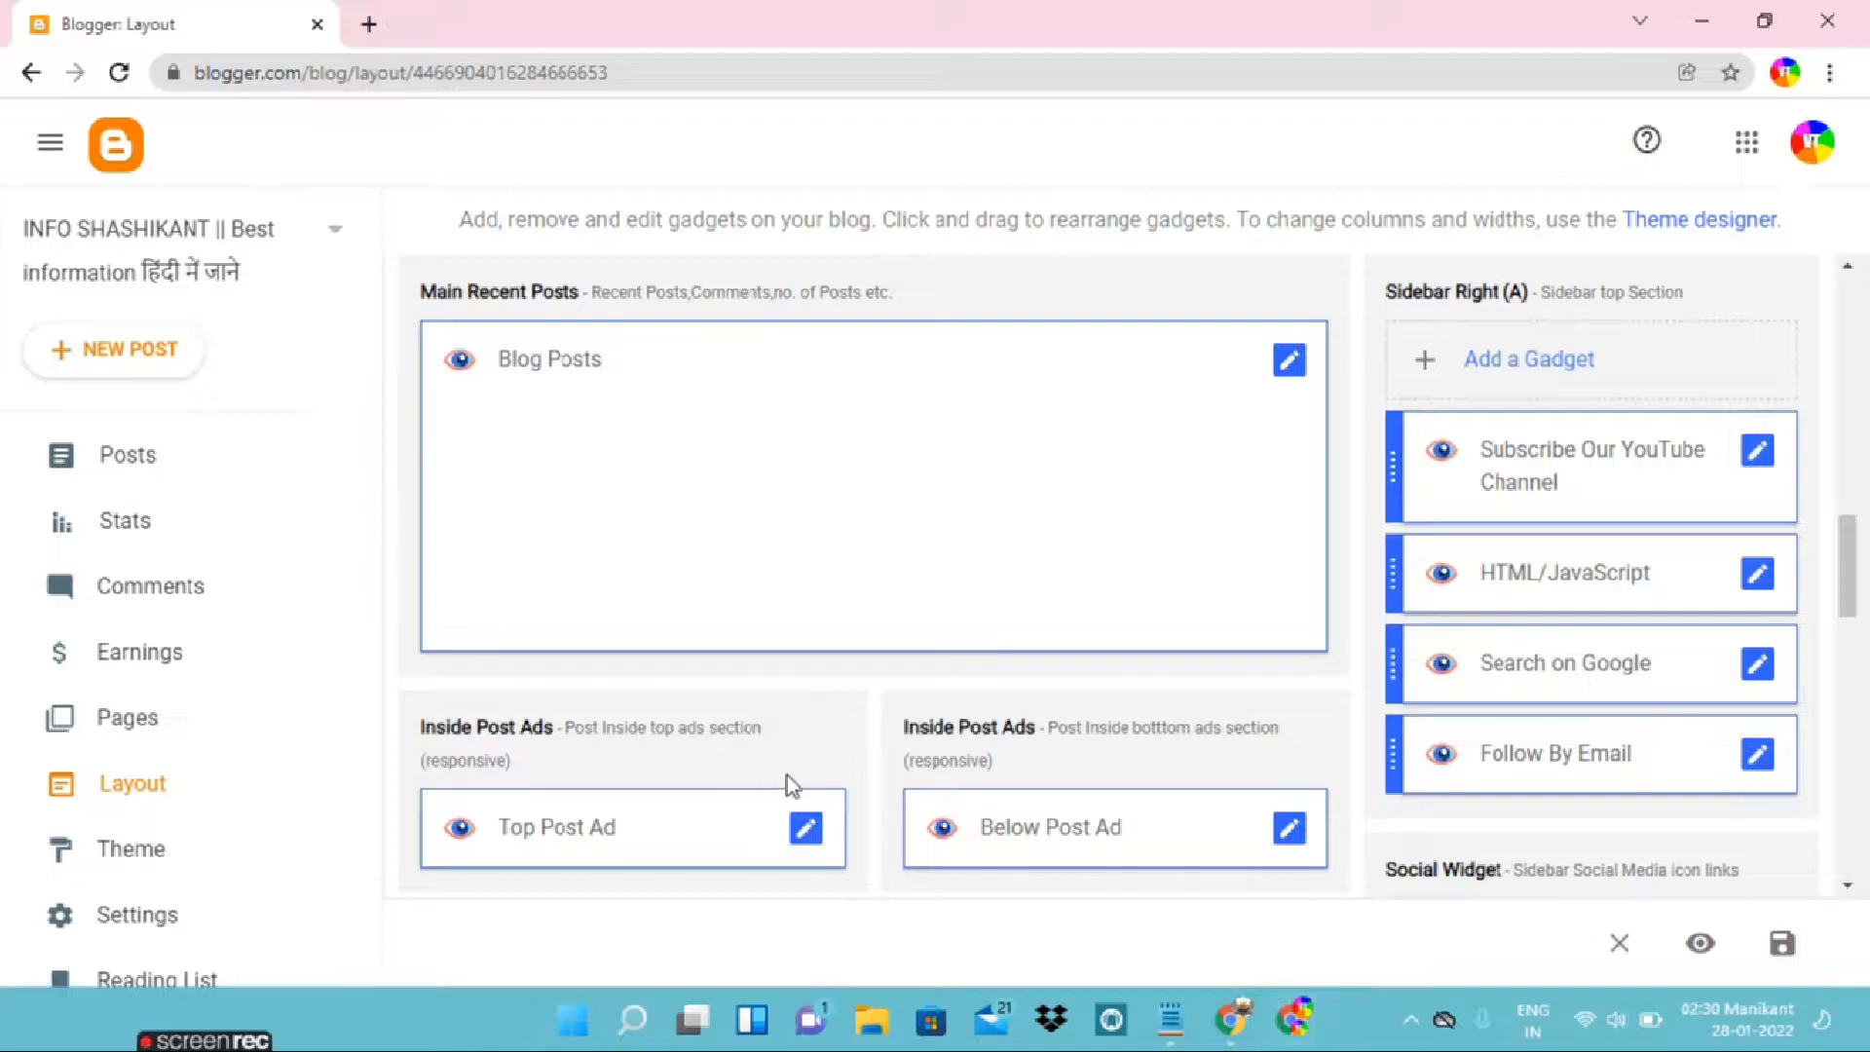
{"action": "left_click", "coordinate": [806, 829]}
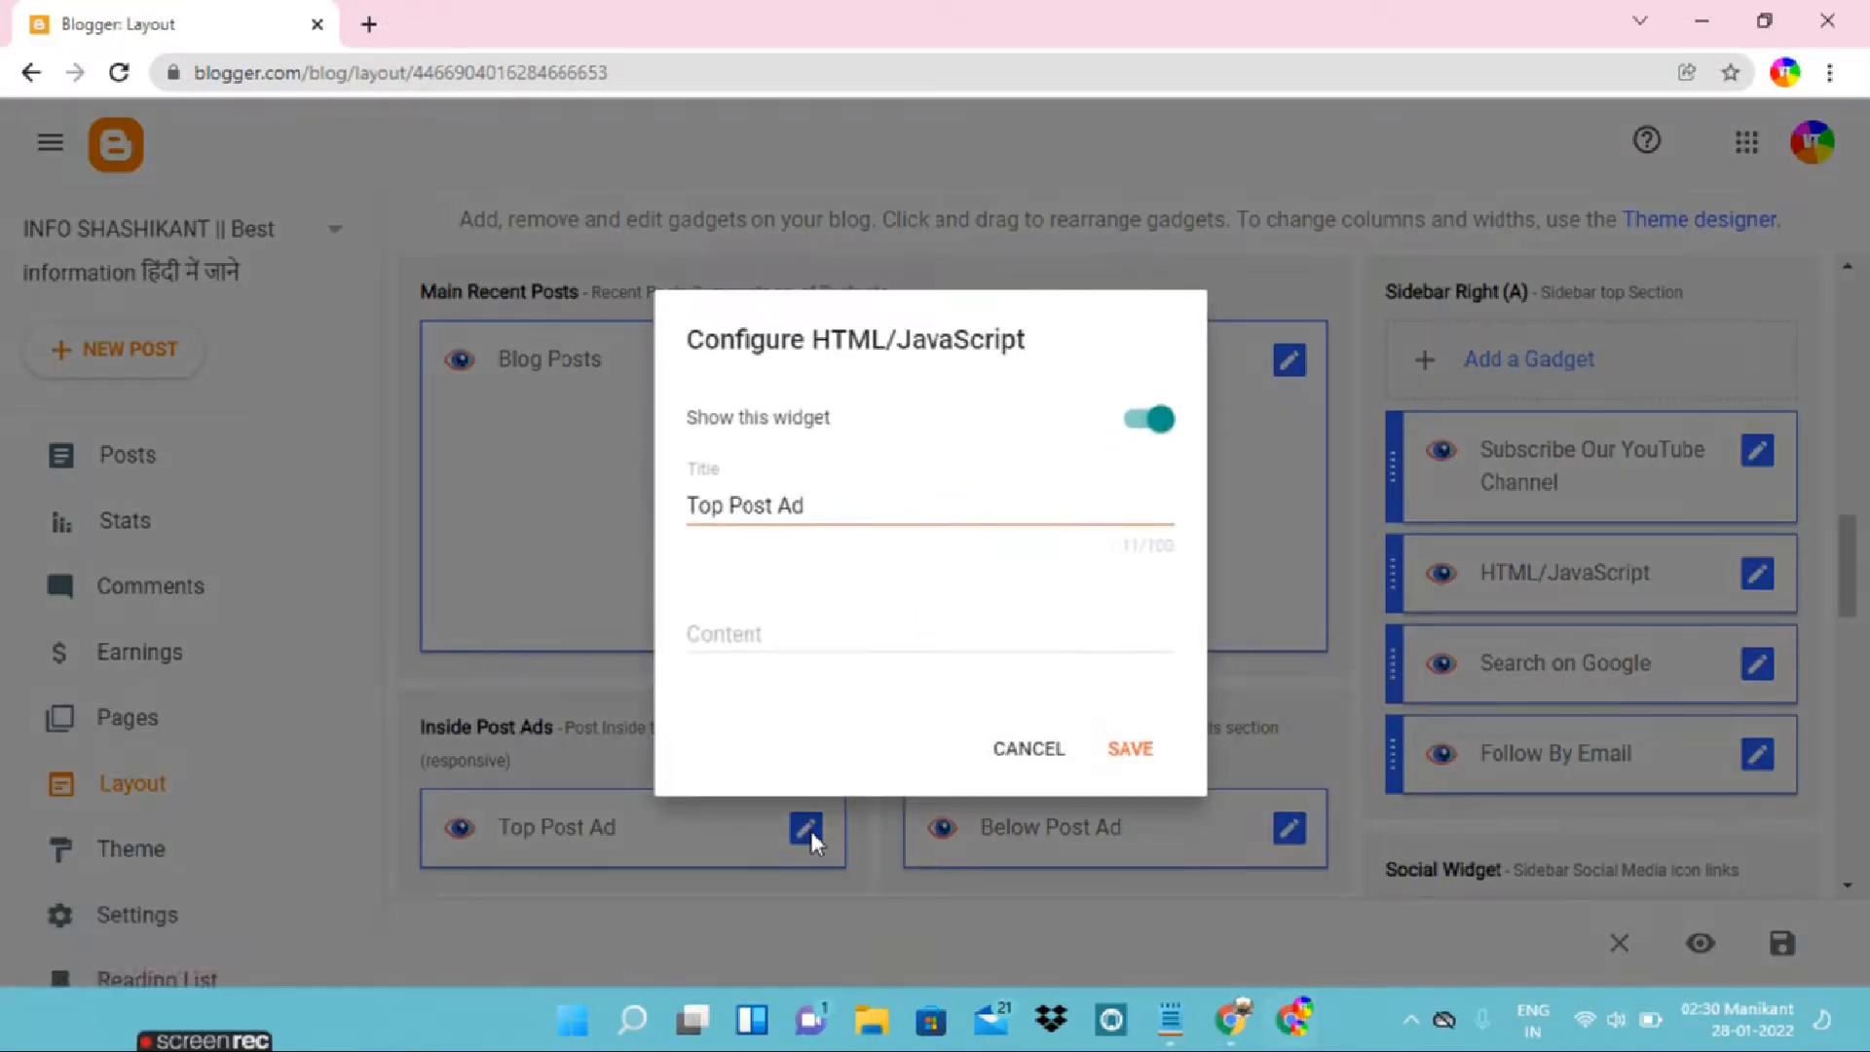
{"action": "left_click", "coordinate": [807, 630]}
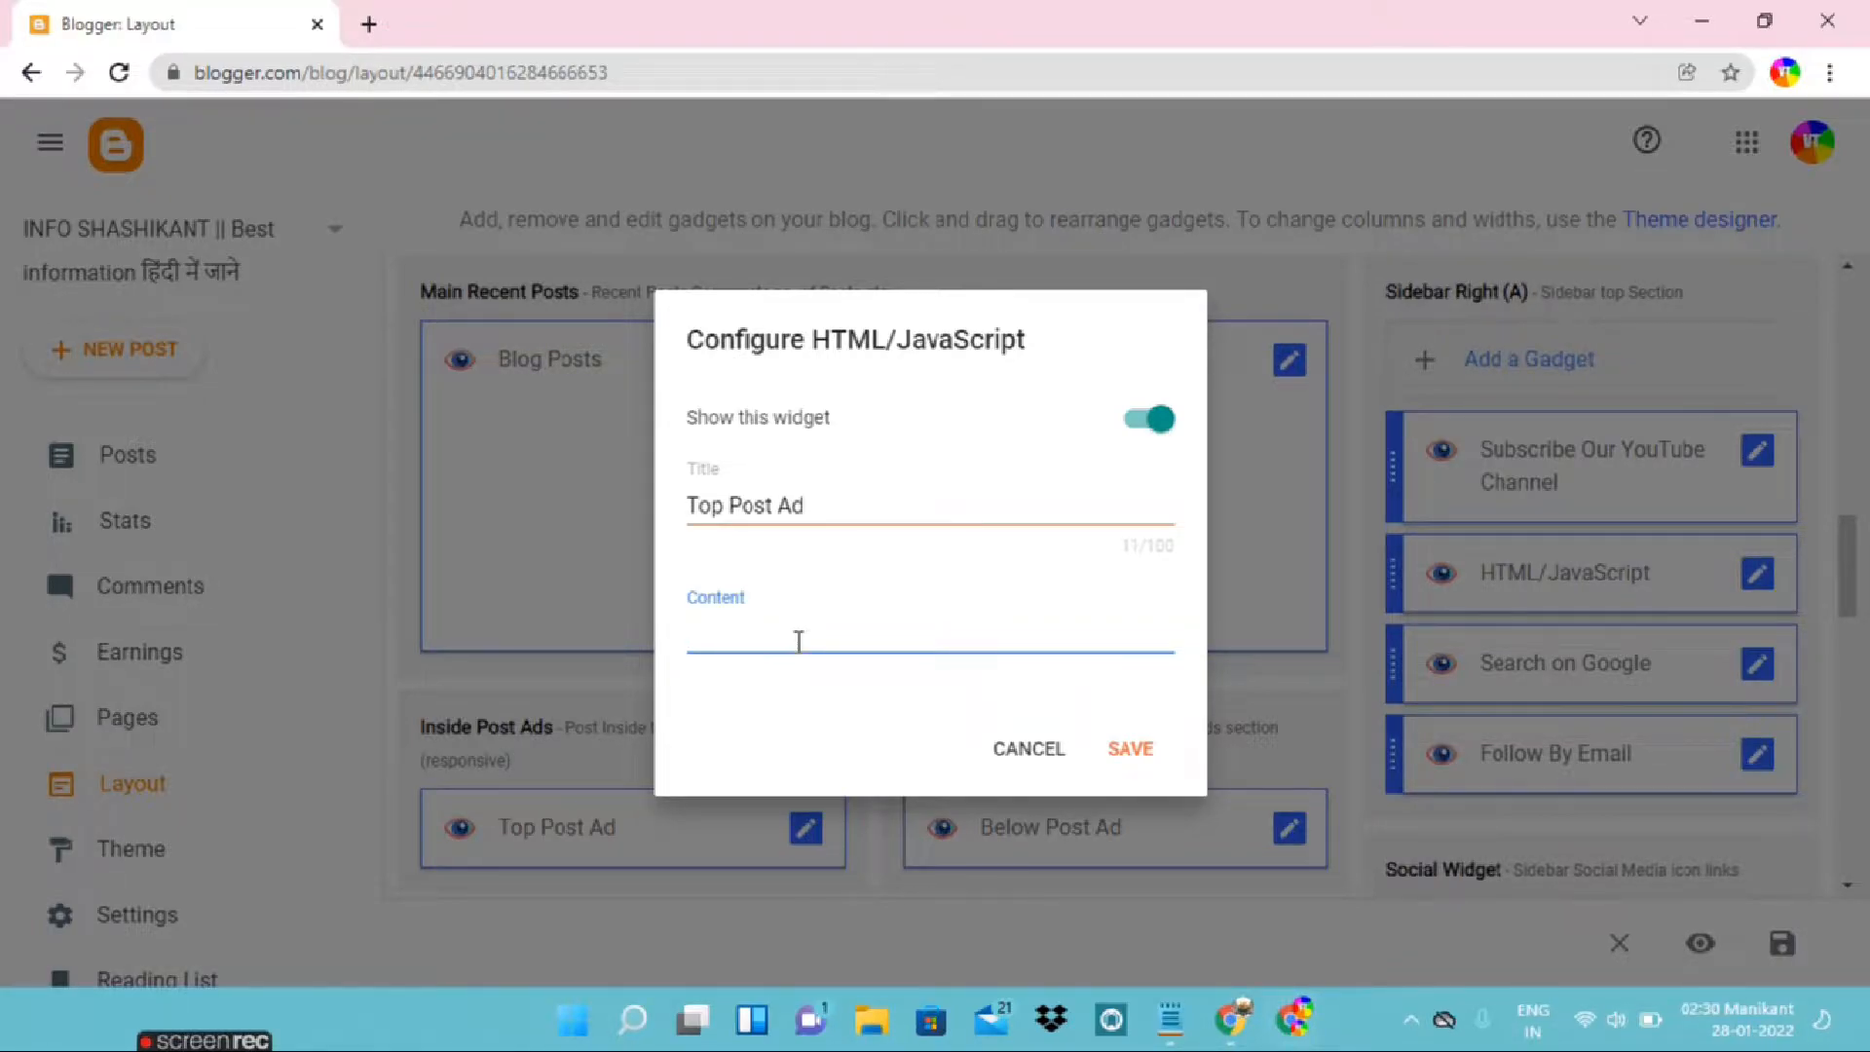
Open Google AdSense in a new tab and display the Ads overview by ad unit
{"action": "left_click", "coordinate": [369, 25]}
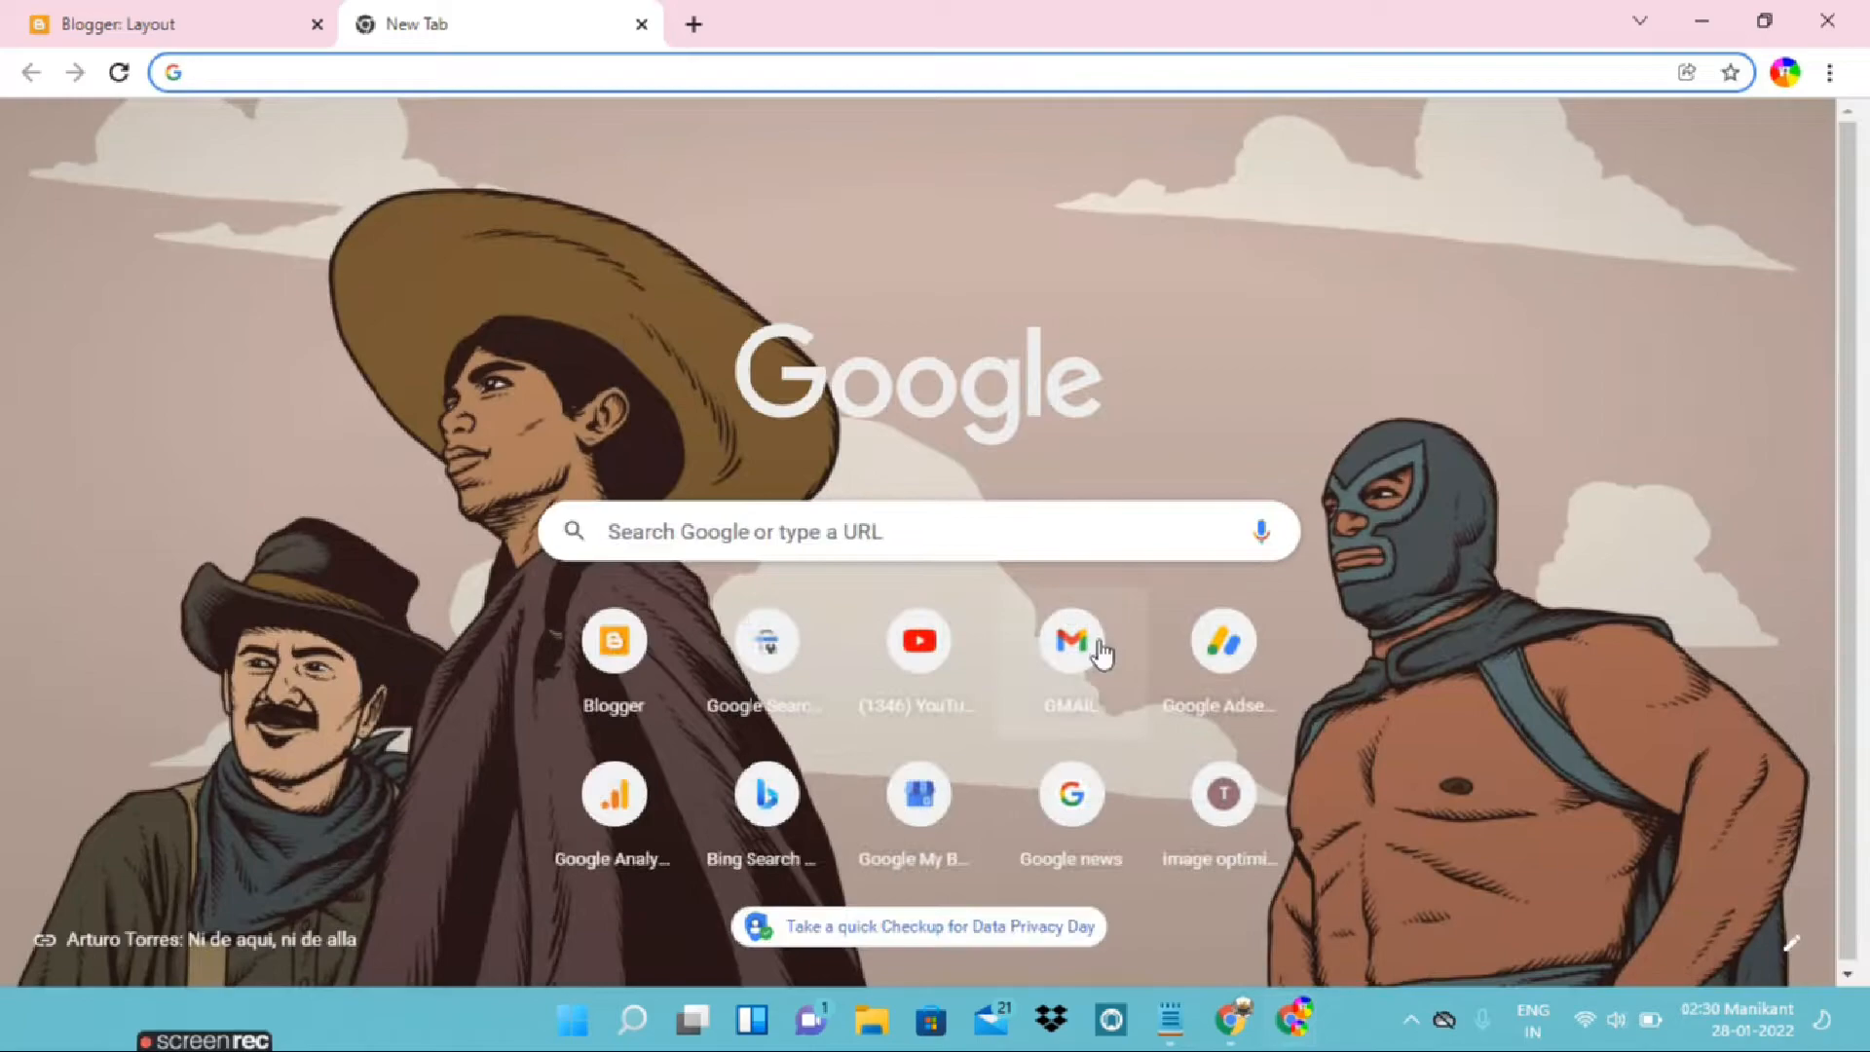
{"action": "left_click", "coordinate": [1196, 680]}
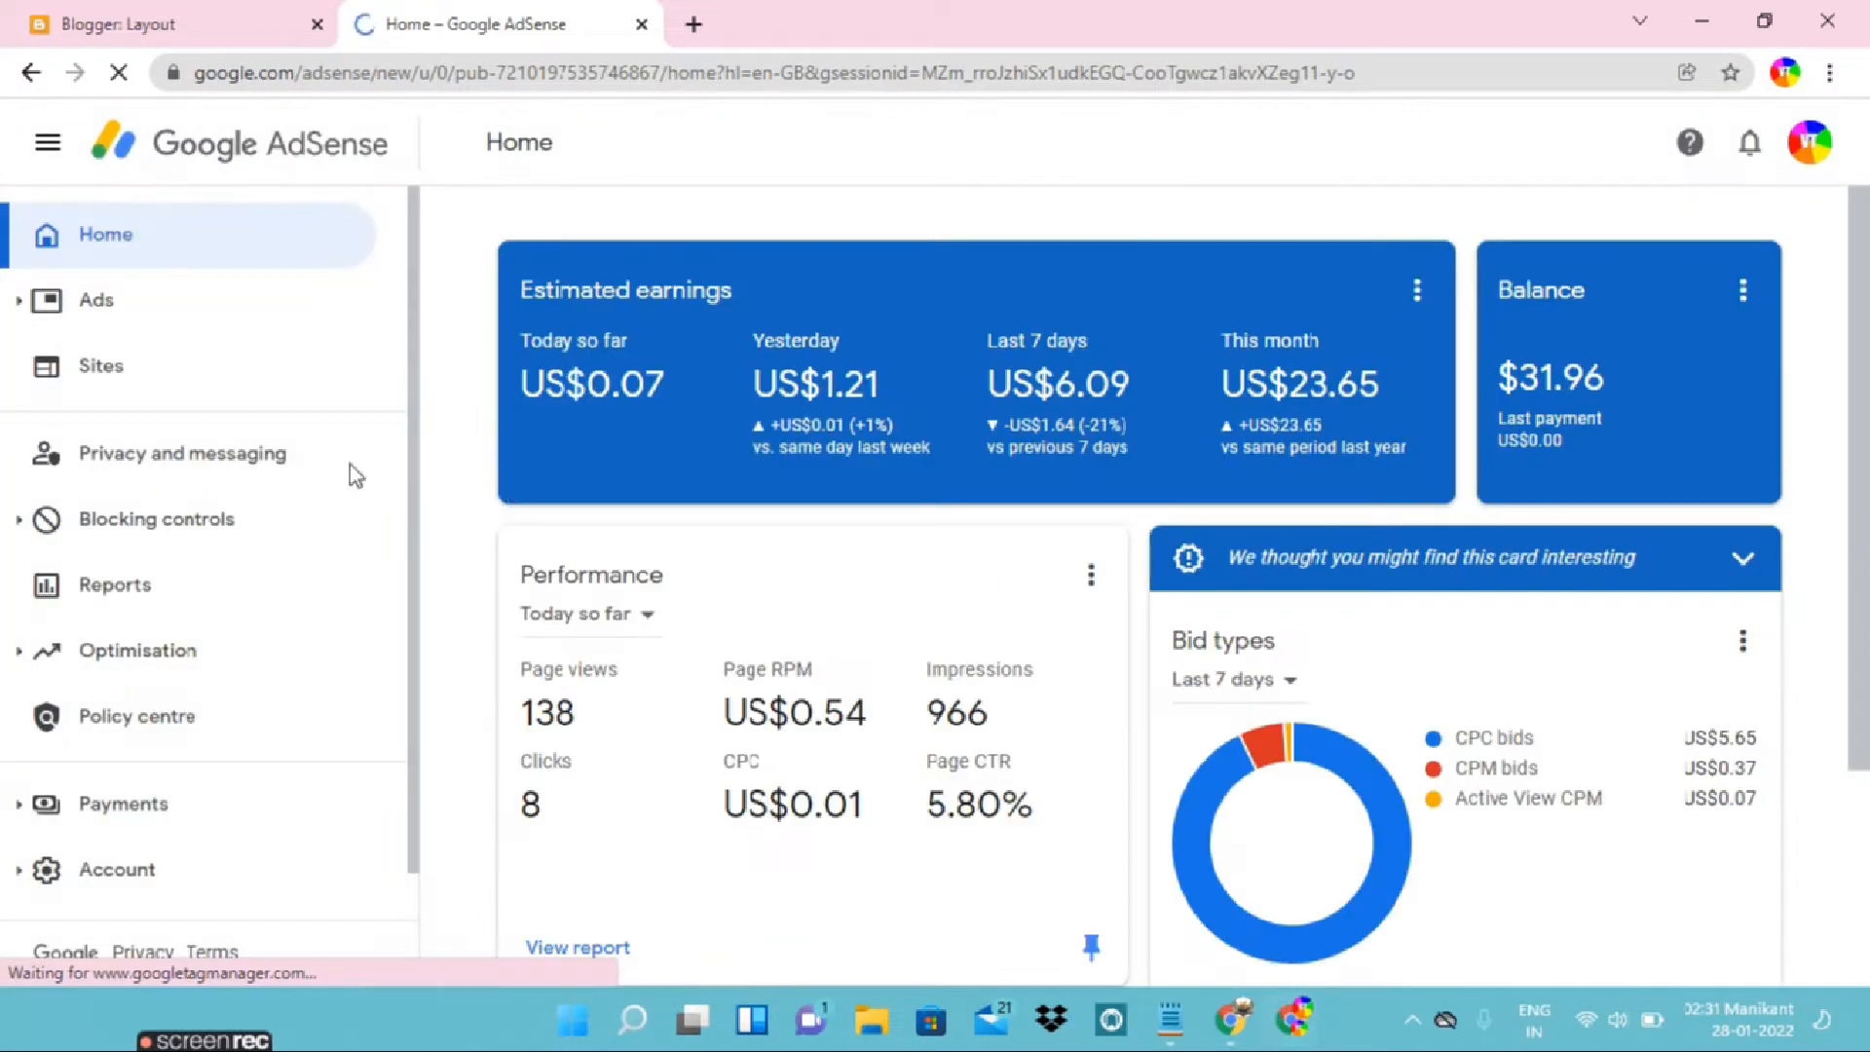
{"action": "left_click", "coordinate": [202, 306]}
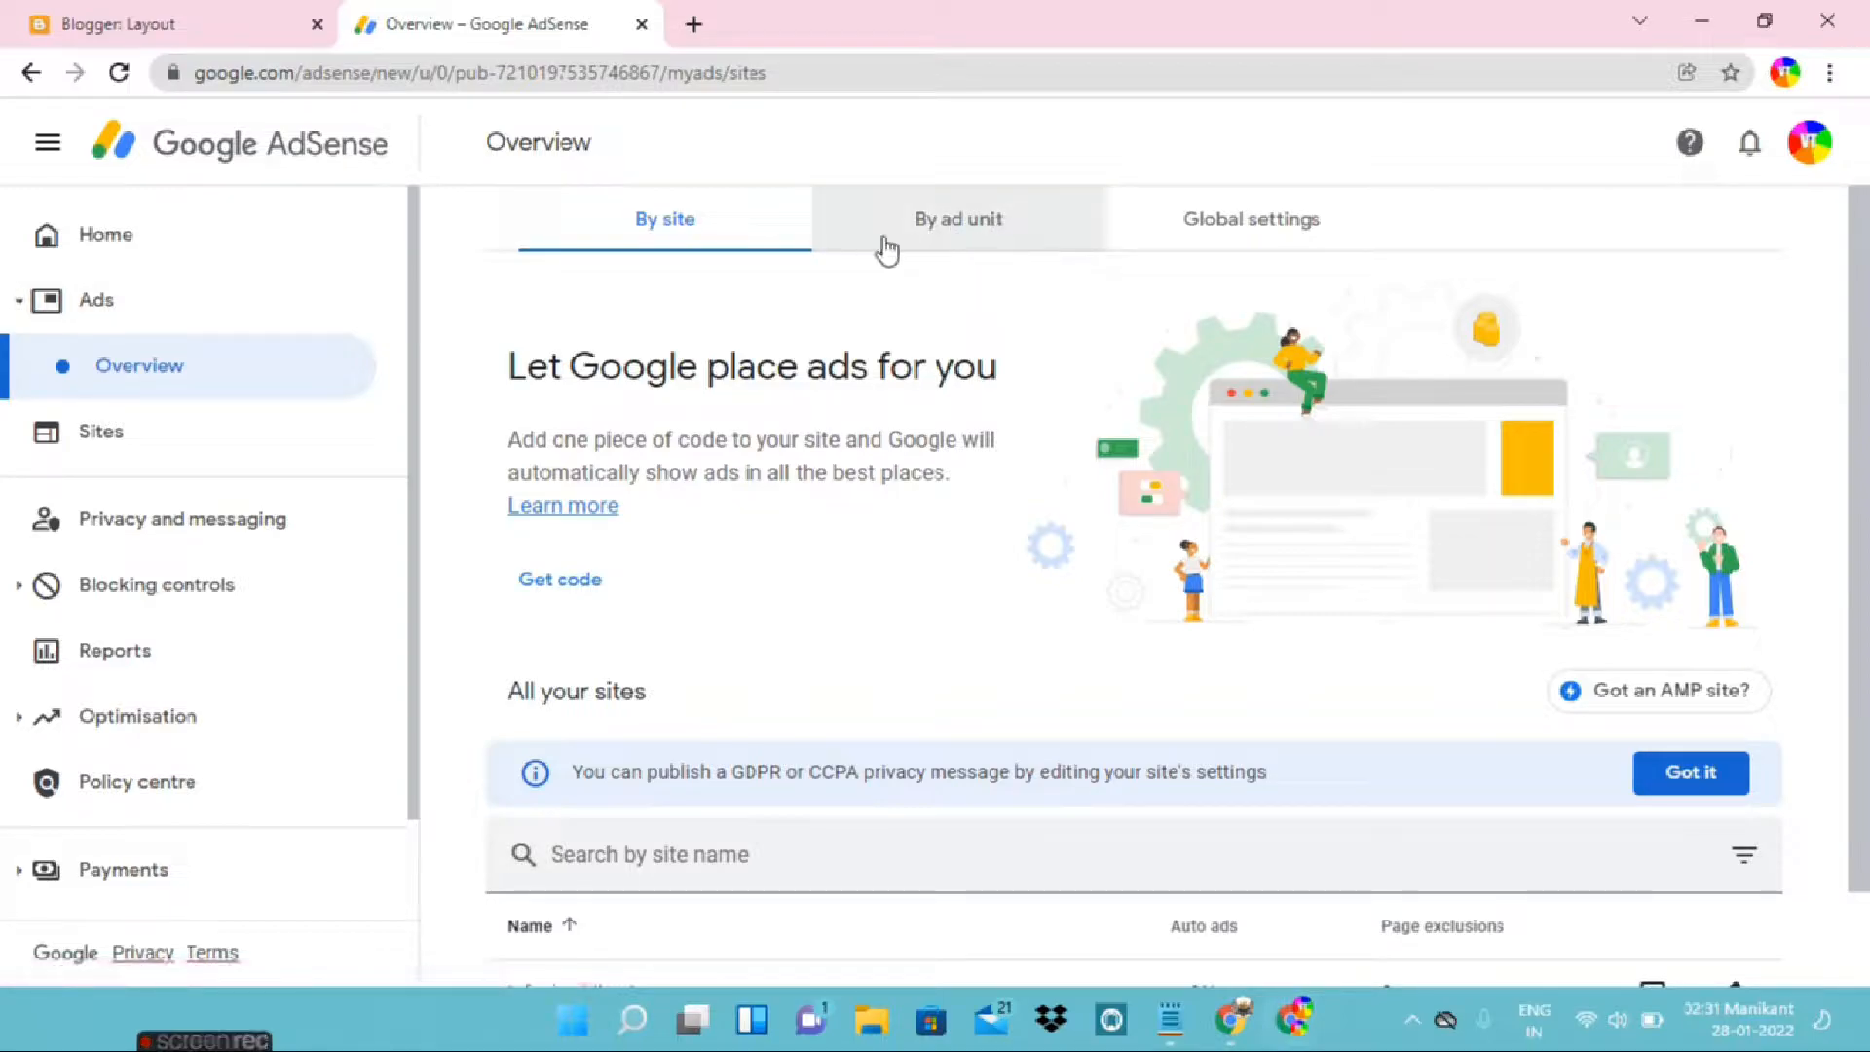
{"action": "left_click", "coordinate": [969, 240]}
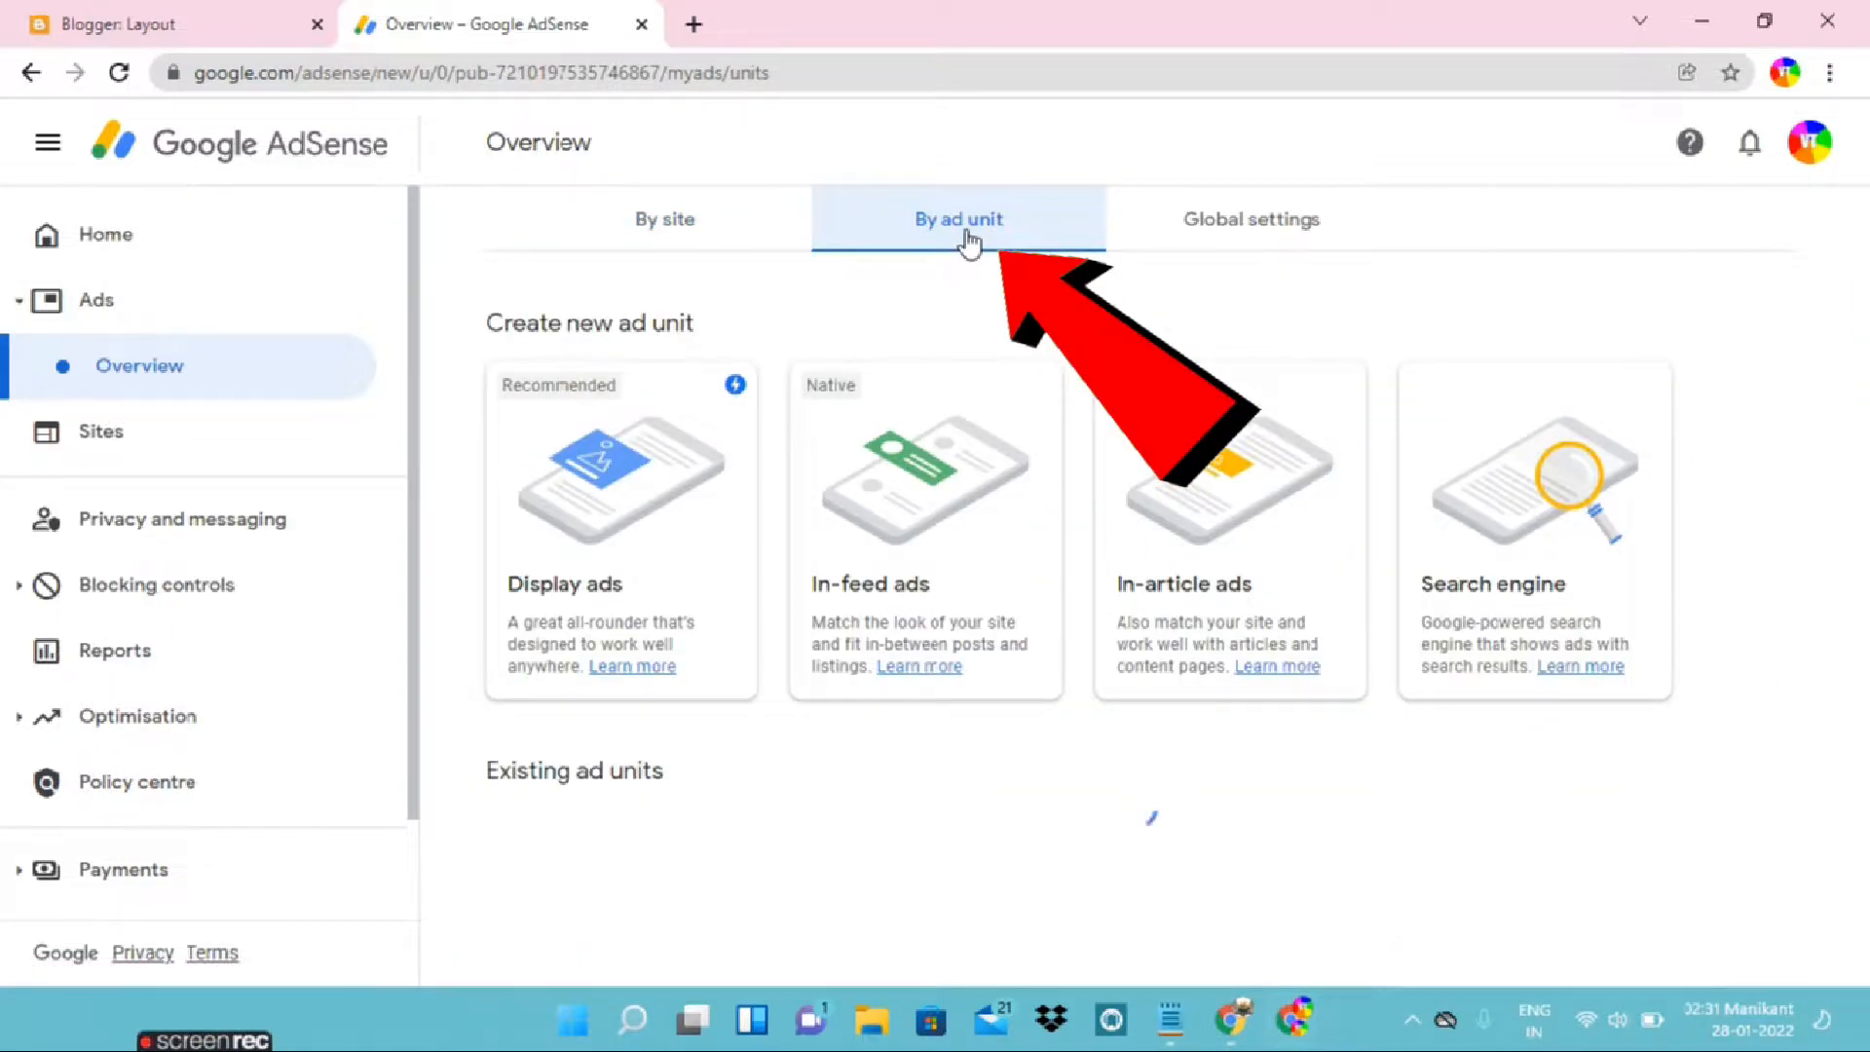
{"action": "scroll", "coordinate": [957, 302], "scroll_direction": "down", "scroll_amount": 3}
{"action": "scroll", "coordinate": [957, 302], "scroll_direction": "up", "scroll_amount": 3}
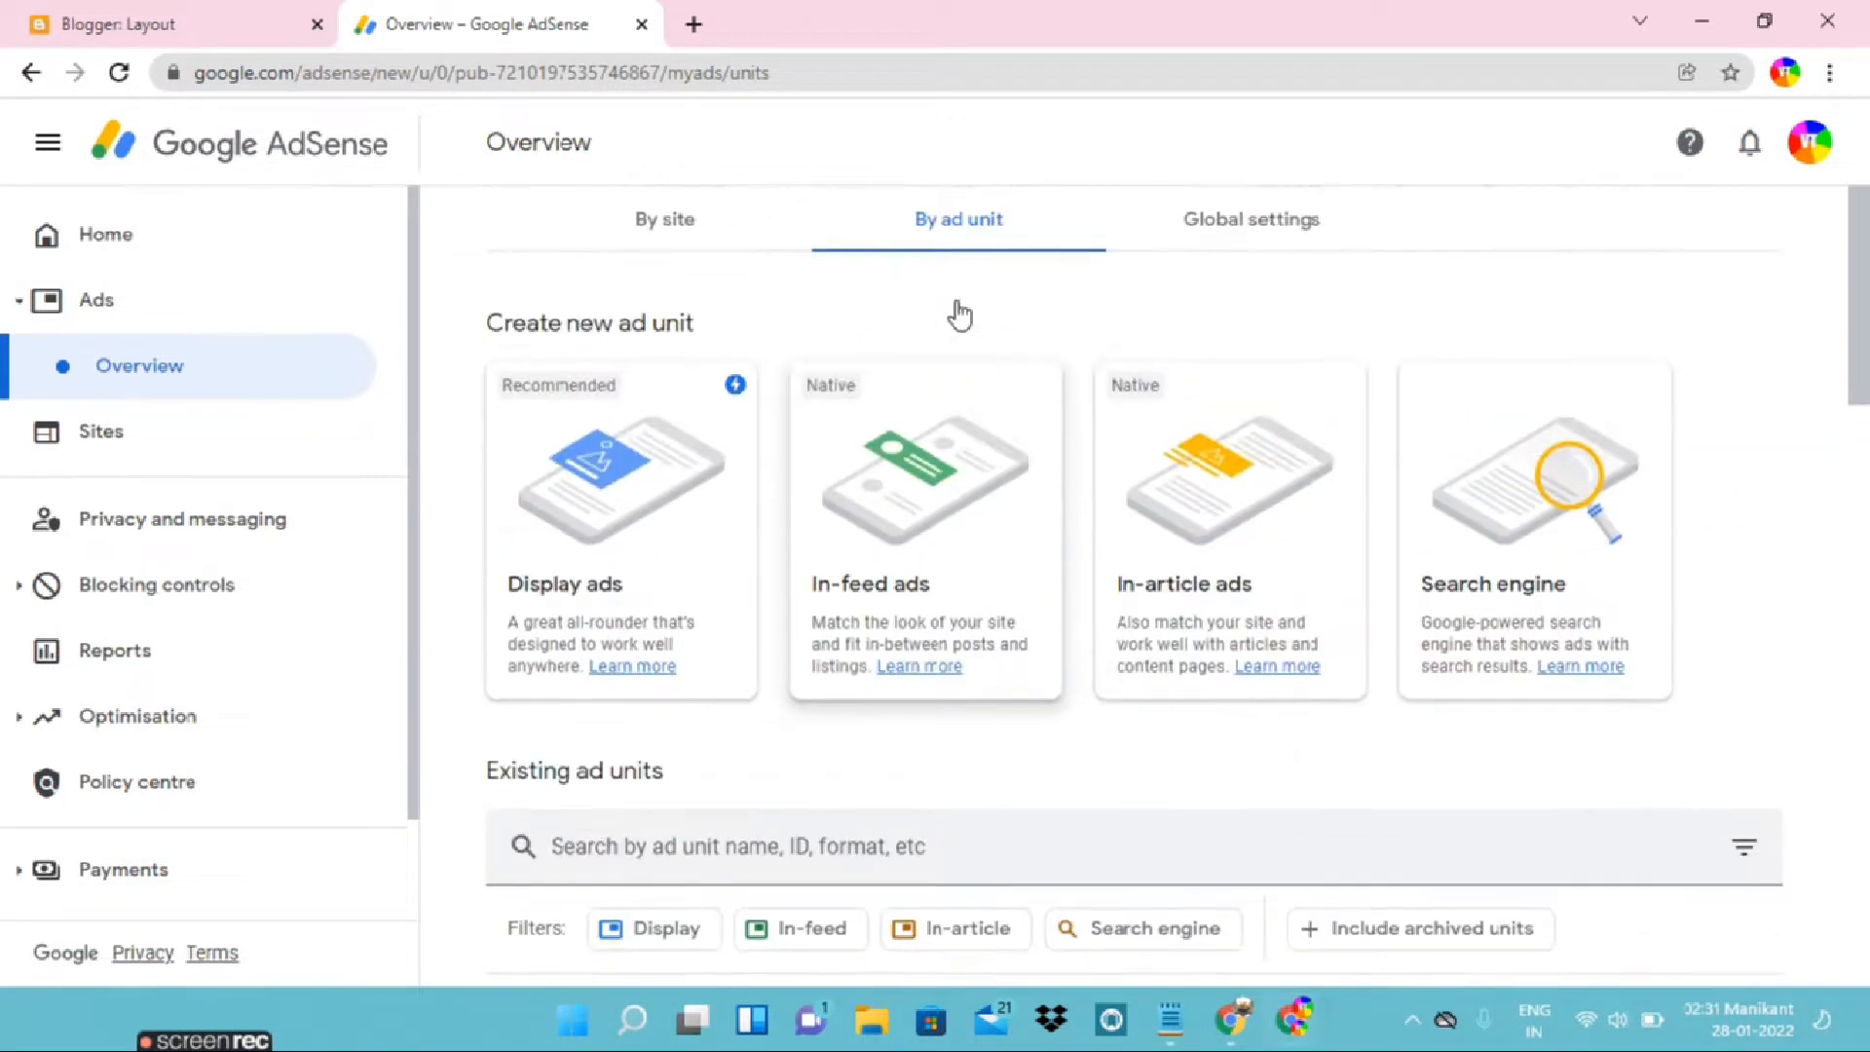
{"action": "left_click", "coordinate": [1233, 502]}
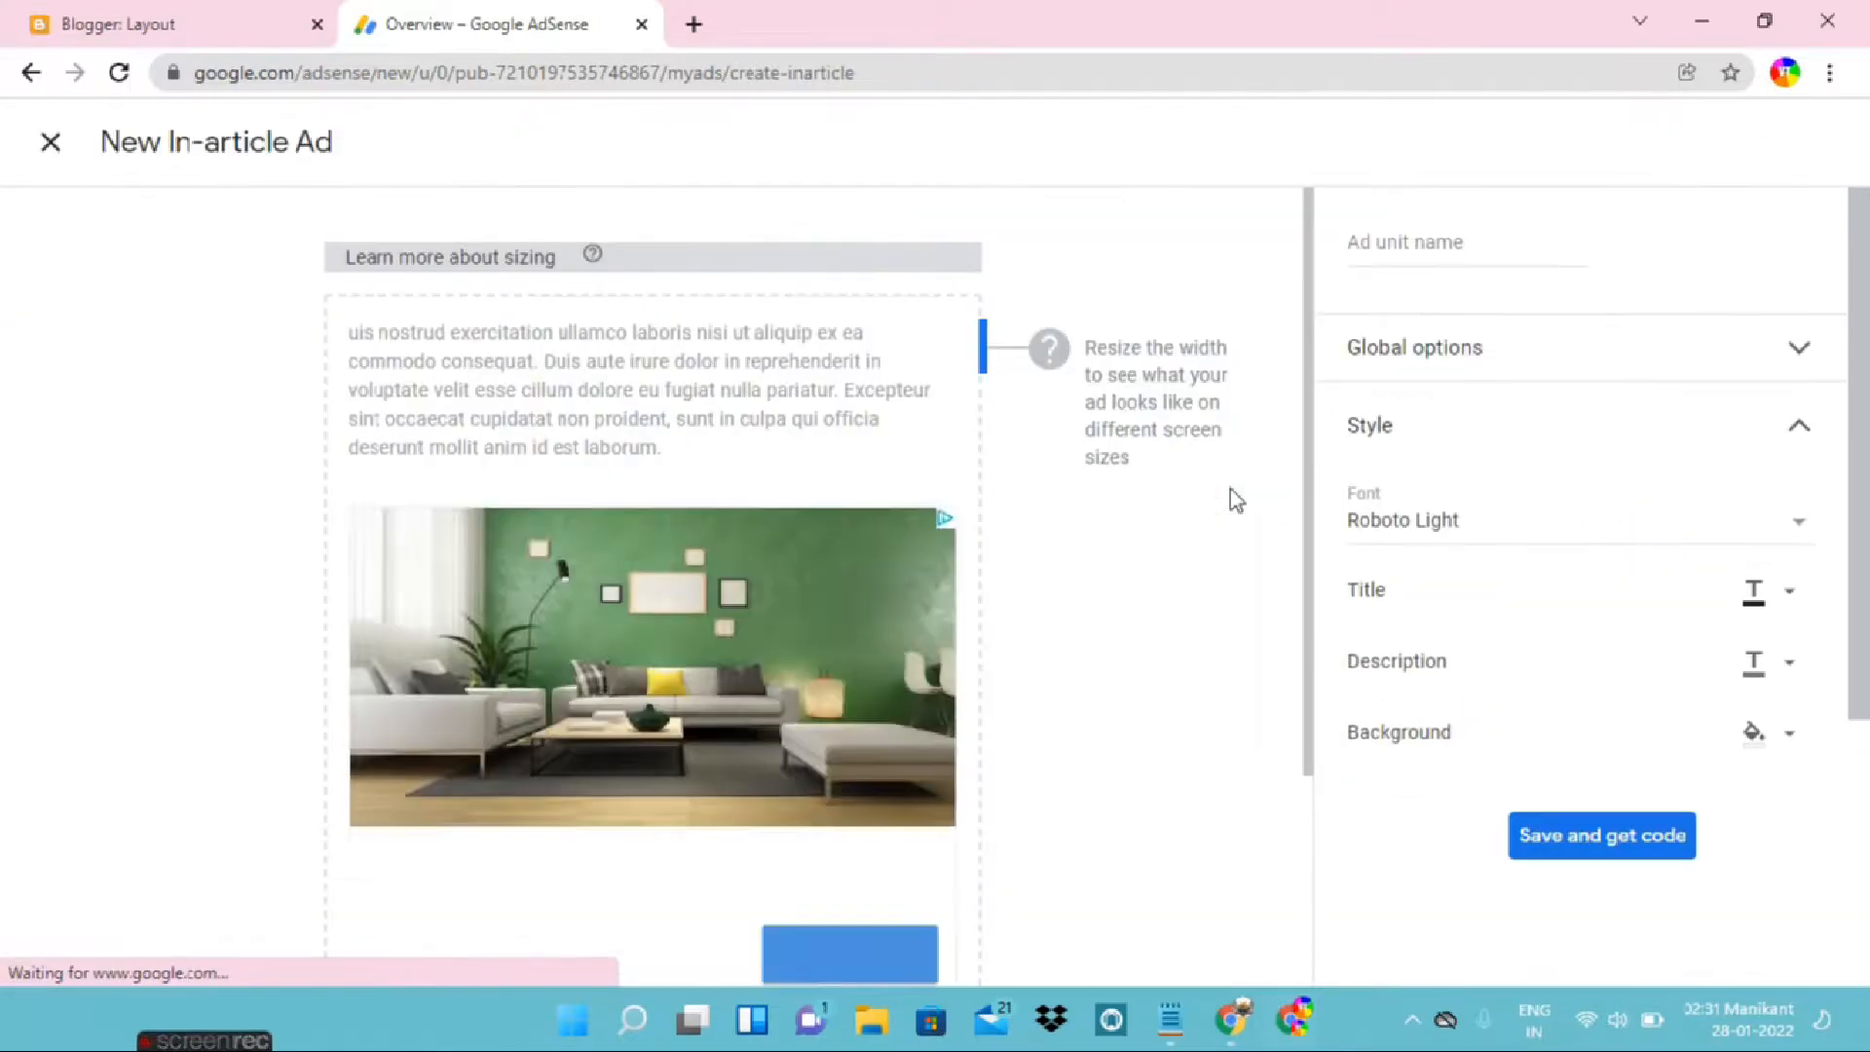
{"action": "left_click", "coordinate": [1400, 242]}
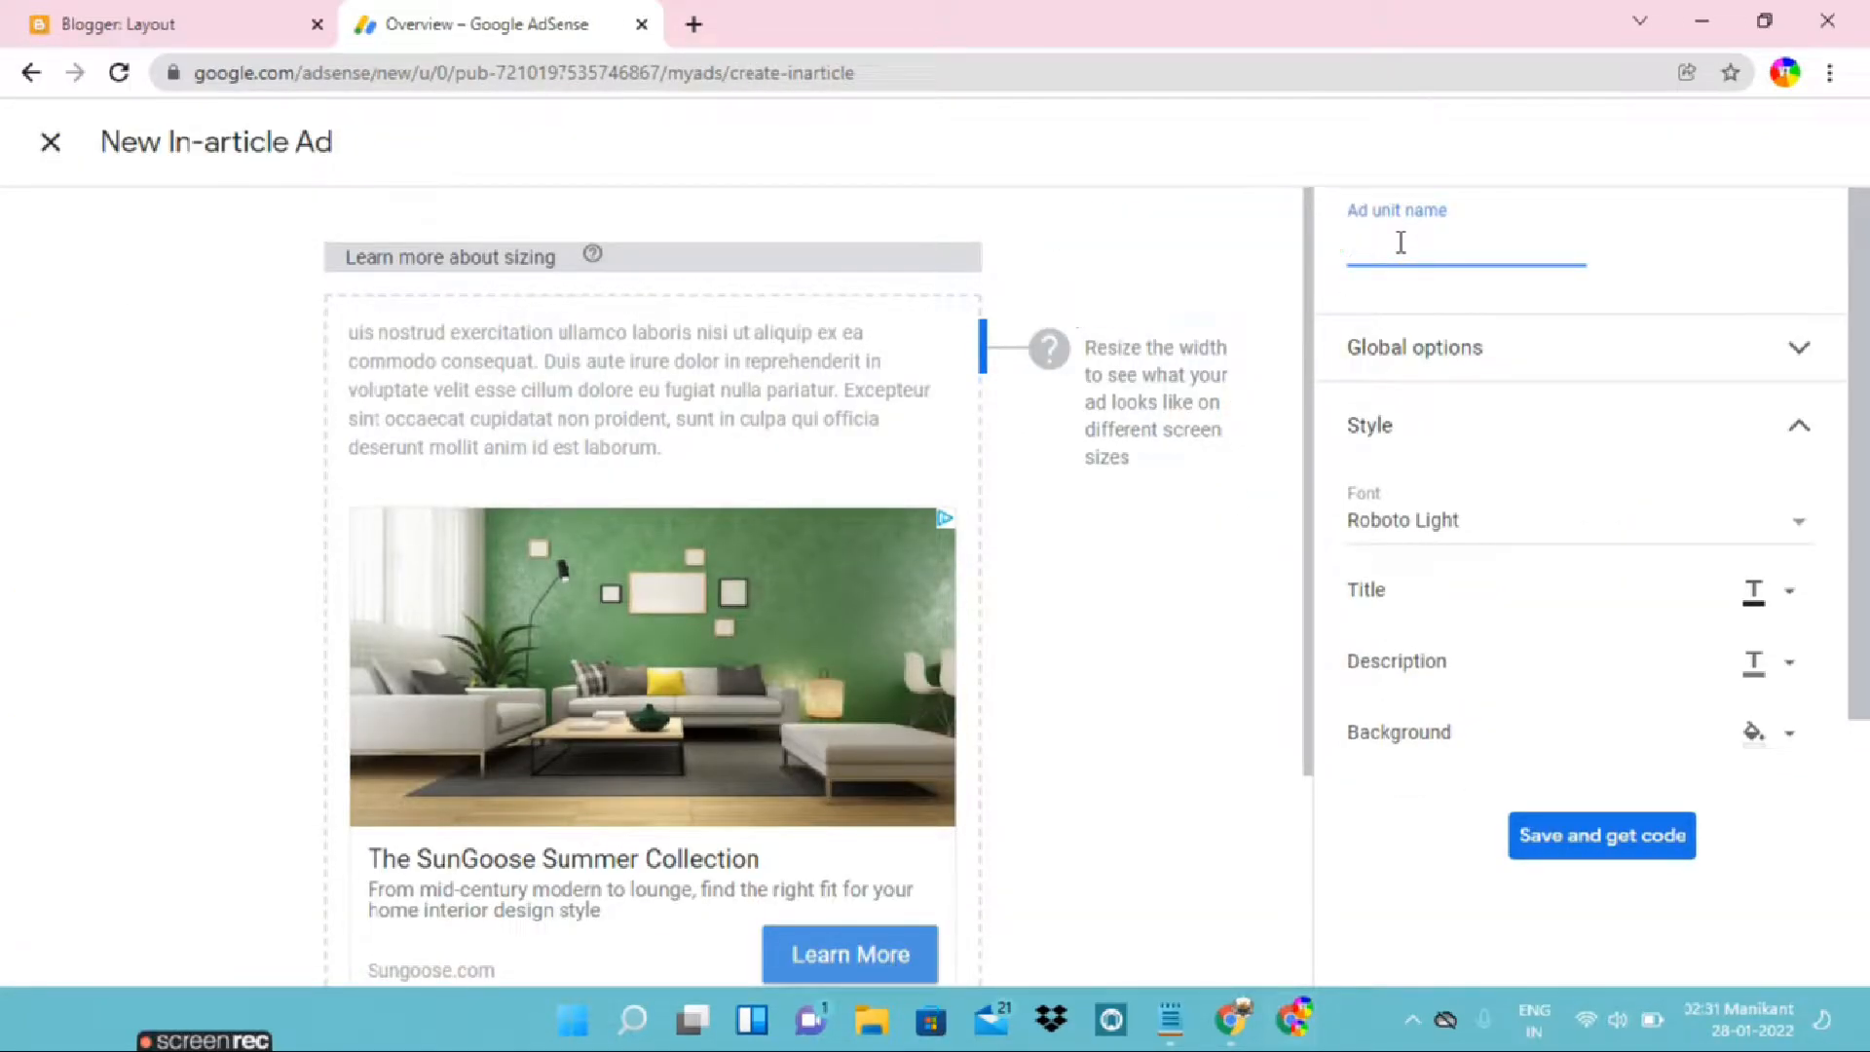
{"action": "scroll", "coordinate": [1400, 246], "scroll_direction": "down", "scroll_amount": 1}
{"action": "scroll", "coordinate": [1398, 390], "scroll_direction": "up", "scroll_amount": 1}
{"action": "left_click", "coordinate": [49, 142]}
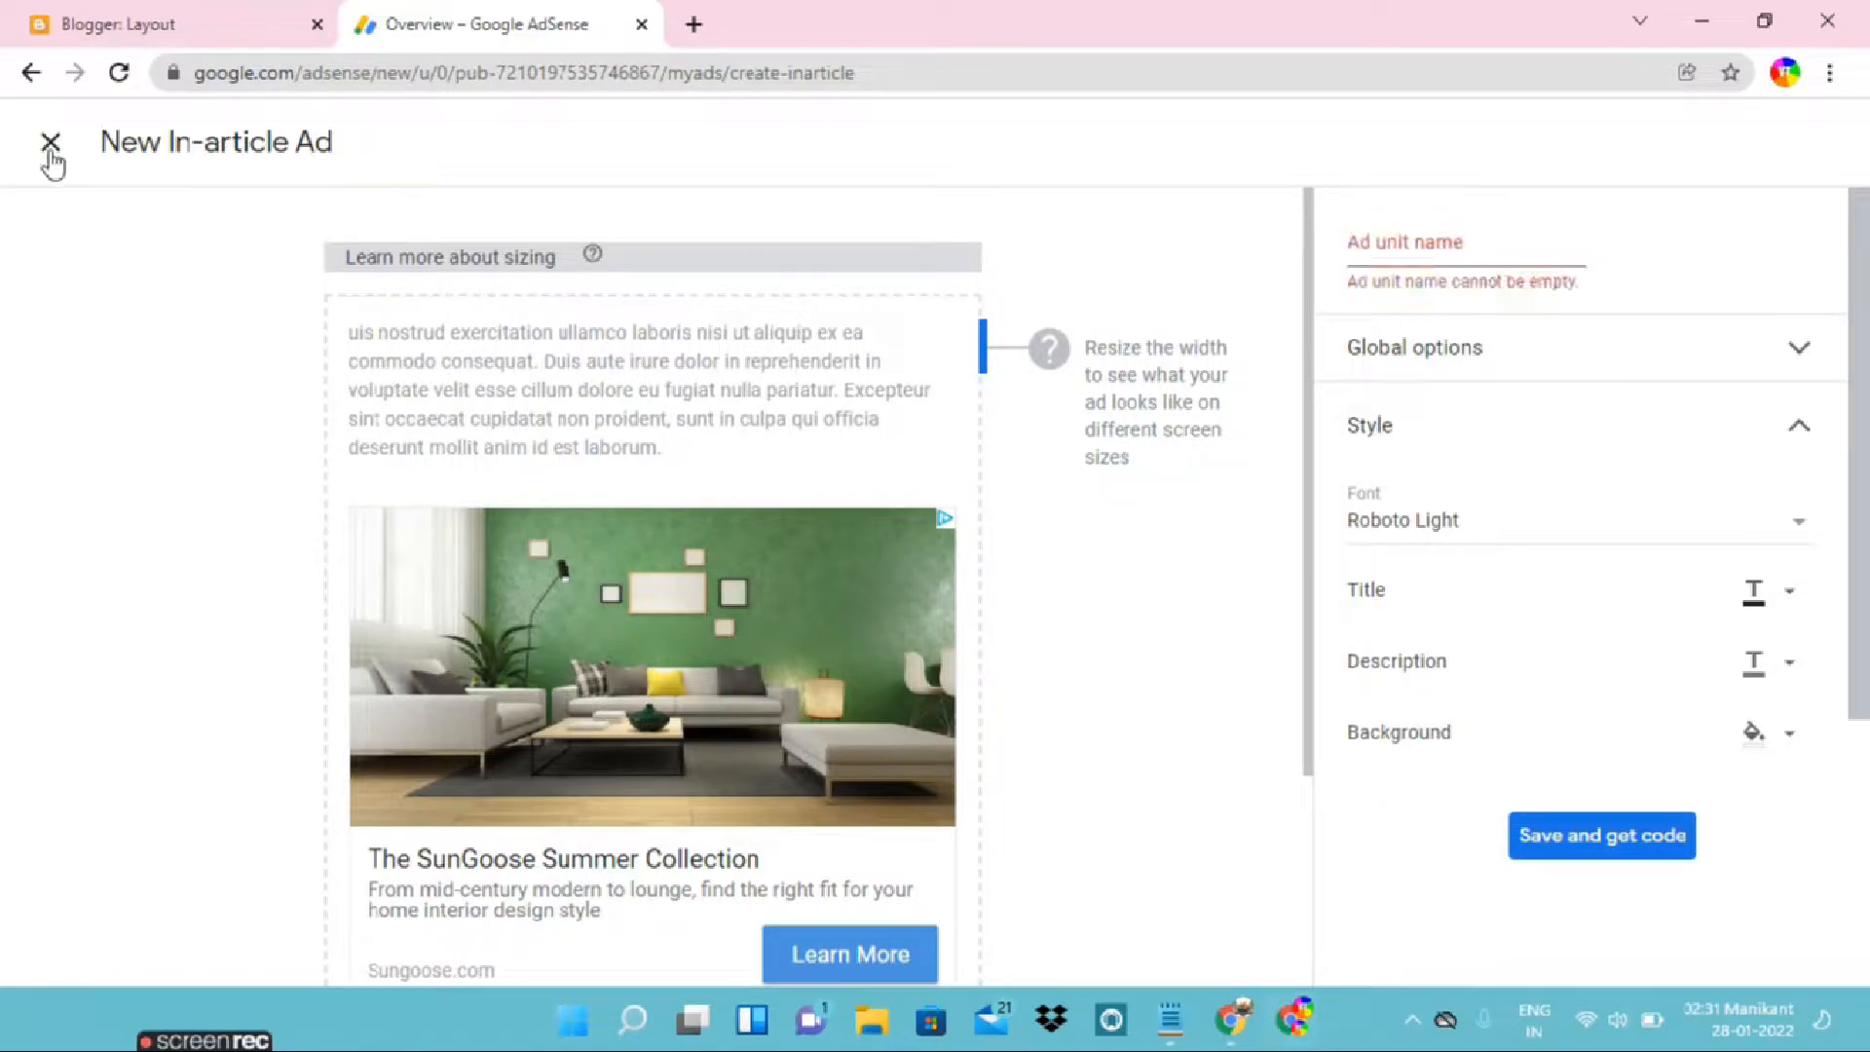
Examine the code snippet of the existing In-article ad unit "article ad 808" and return to the ad unit overview
{"action": "scroll", "coordinate": [746, 614], "scroll_direction": "down", "scroll_amount": 5}
{"action": "scroll", "coordinate": [702, 643], "scroll_direction": "up", "scroll_amount": 3}
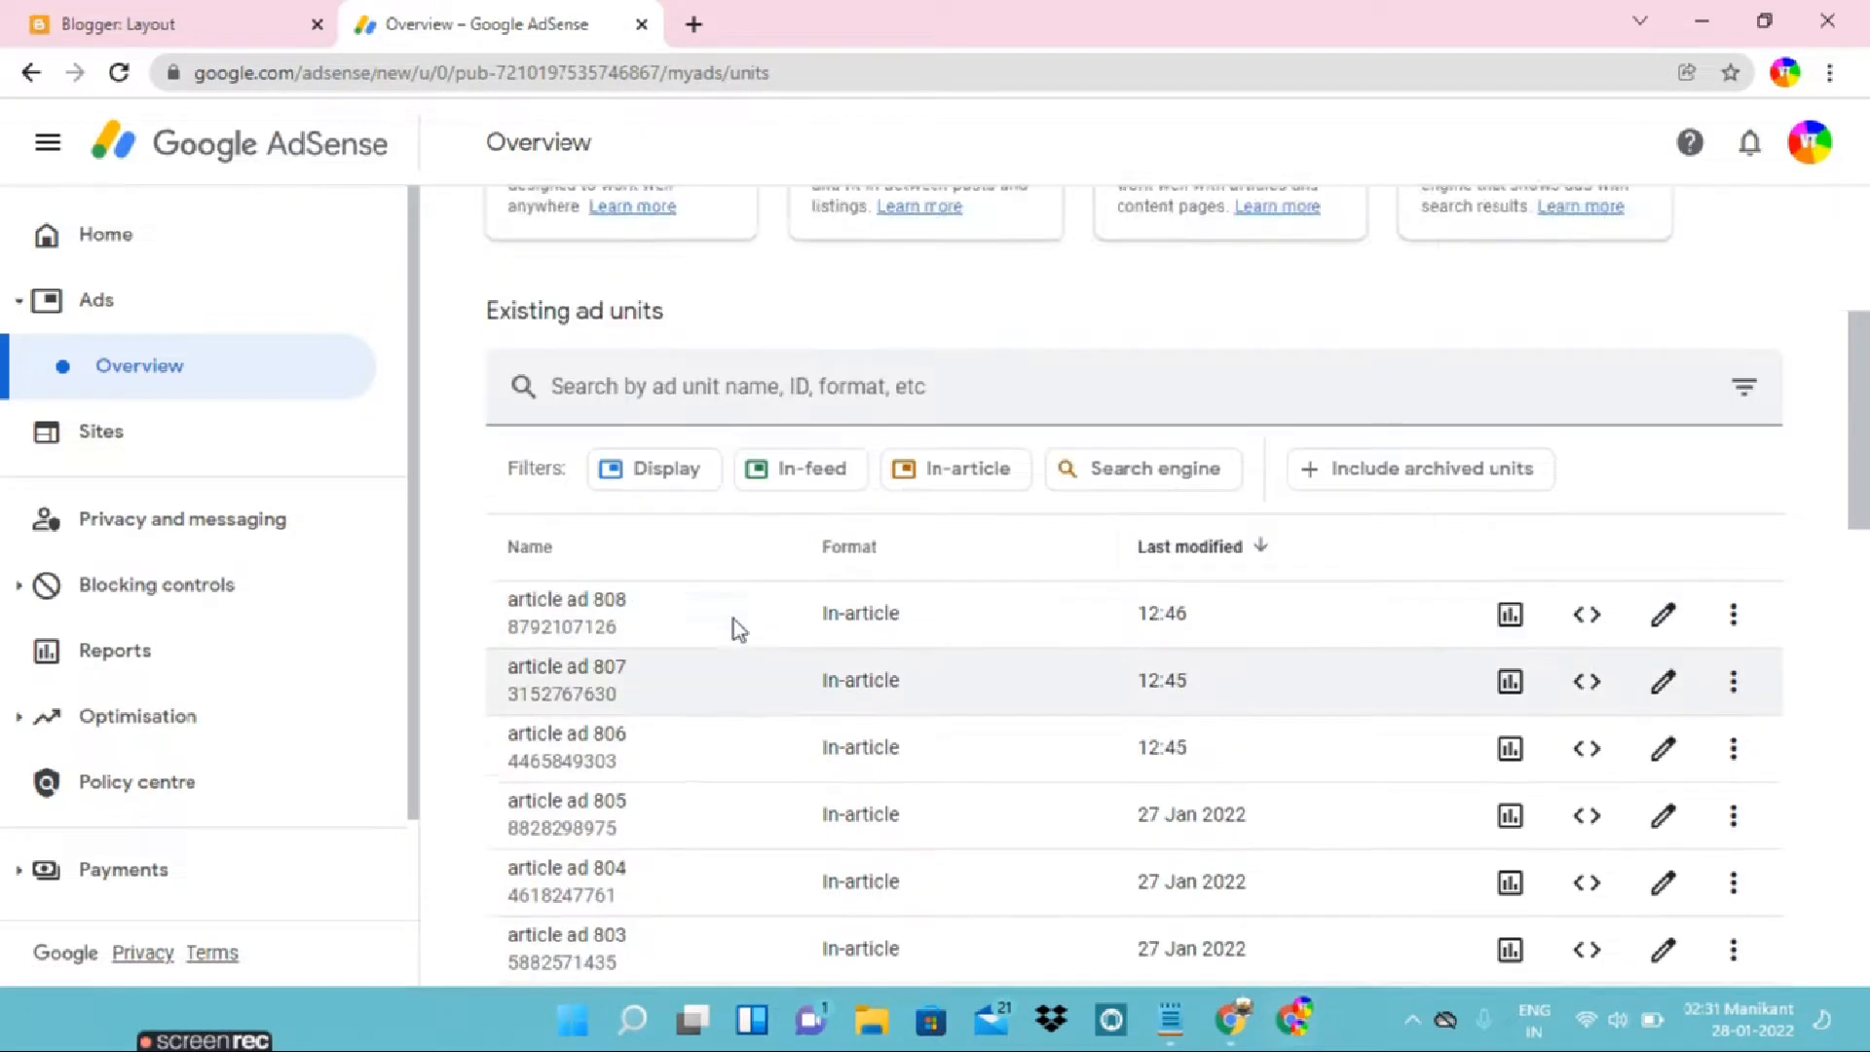
{"action": "left_click", "coordinate": [1588, 821]}
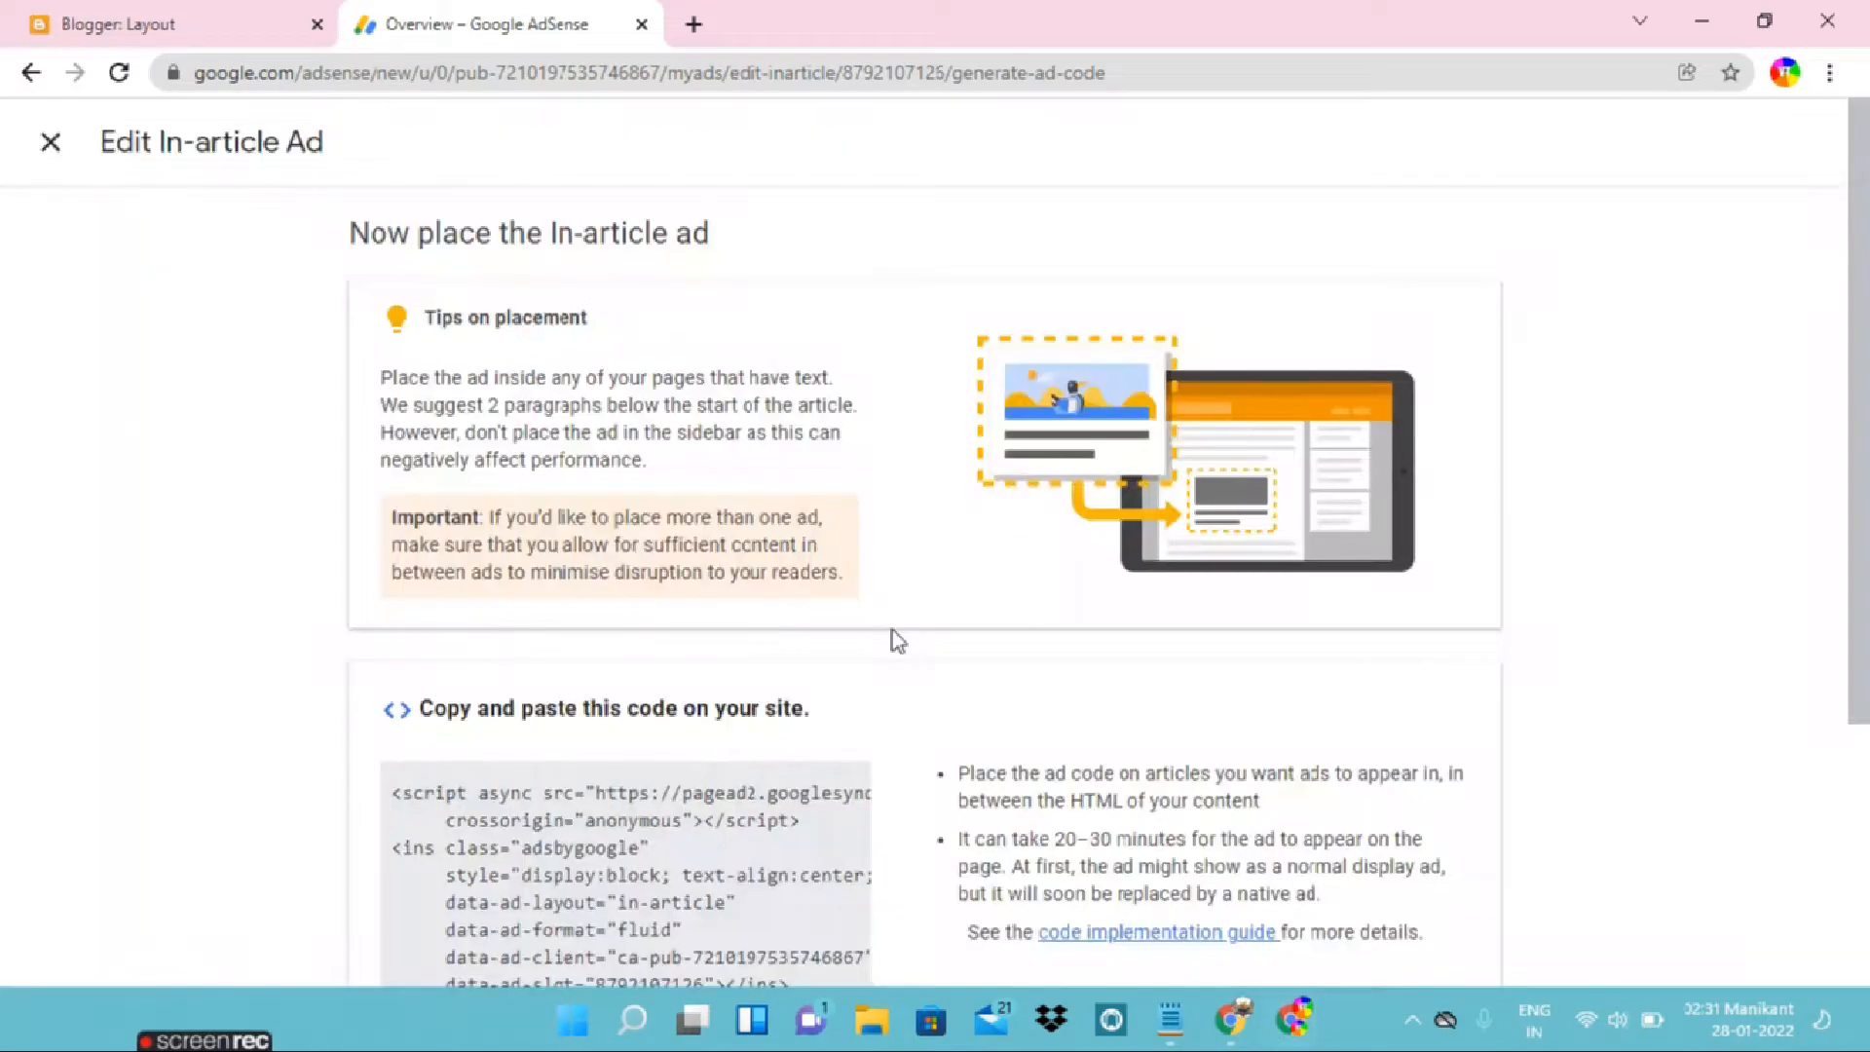
{"action": "scroll", "coordinate": [814, 668], "scroll_direction": "down", "scroll_amount": 3}
{"action": "scroll", "coordinate": [740, 678], "scroll_direction": "up", "scroll_amount": 3}
{"action": "scroll", "coordinate": [734, 692], "scroll_direction": "down", "scroll_amount": 4}
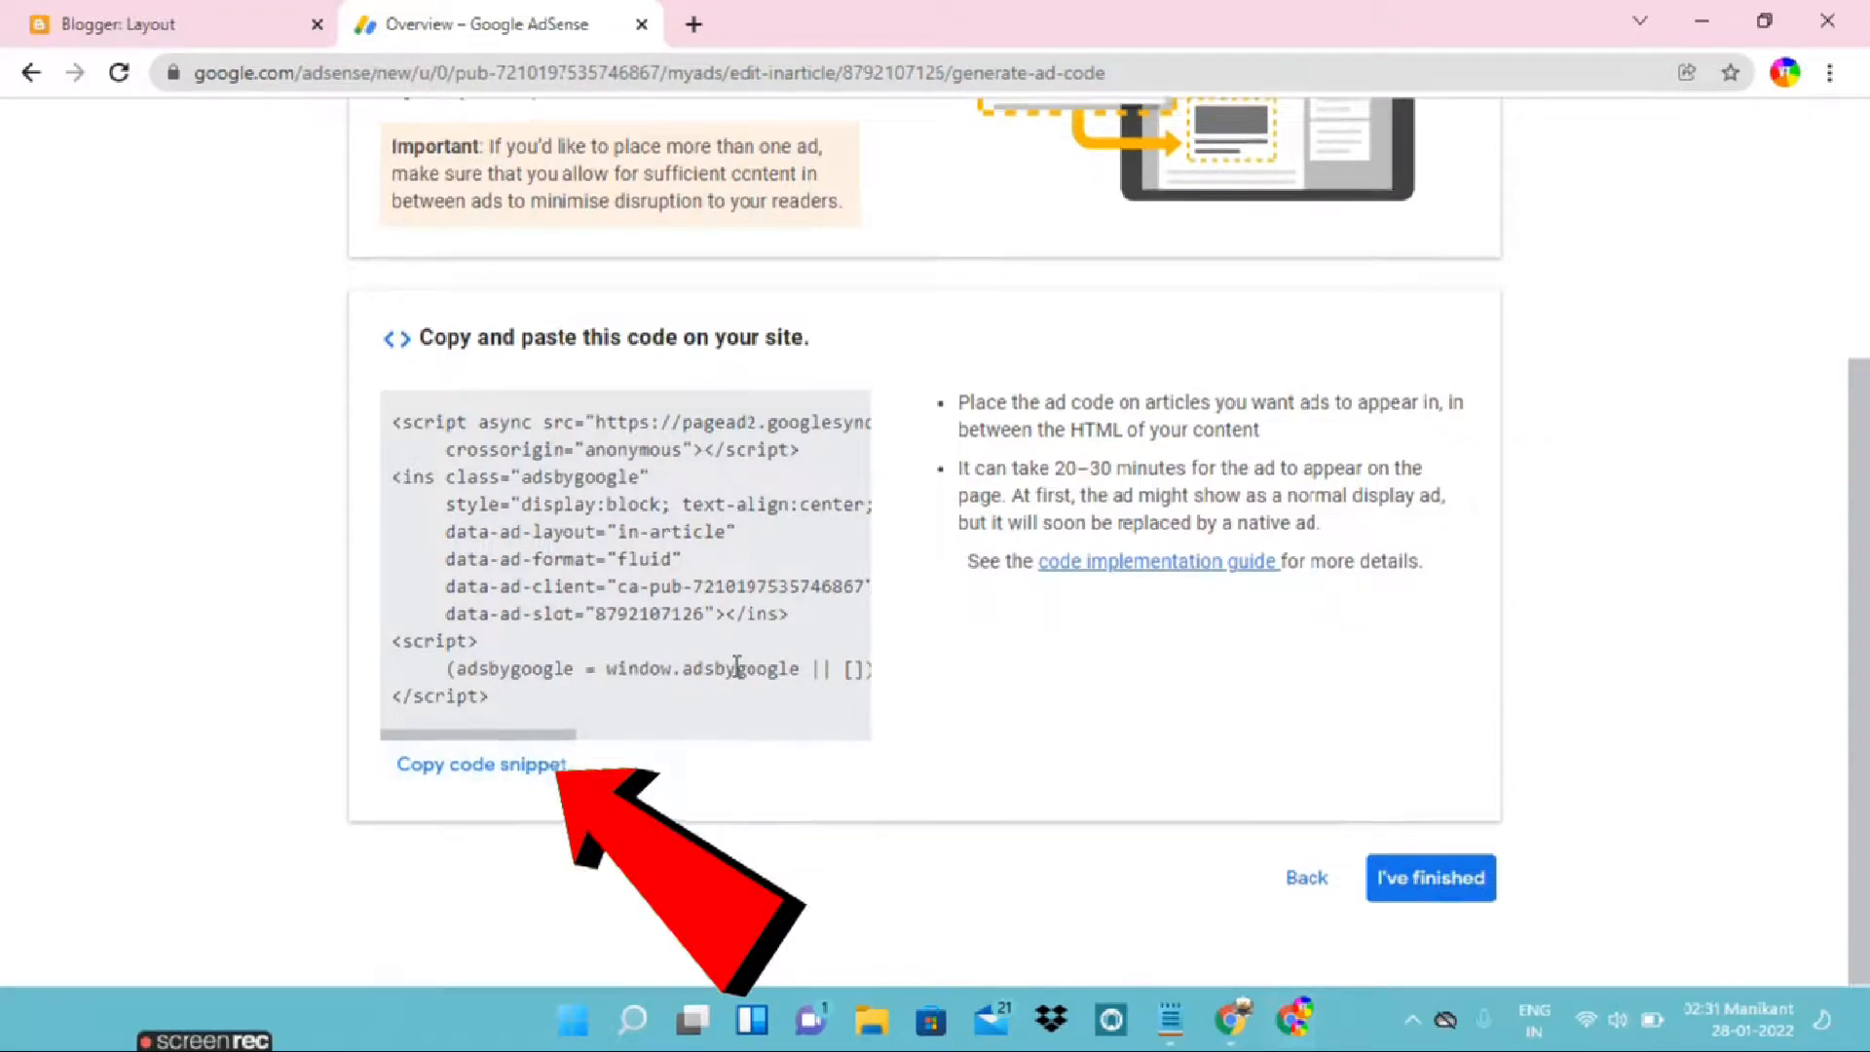
{"action": "scroll", "coordinate": [736, 668], "scroll_direction": "up", "scroll_amount": 4}
{"action": "left_click", "coordinate": [50, 143]}
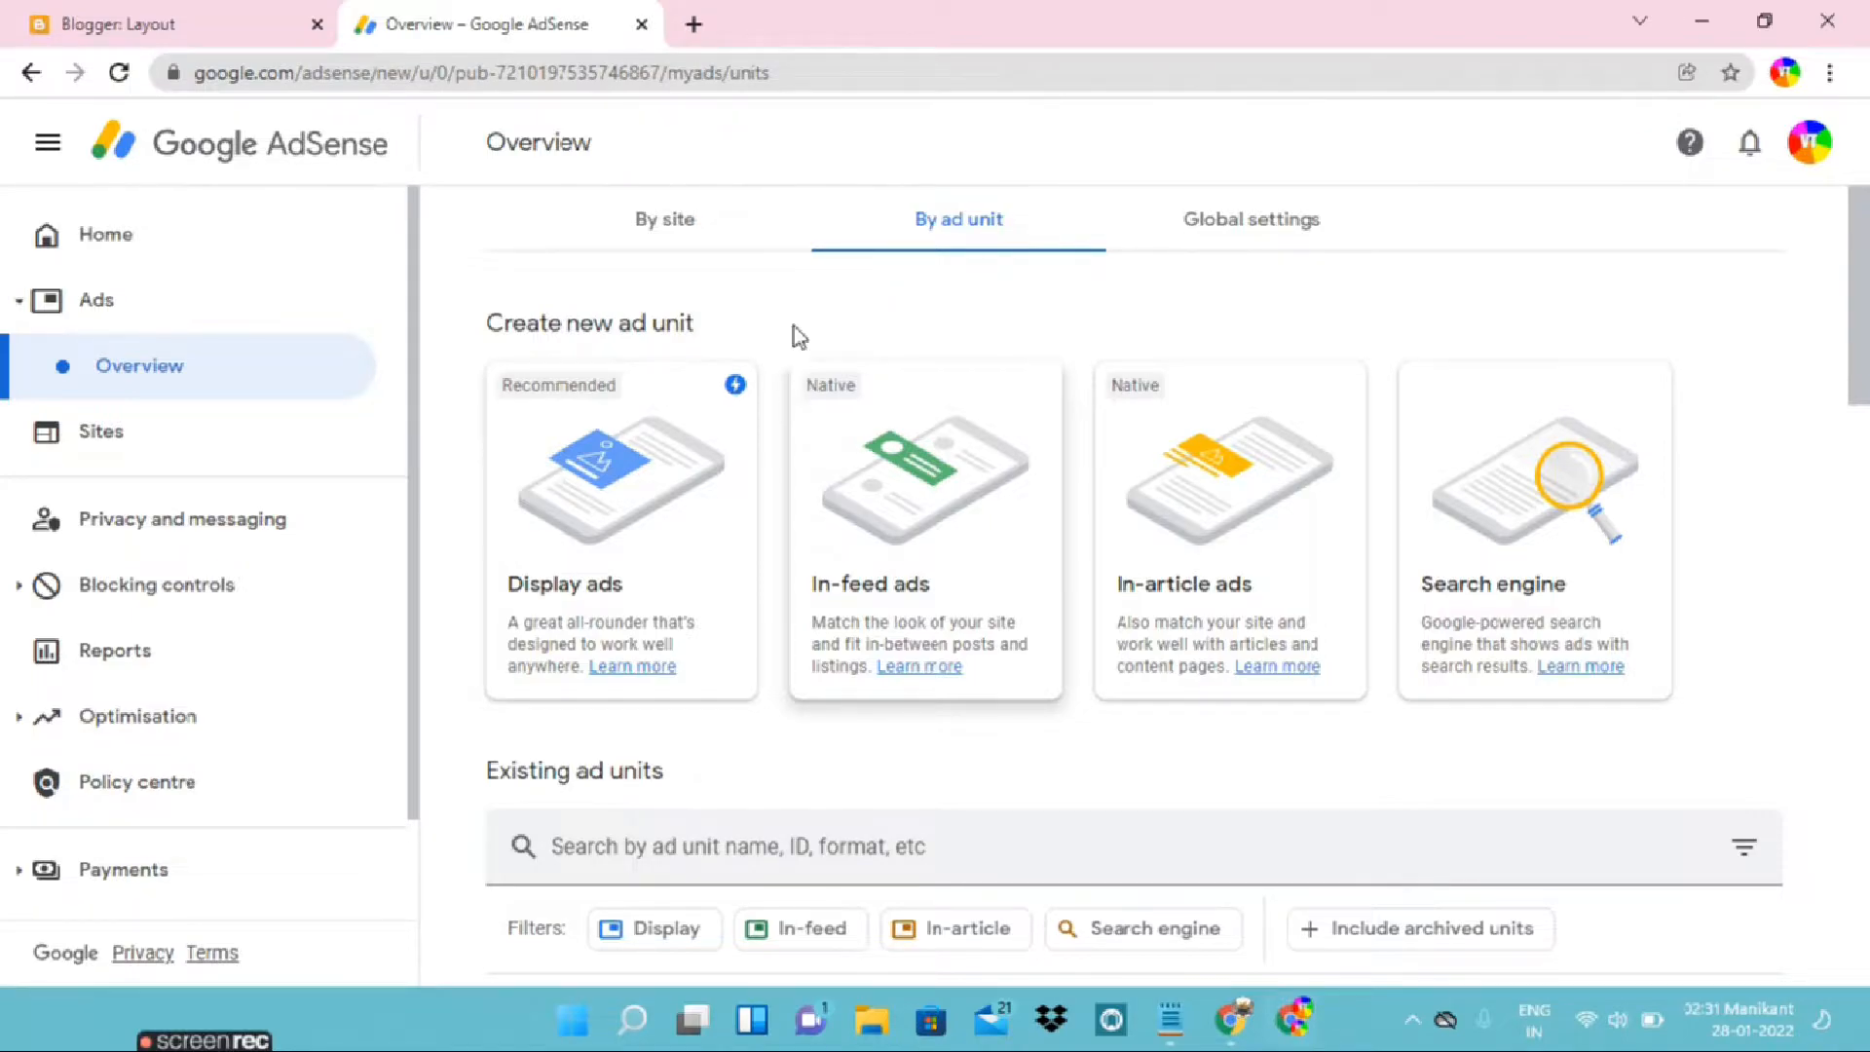
Return to the Blogger layout, cancel the open gadget dialog and reopen the Top Post Ad gadget under Inside Post Ads at its Content
{"action": "left_click", "coordinate": [44, 9]}
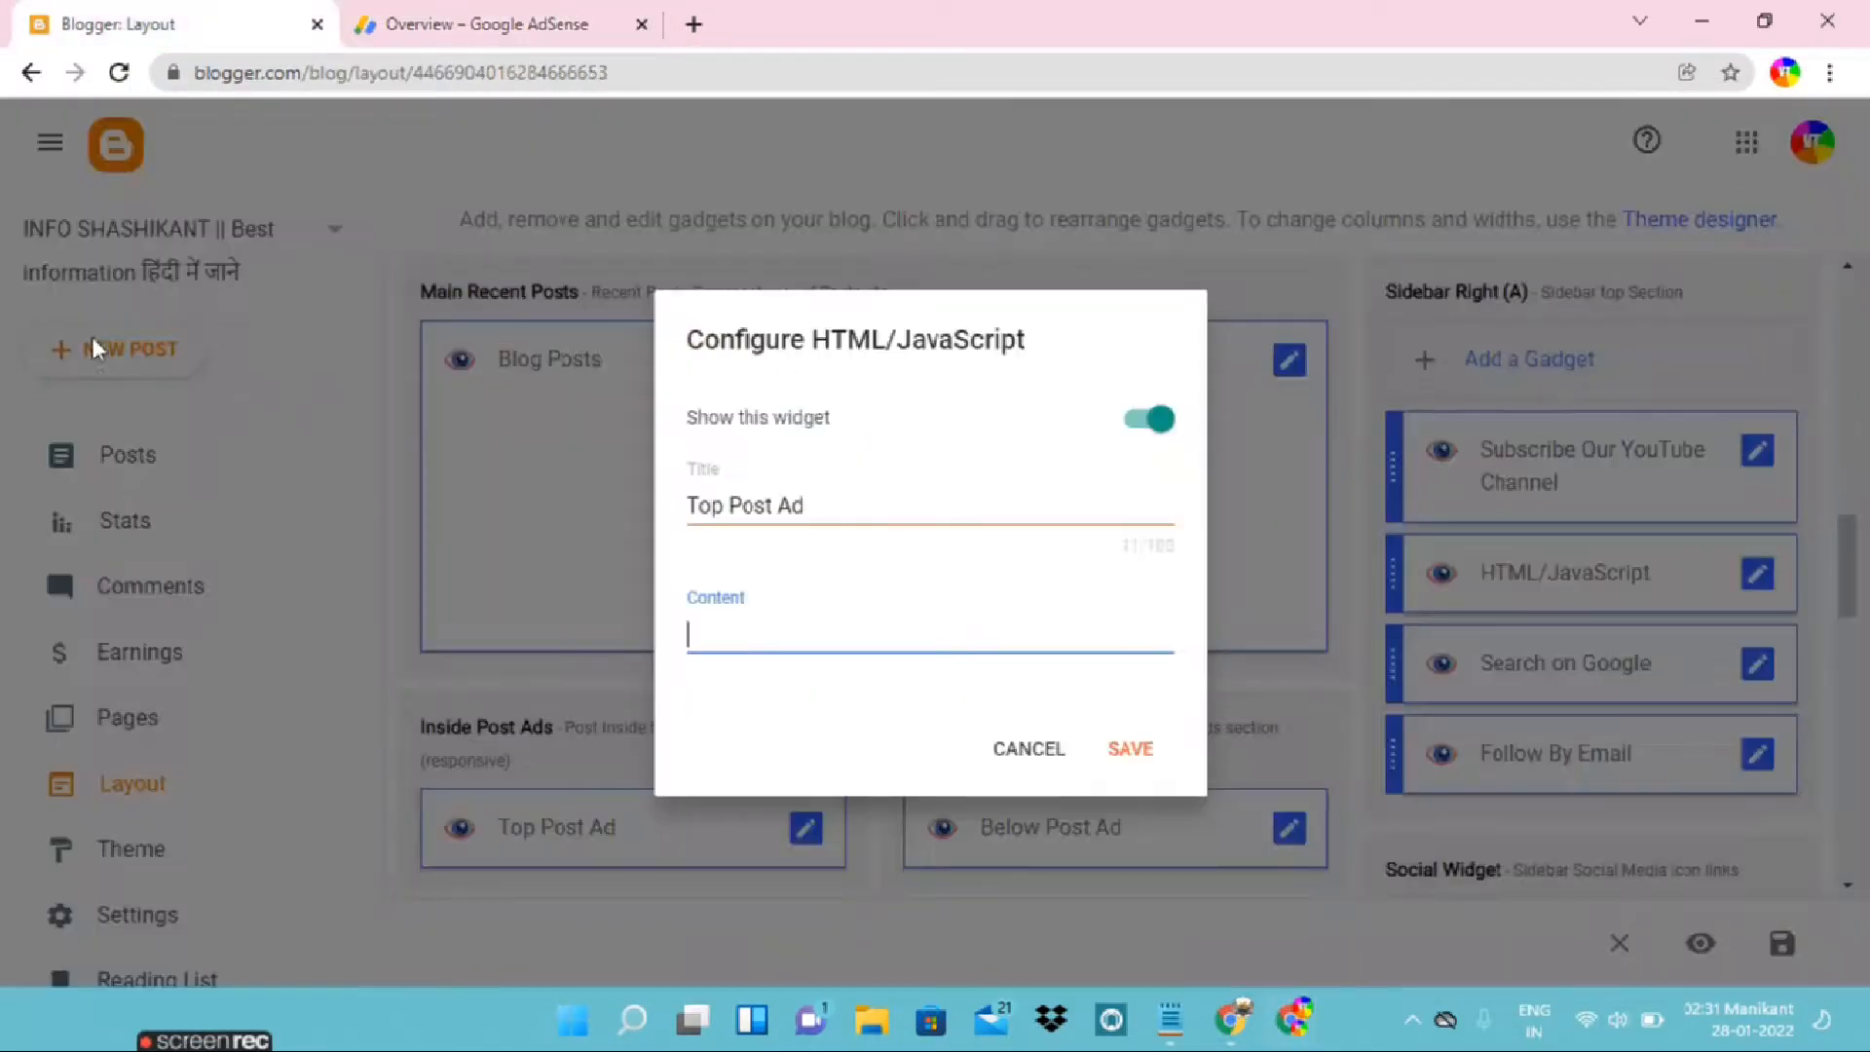
{"action": "left_click", "coordinate": [1014, 750]}
{"action": "scroll", "coordinate": [877, 721], "scroll_direction": "down", "scroll_amount": 1}
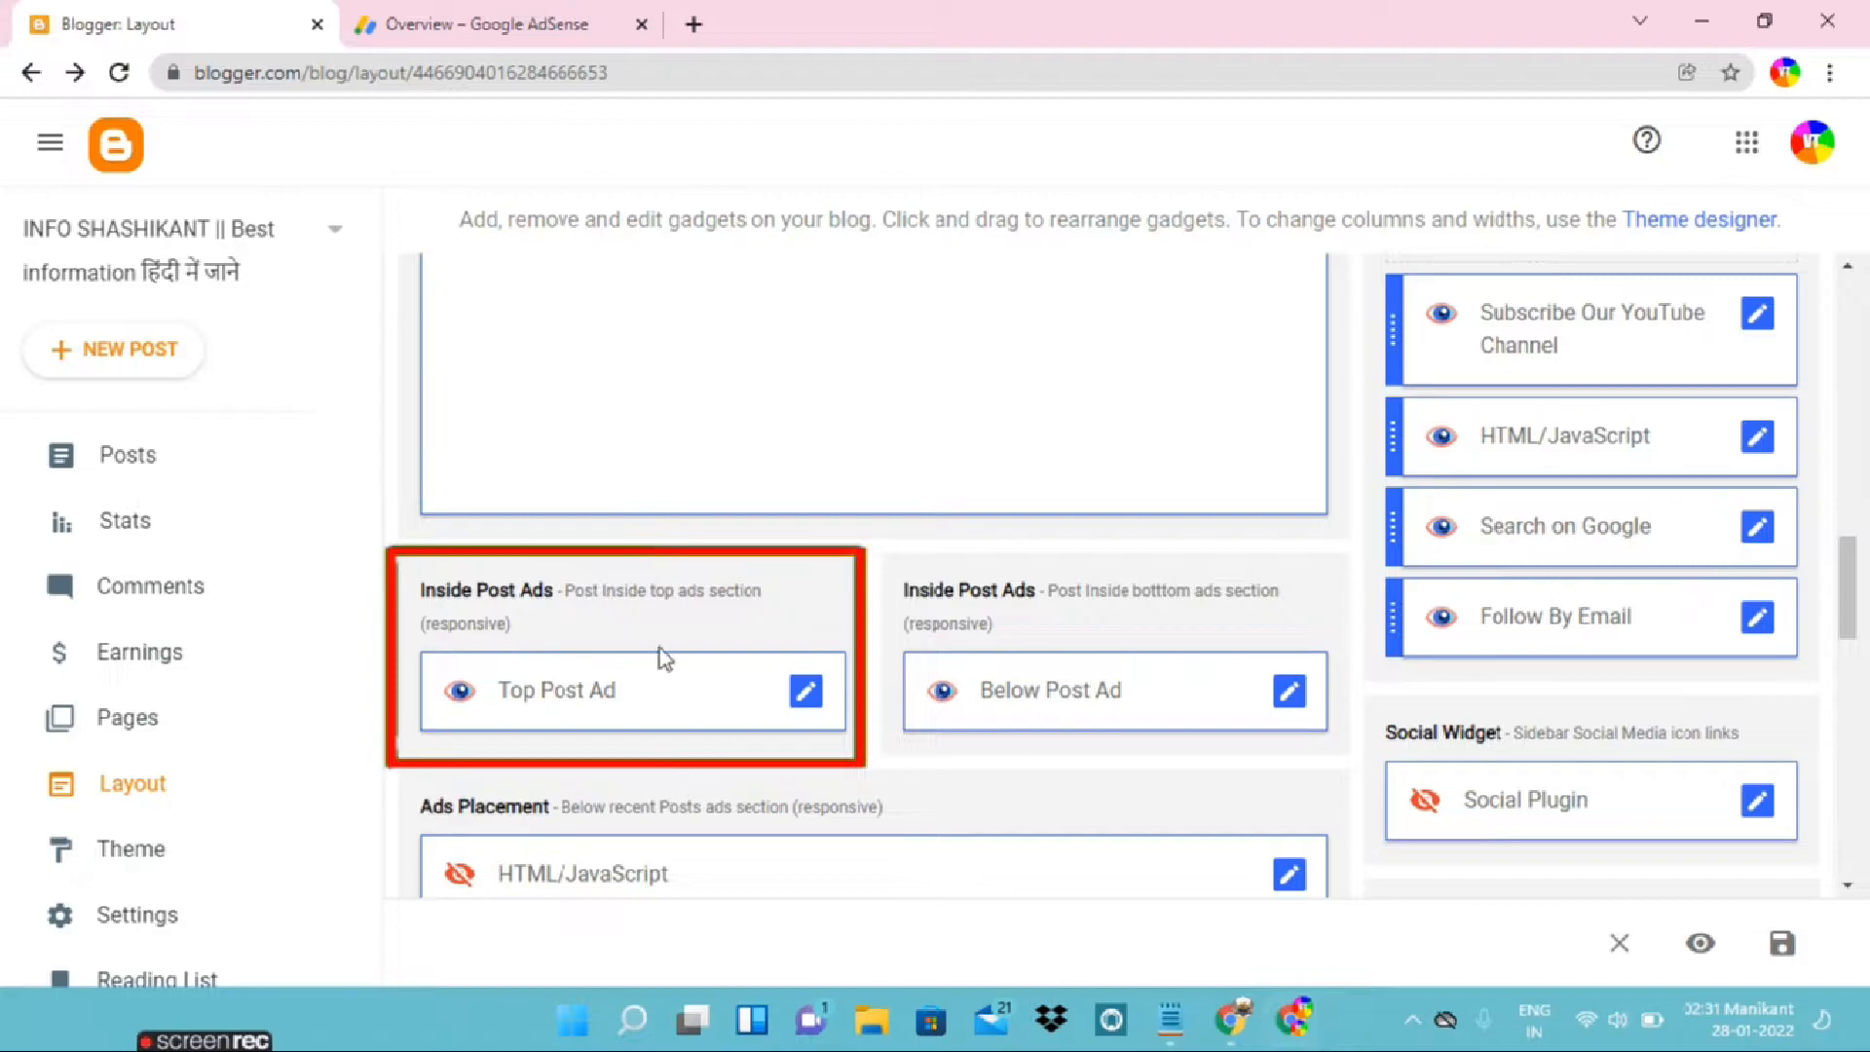
{"action": "left_click", "coordinate": [807, 693]}
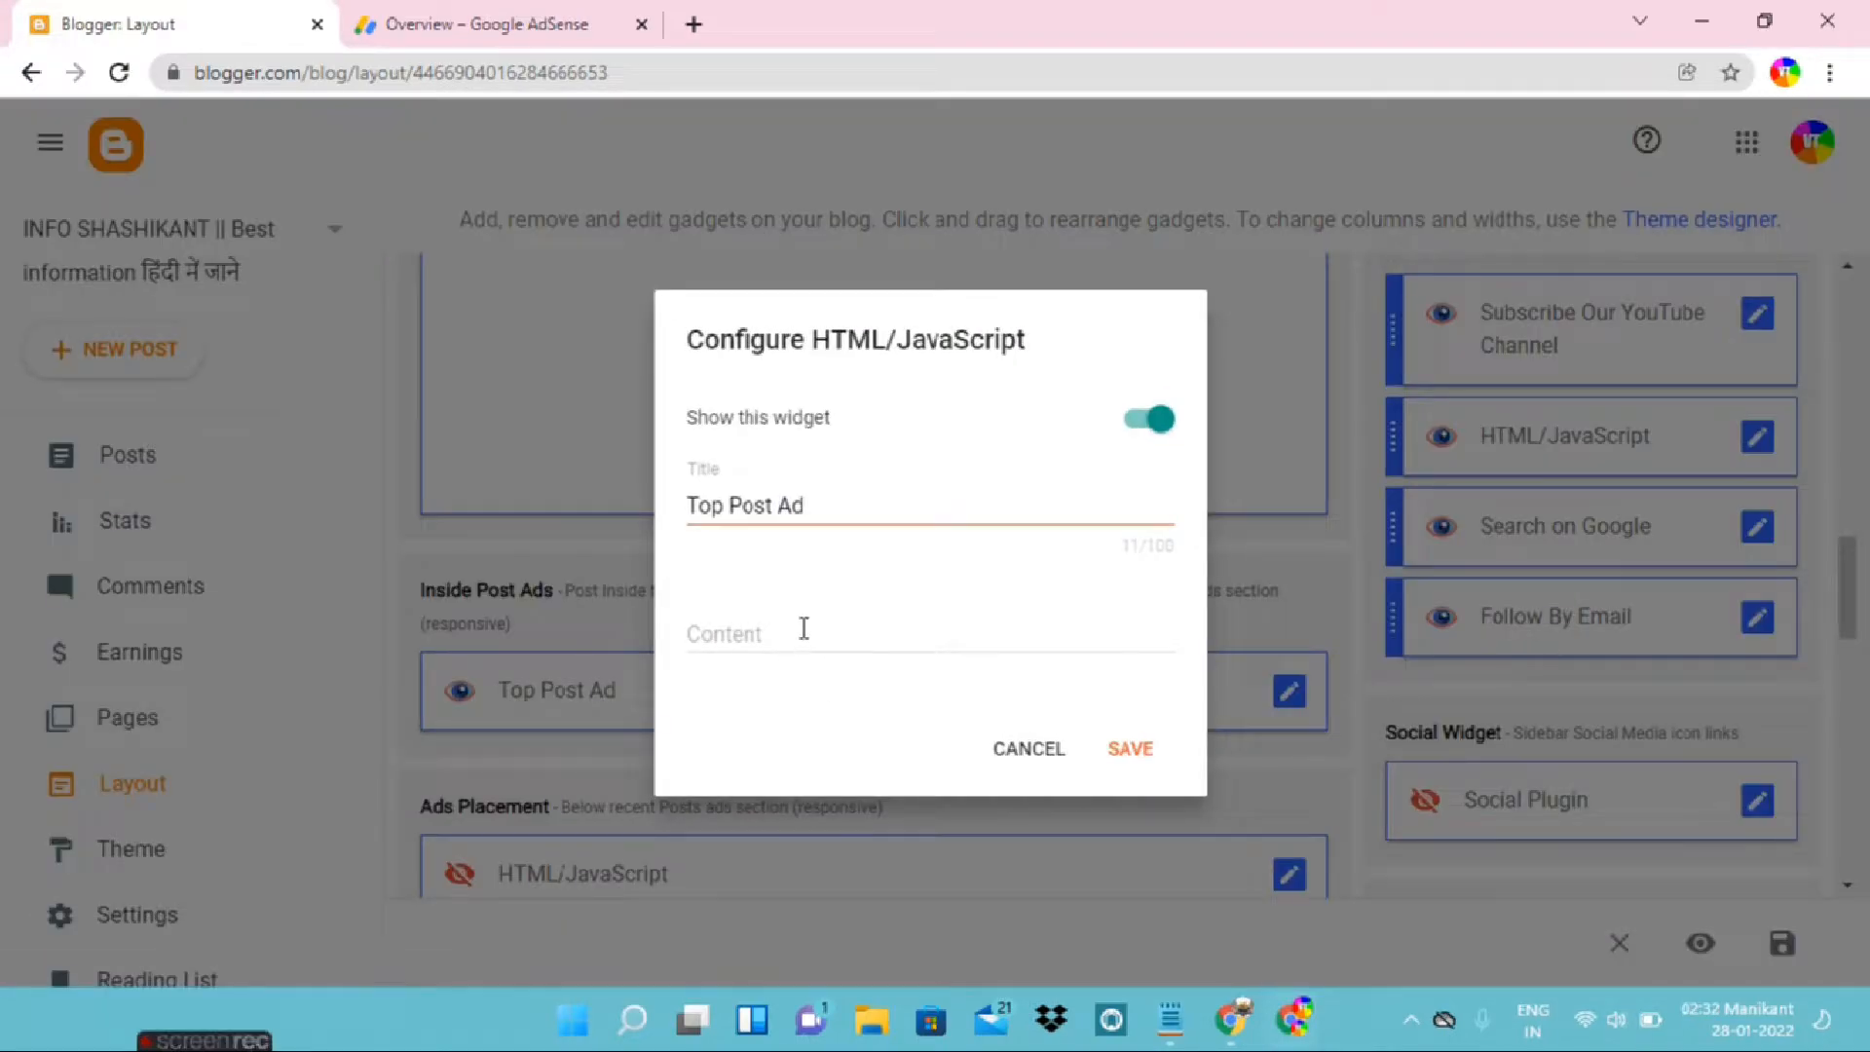
{"action": "left_click", "coordinate": [804, 628]}
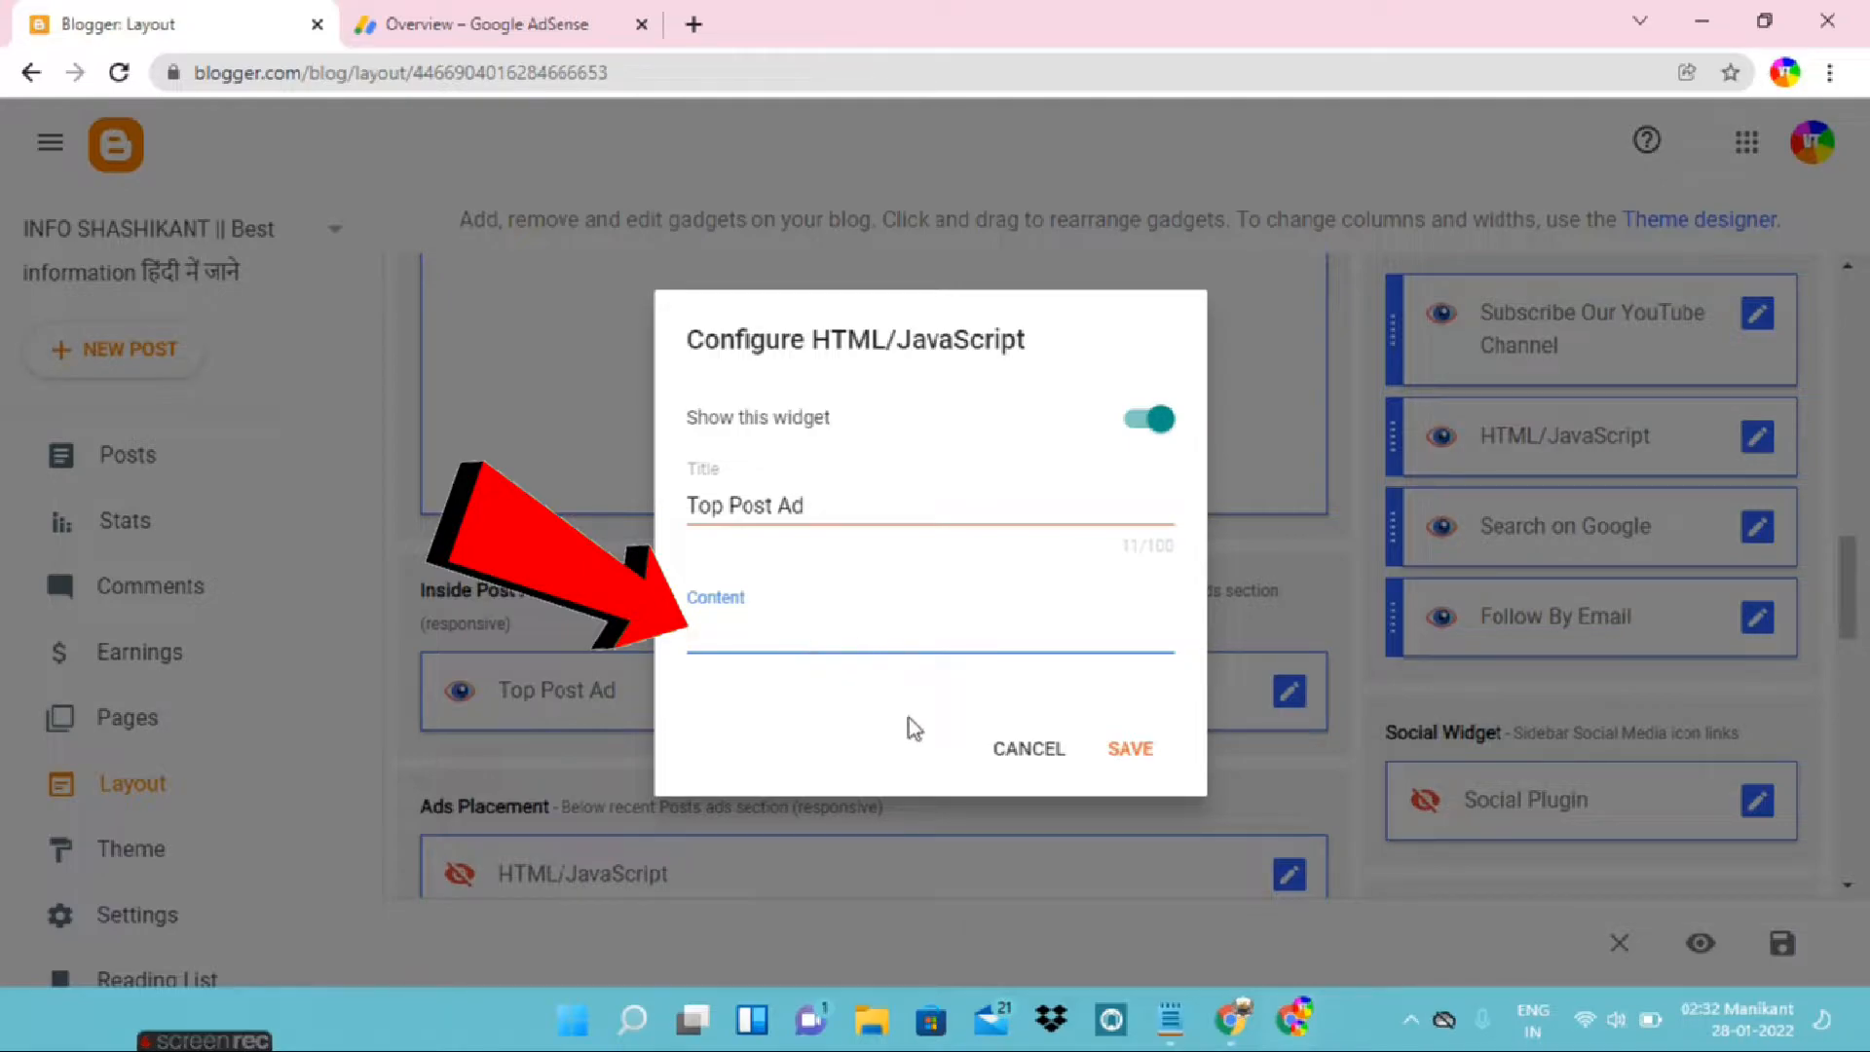
Switch to Notepad and copy the first In-article ad script from its opening script tag to the closing one
{"action": "left_click", "coordinate": [1171, 1019]}
{"action": "scroll", "coordinate": [850, 682], "scroll_direction": "up", "scroll_amount": 1}
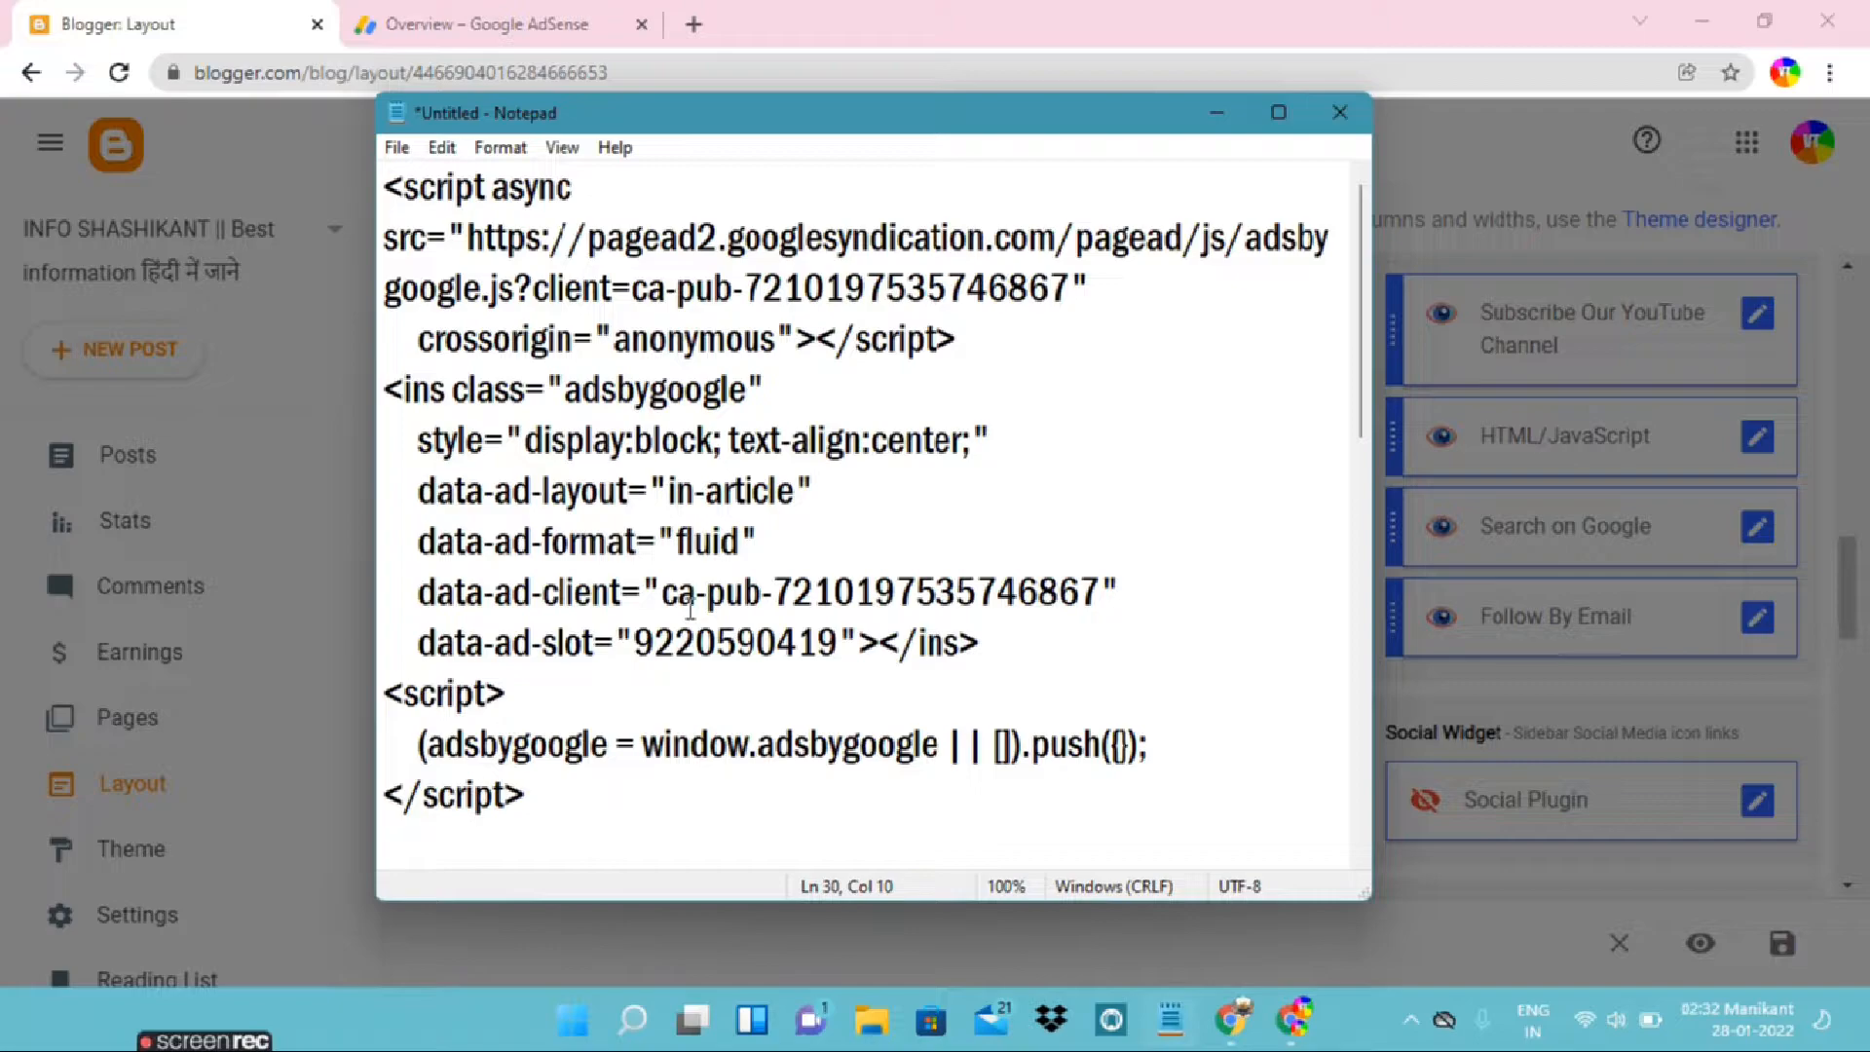
{"action": "left_click_drag", "start_coordinate": [581, 802], "coordinate": [318, 175]}
{"action": "key", "text": "ctrl+c"}
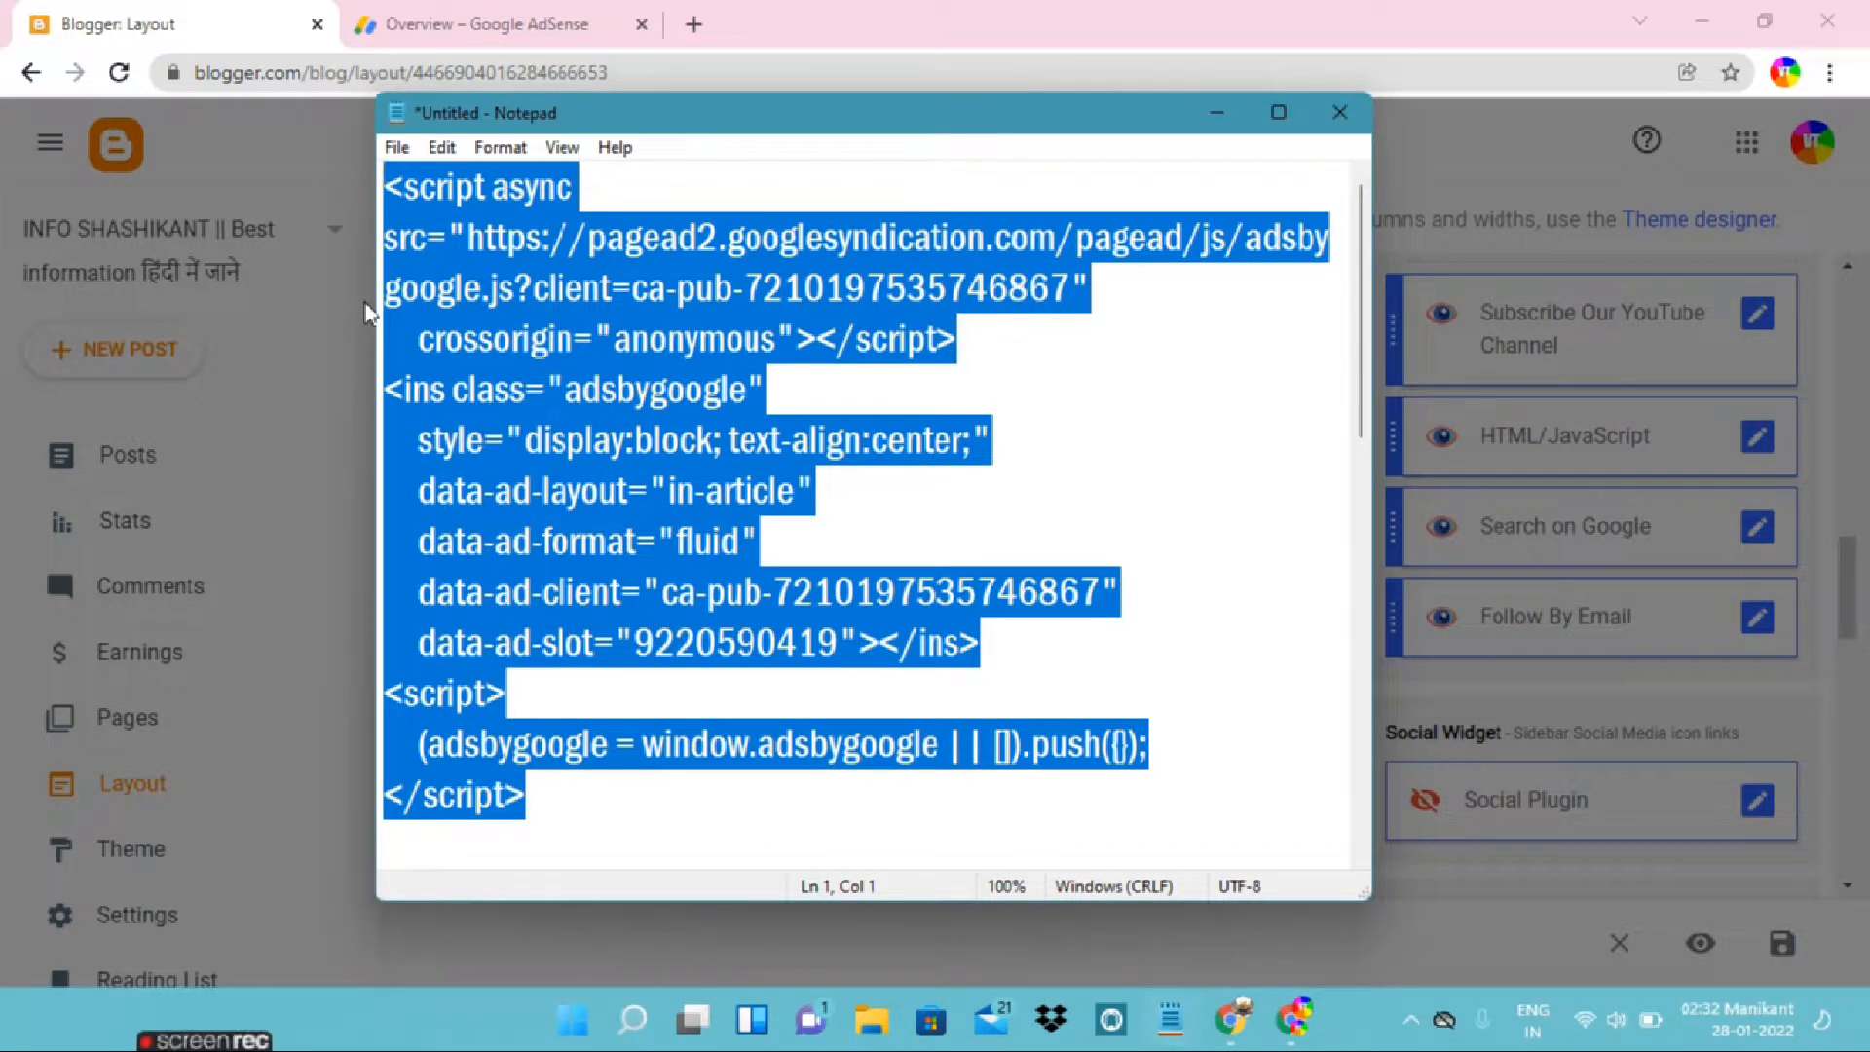
{"action": "left_click", "coordinate": [372, 393]}
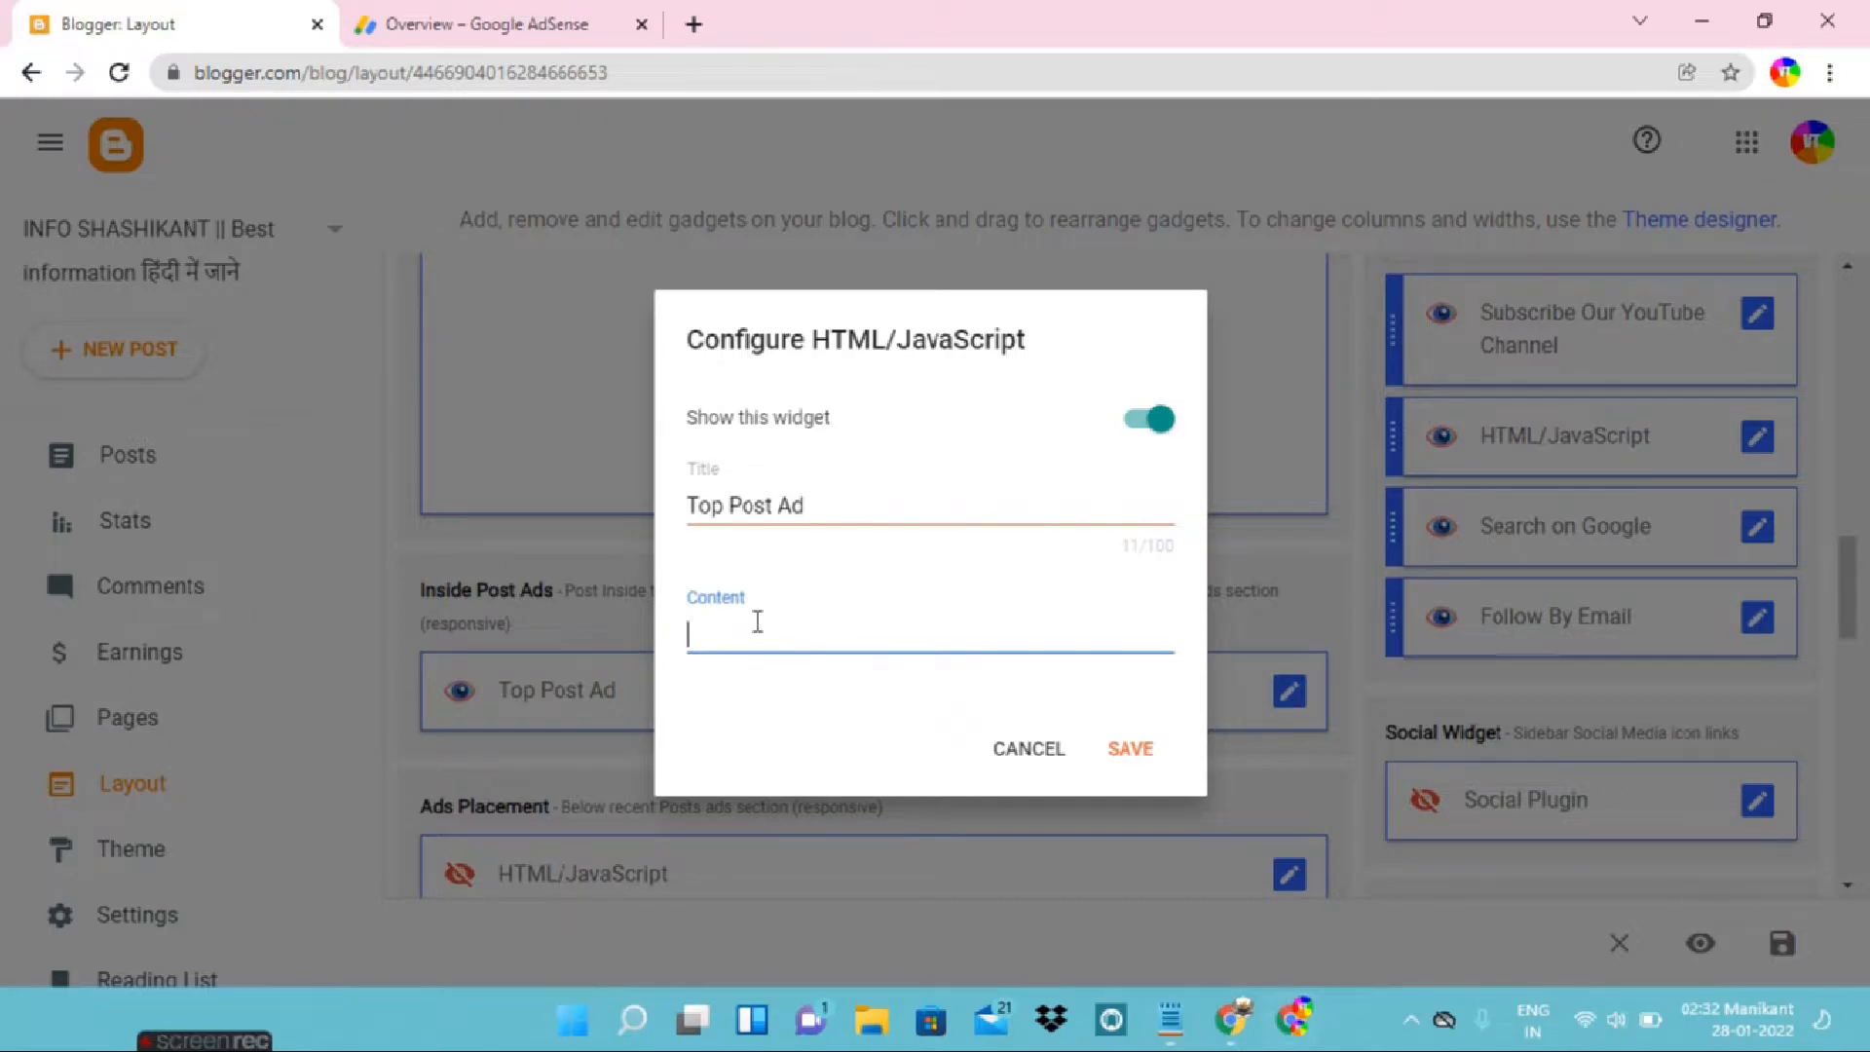
Paste the copied ad script as the Top Post Ad gadget's content, keep the widget shown and save the gadget
{"action": "key", "text": "ctrl+v"}
{"action": "scroll", "coordinate": [776, 643], "scroll_direction": "up", "scroll_amount": 3}
{"action": "scroll", "coordinate": [776, 643], "scroll_direction": "down", "scroll_amount": 3}
{"action": "scroll", "coordinate": [776, 643], "scroll_direction": "up", "scroll_amount": 3}
{"action": "left_click", "coordinate": [1138, 282]}
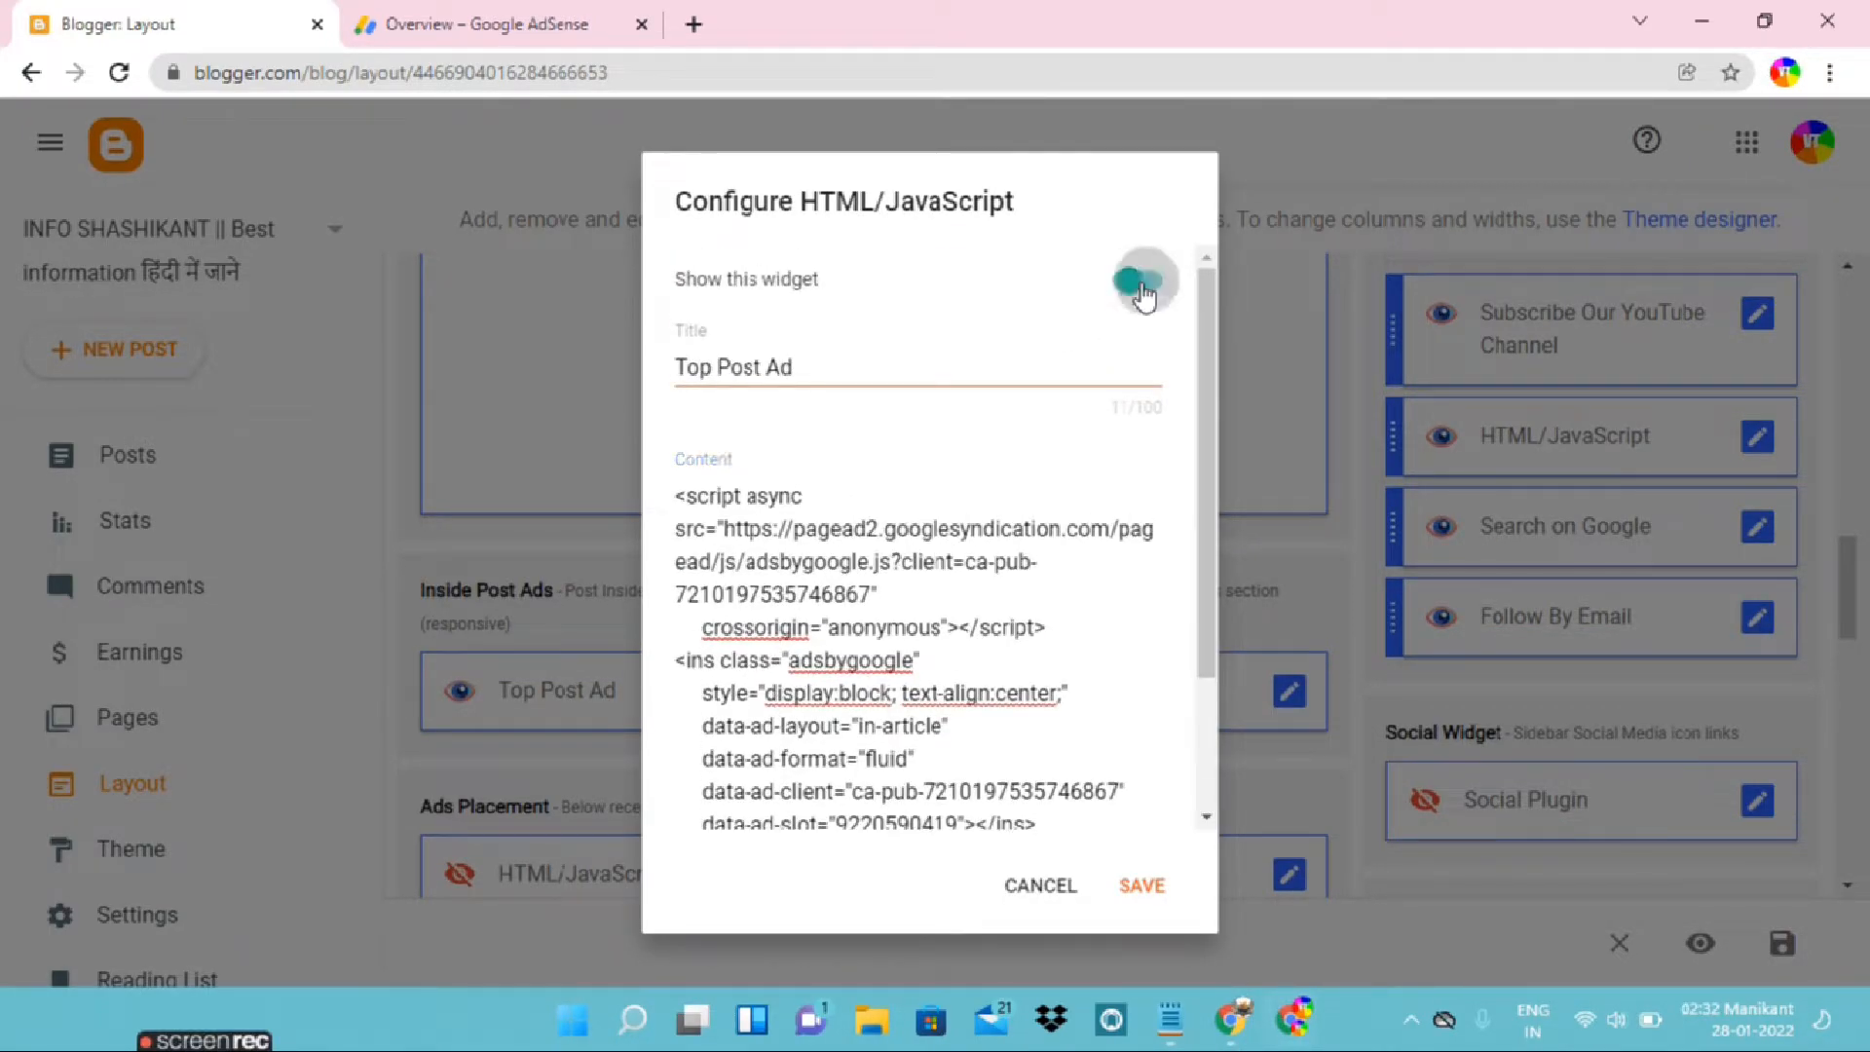
{"action": "left_click", "coordinate": [1132, 280]}
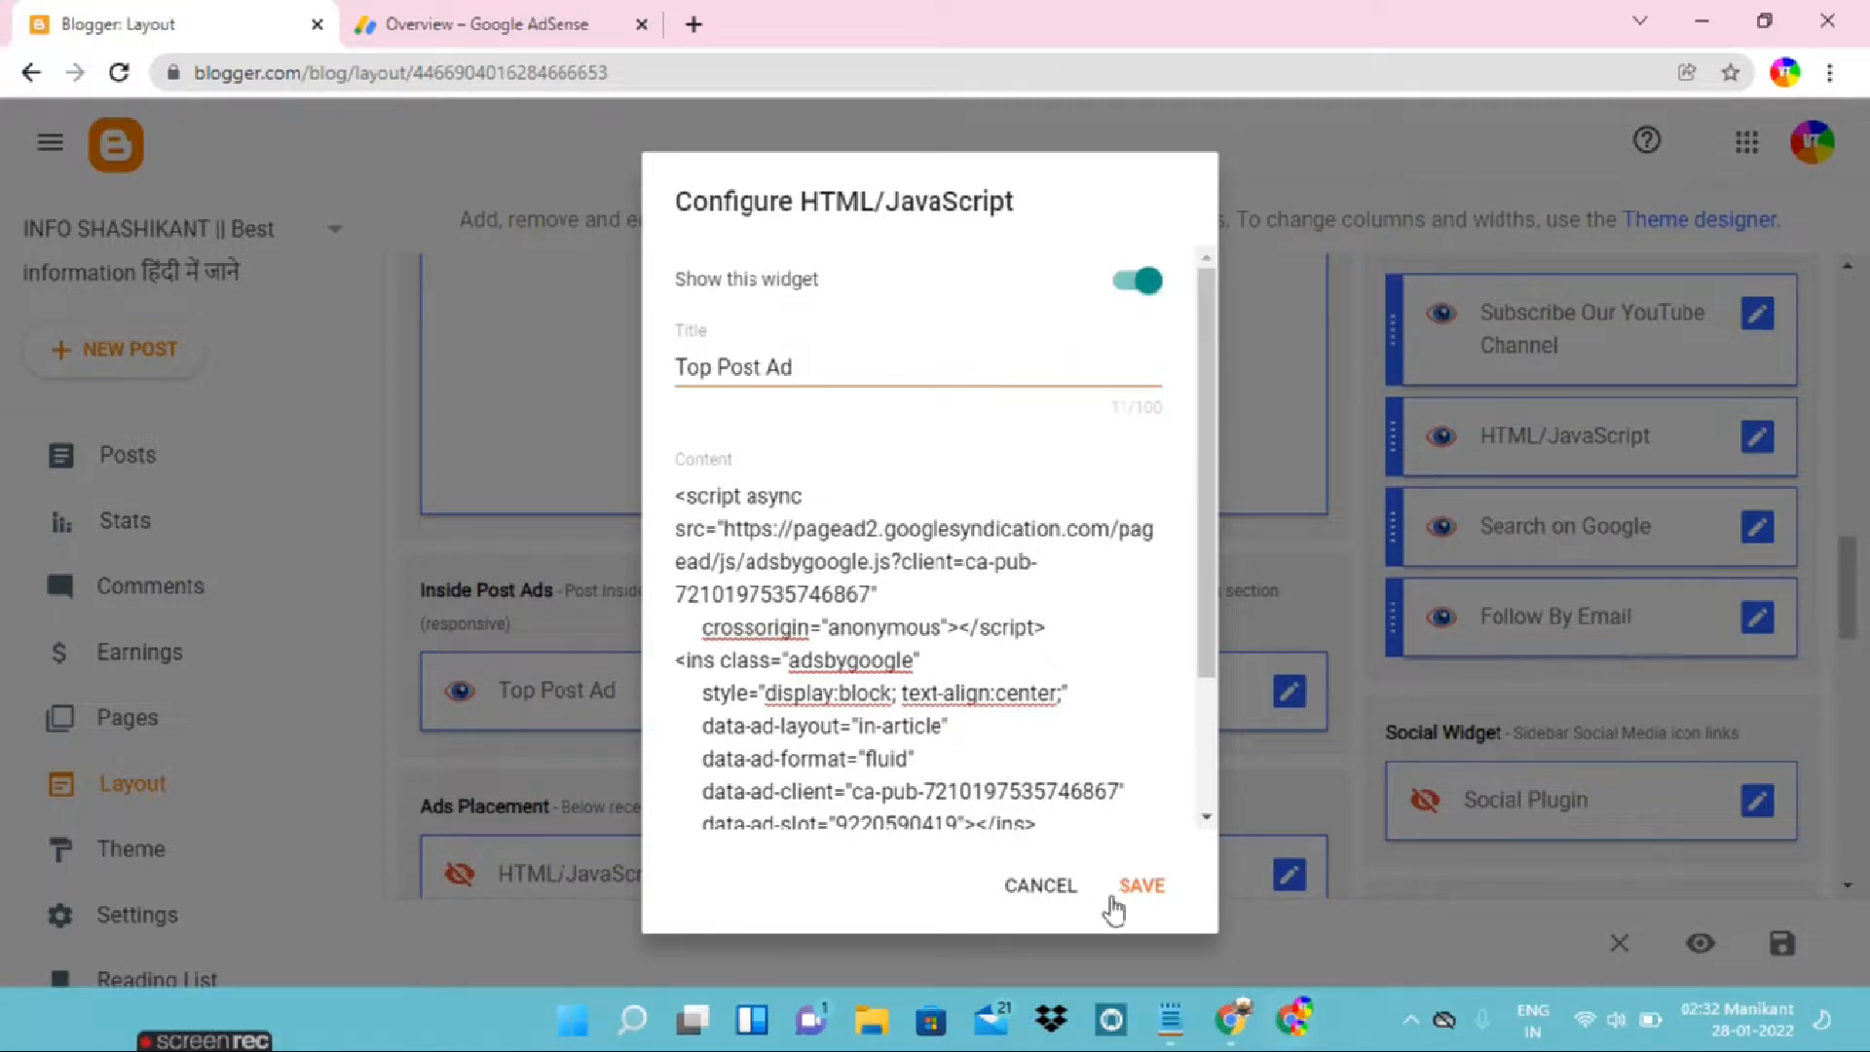
{"action": "left_click", "coordinate": [1149, 887]}
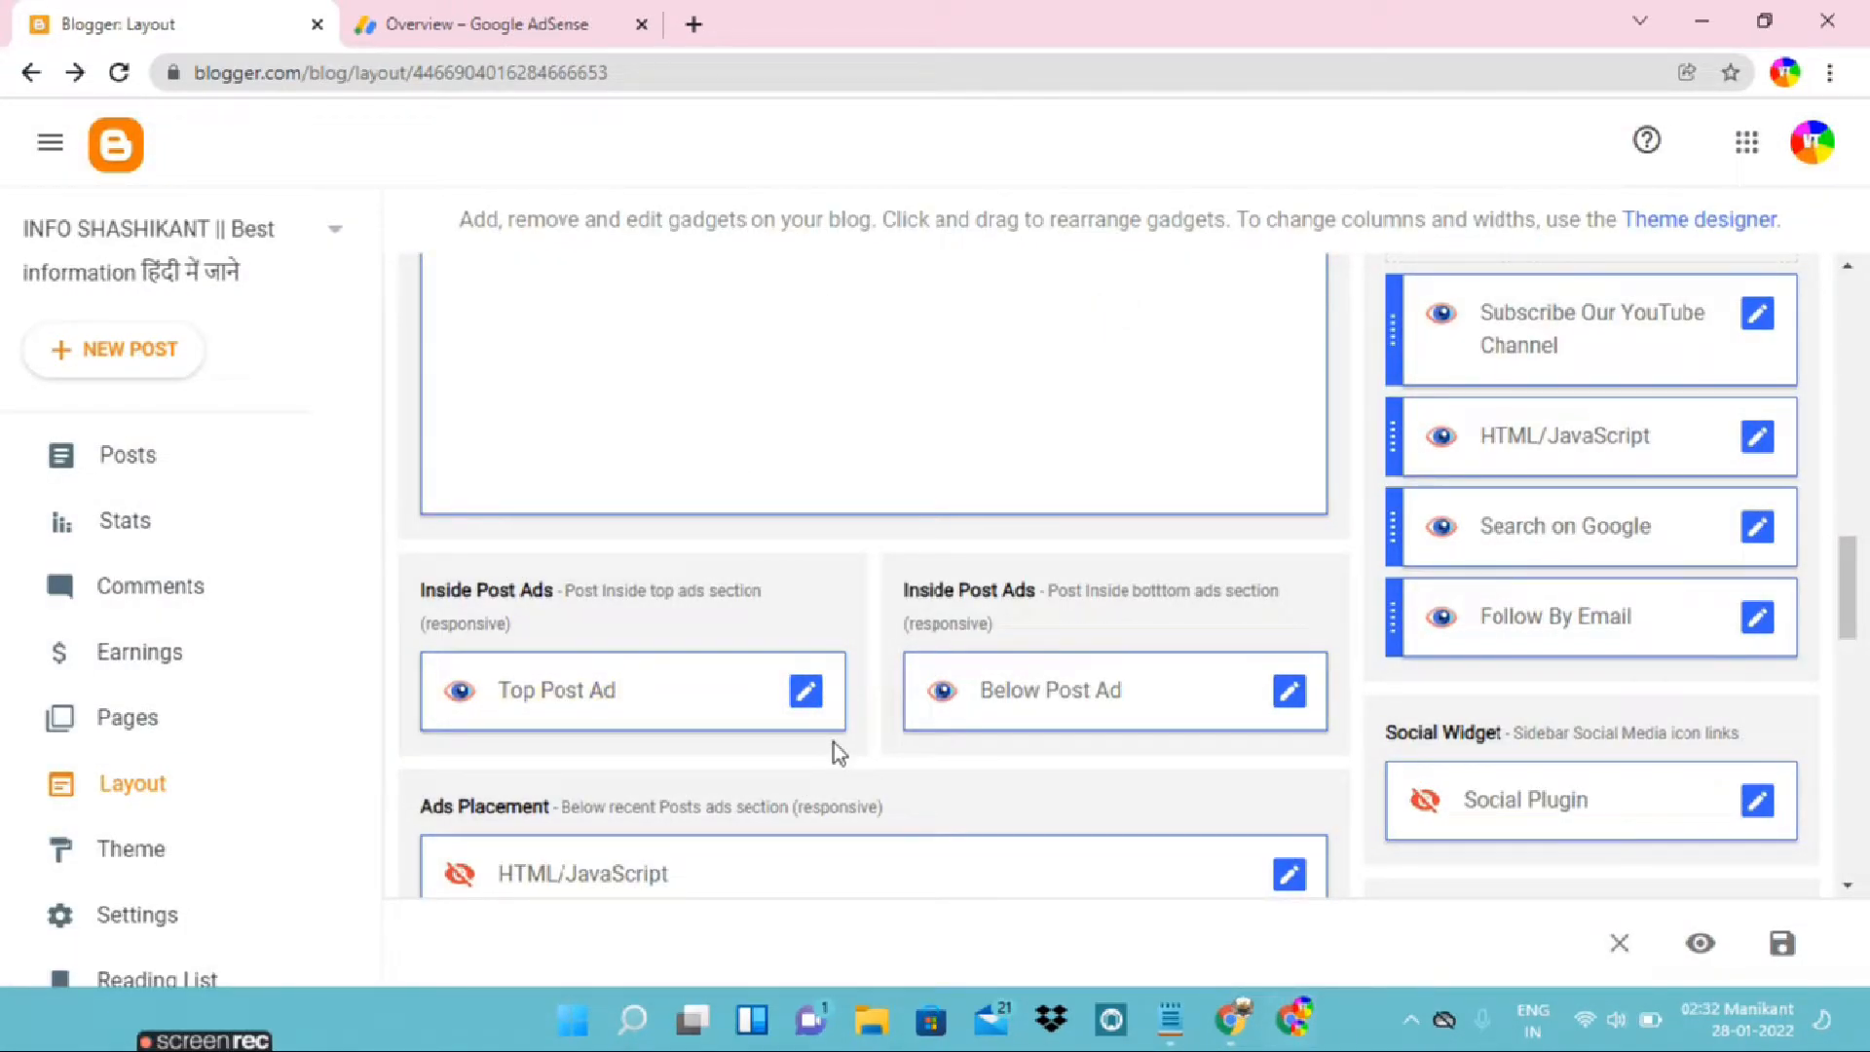
Switch to Notepad and copy the second In-article ad script at the end of the file
{"action": "left_click", "coordinate": [1170, 1020]}
{"action": "scroll", "coordinate": [748, 651], "scroll_direction": "down", "scroll_amount": 5}
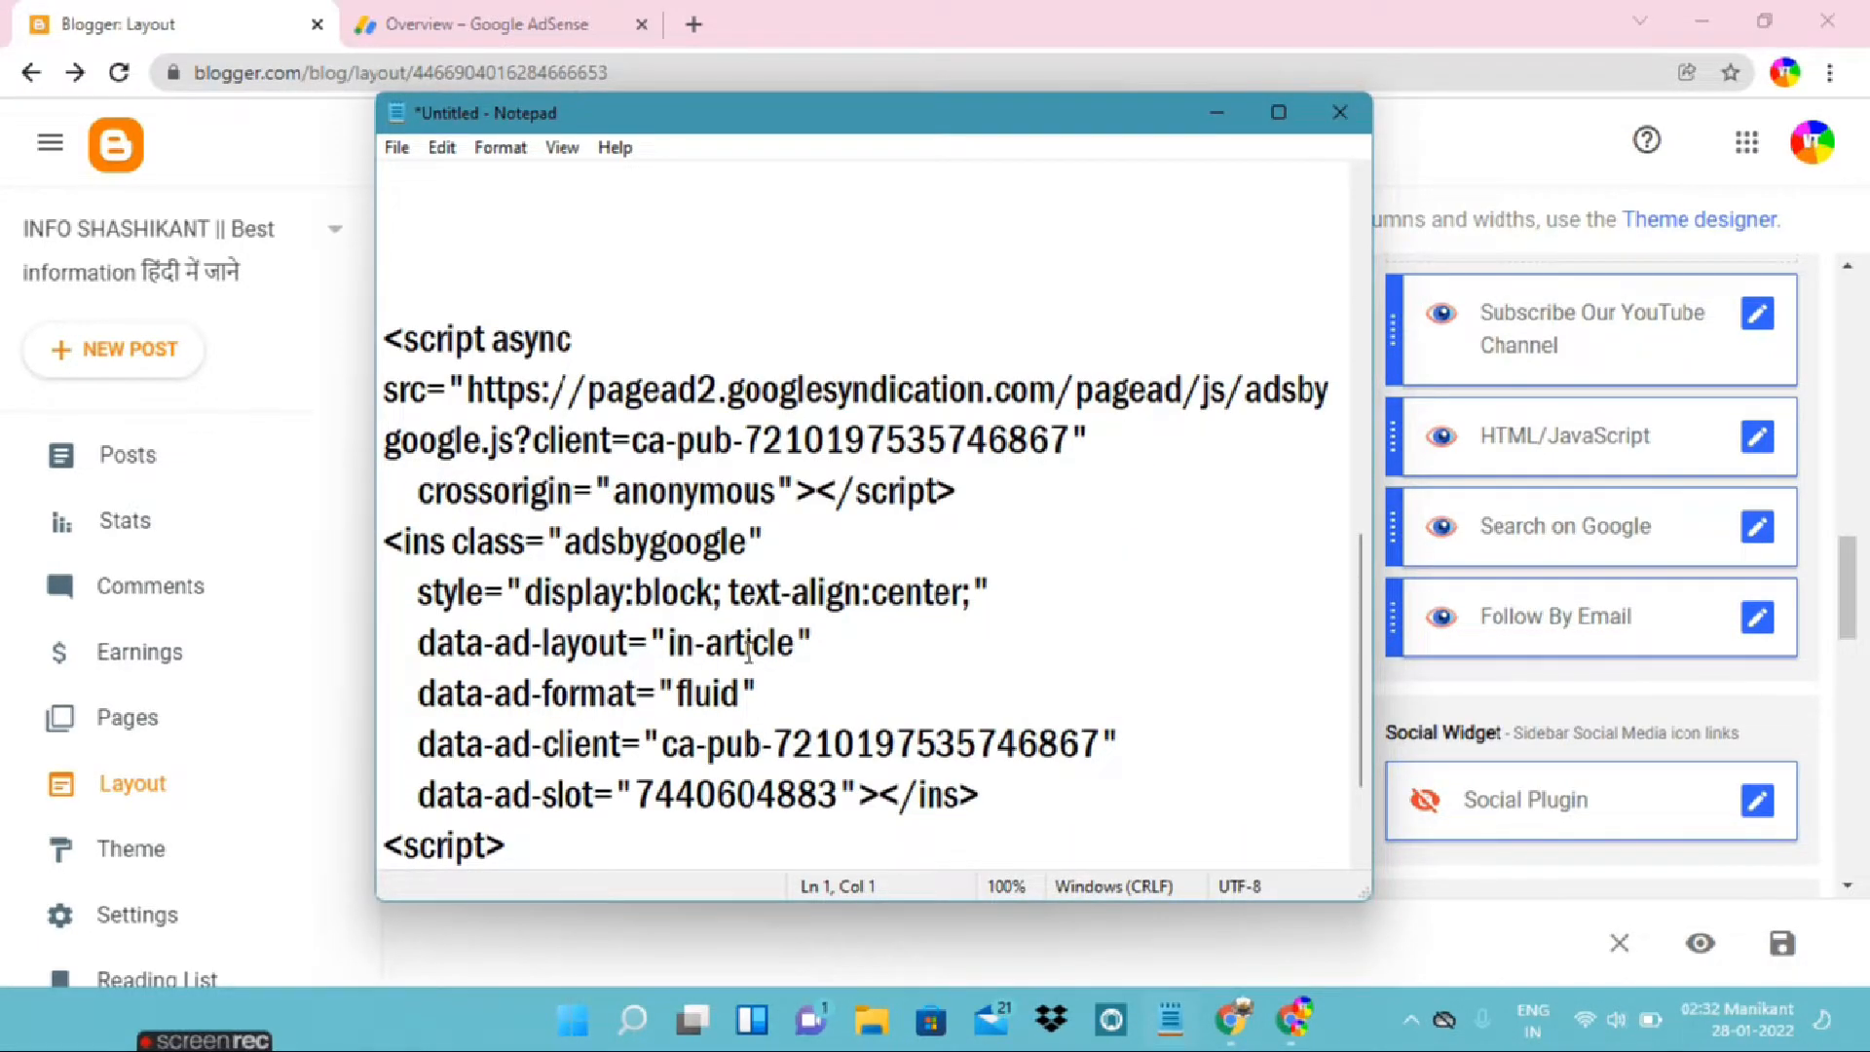
{"action": "left_click_drag", "start_coordinate": [383, 341], "coordinate": [600, 821]}
{"action": "right_click", "coordinate": [501, 628]}
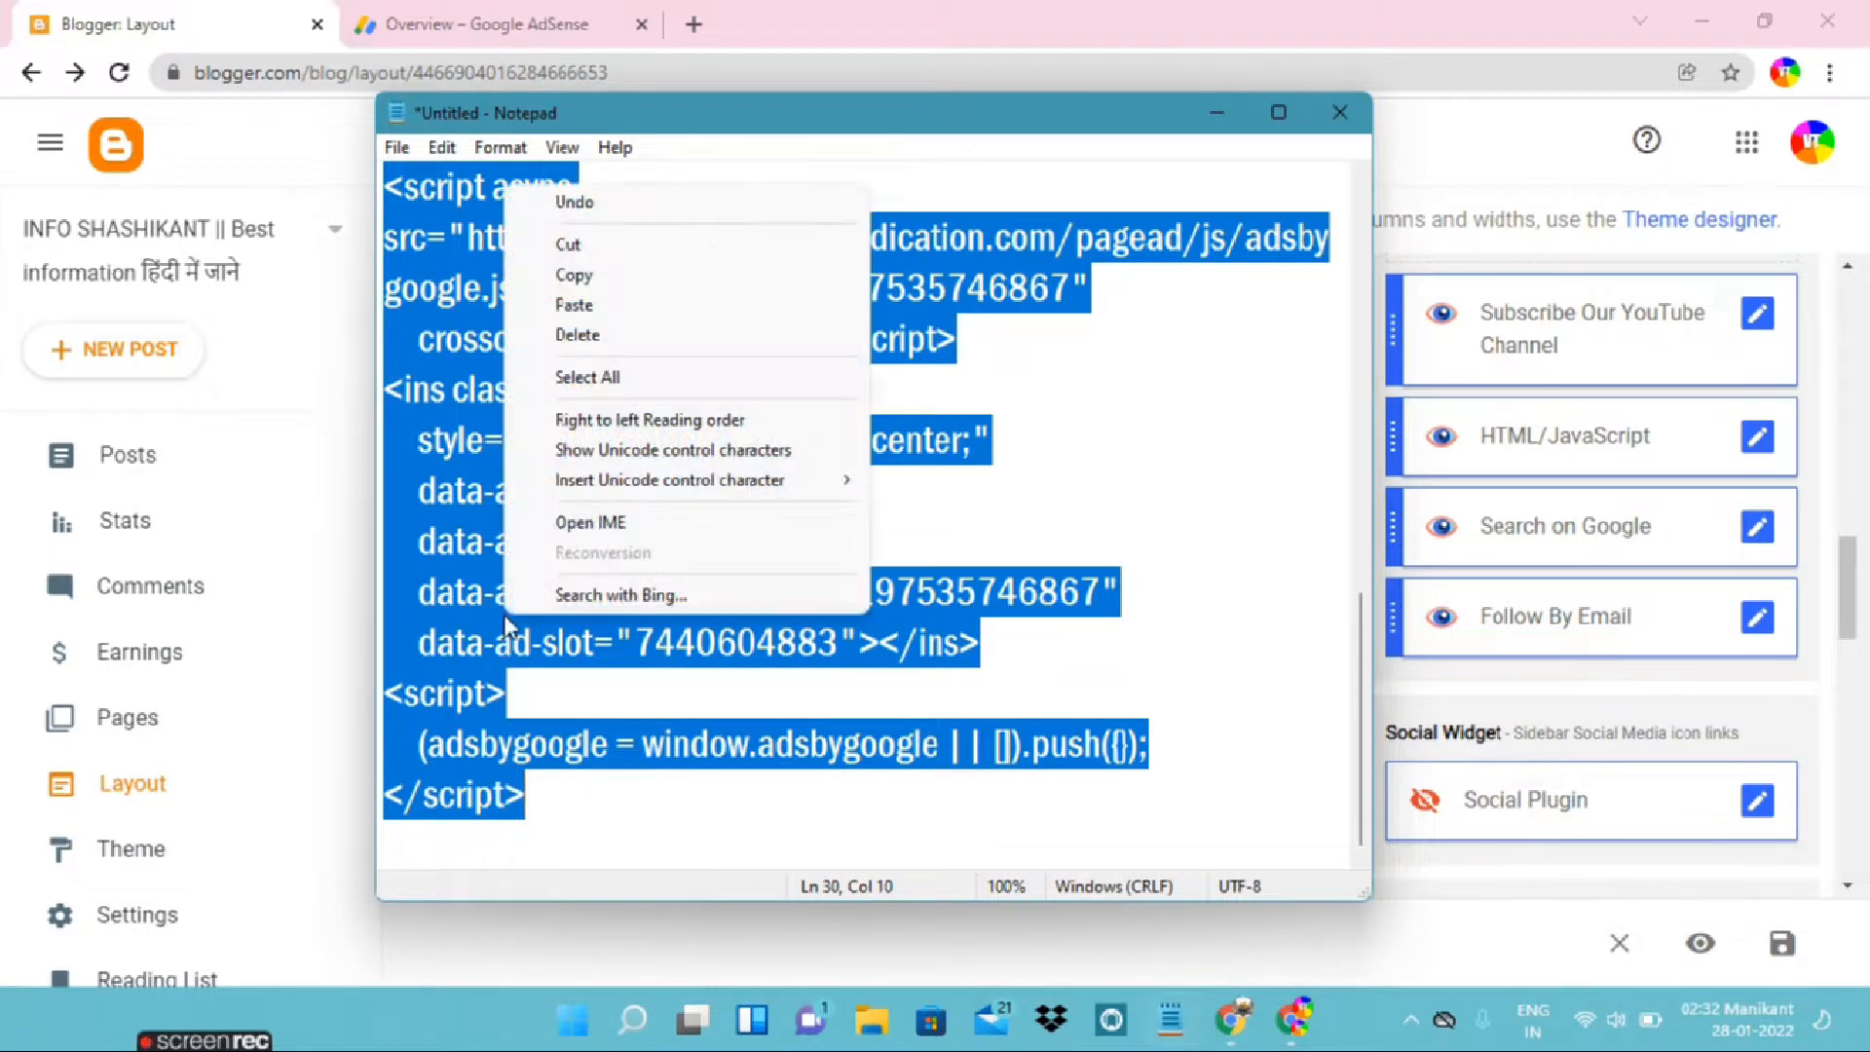
{"action": "left_click", "coordinate": [610, 278]}
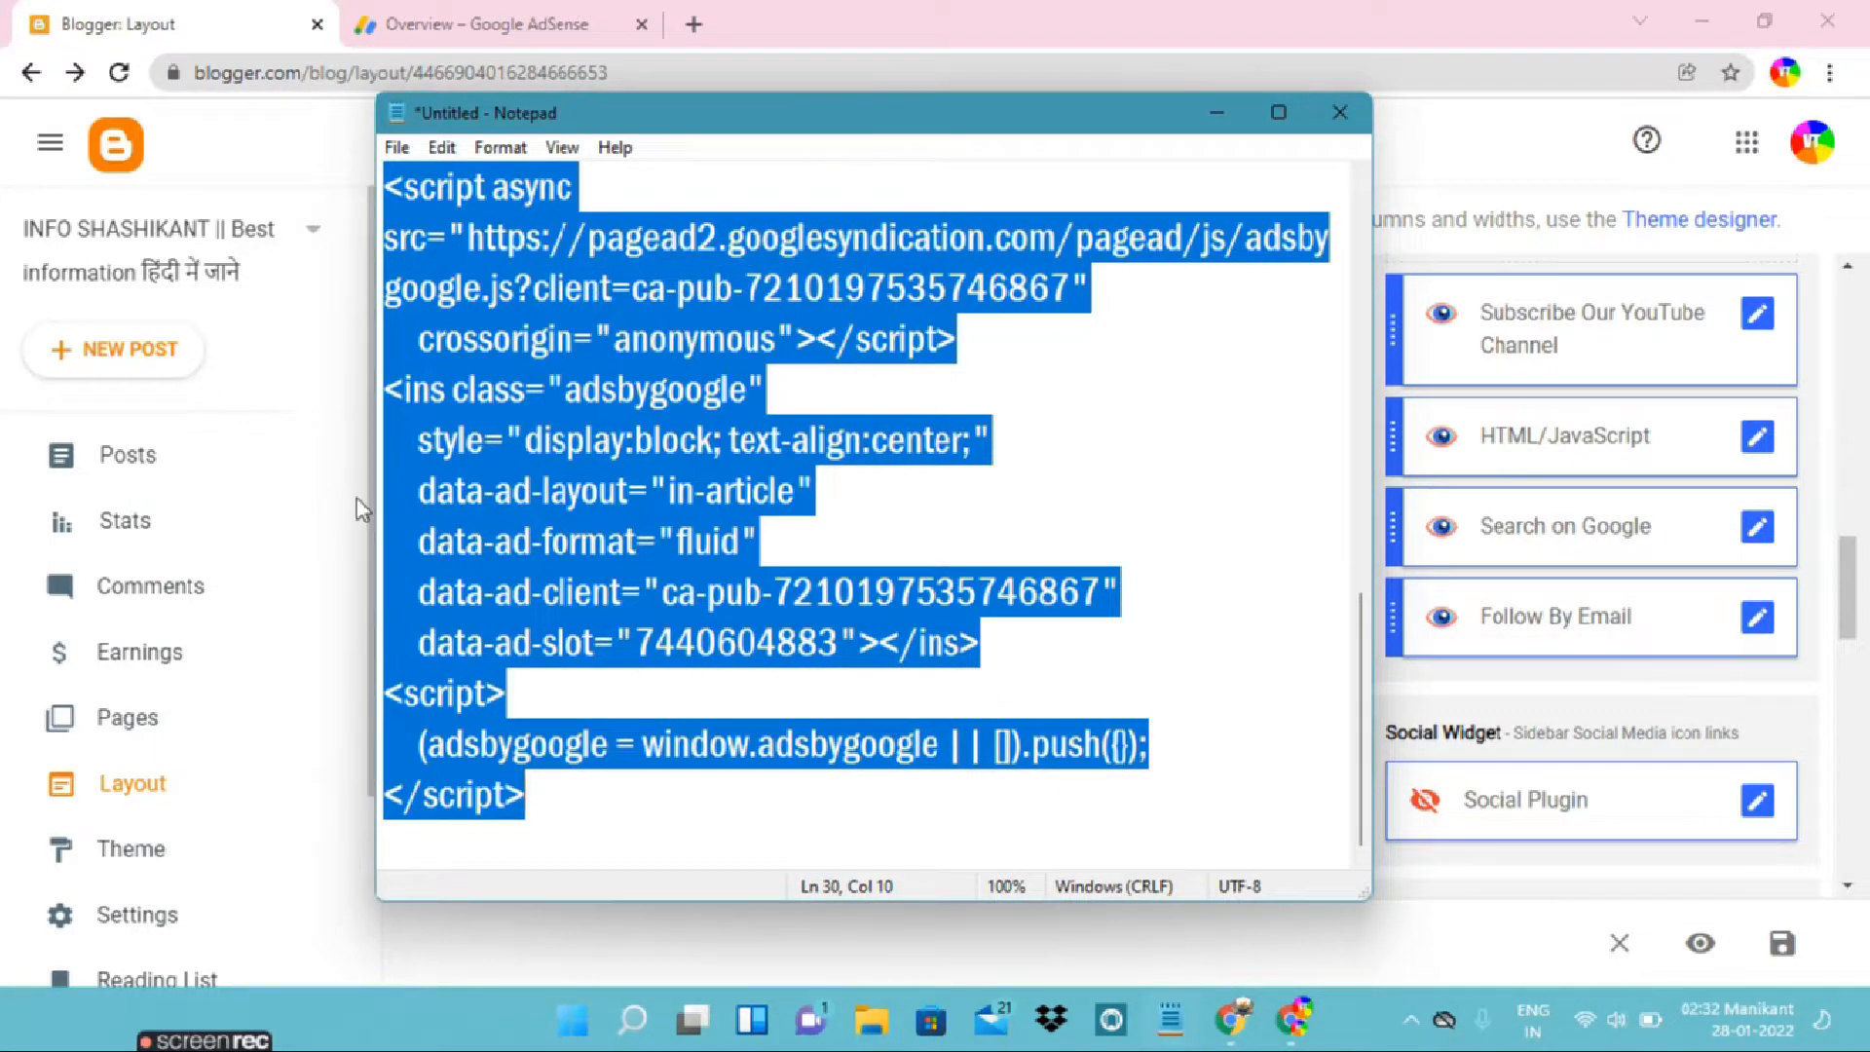
{"action": "left_click", "coordinate": [357, 499]}
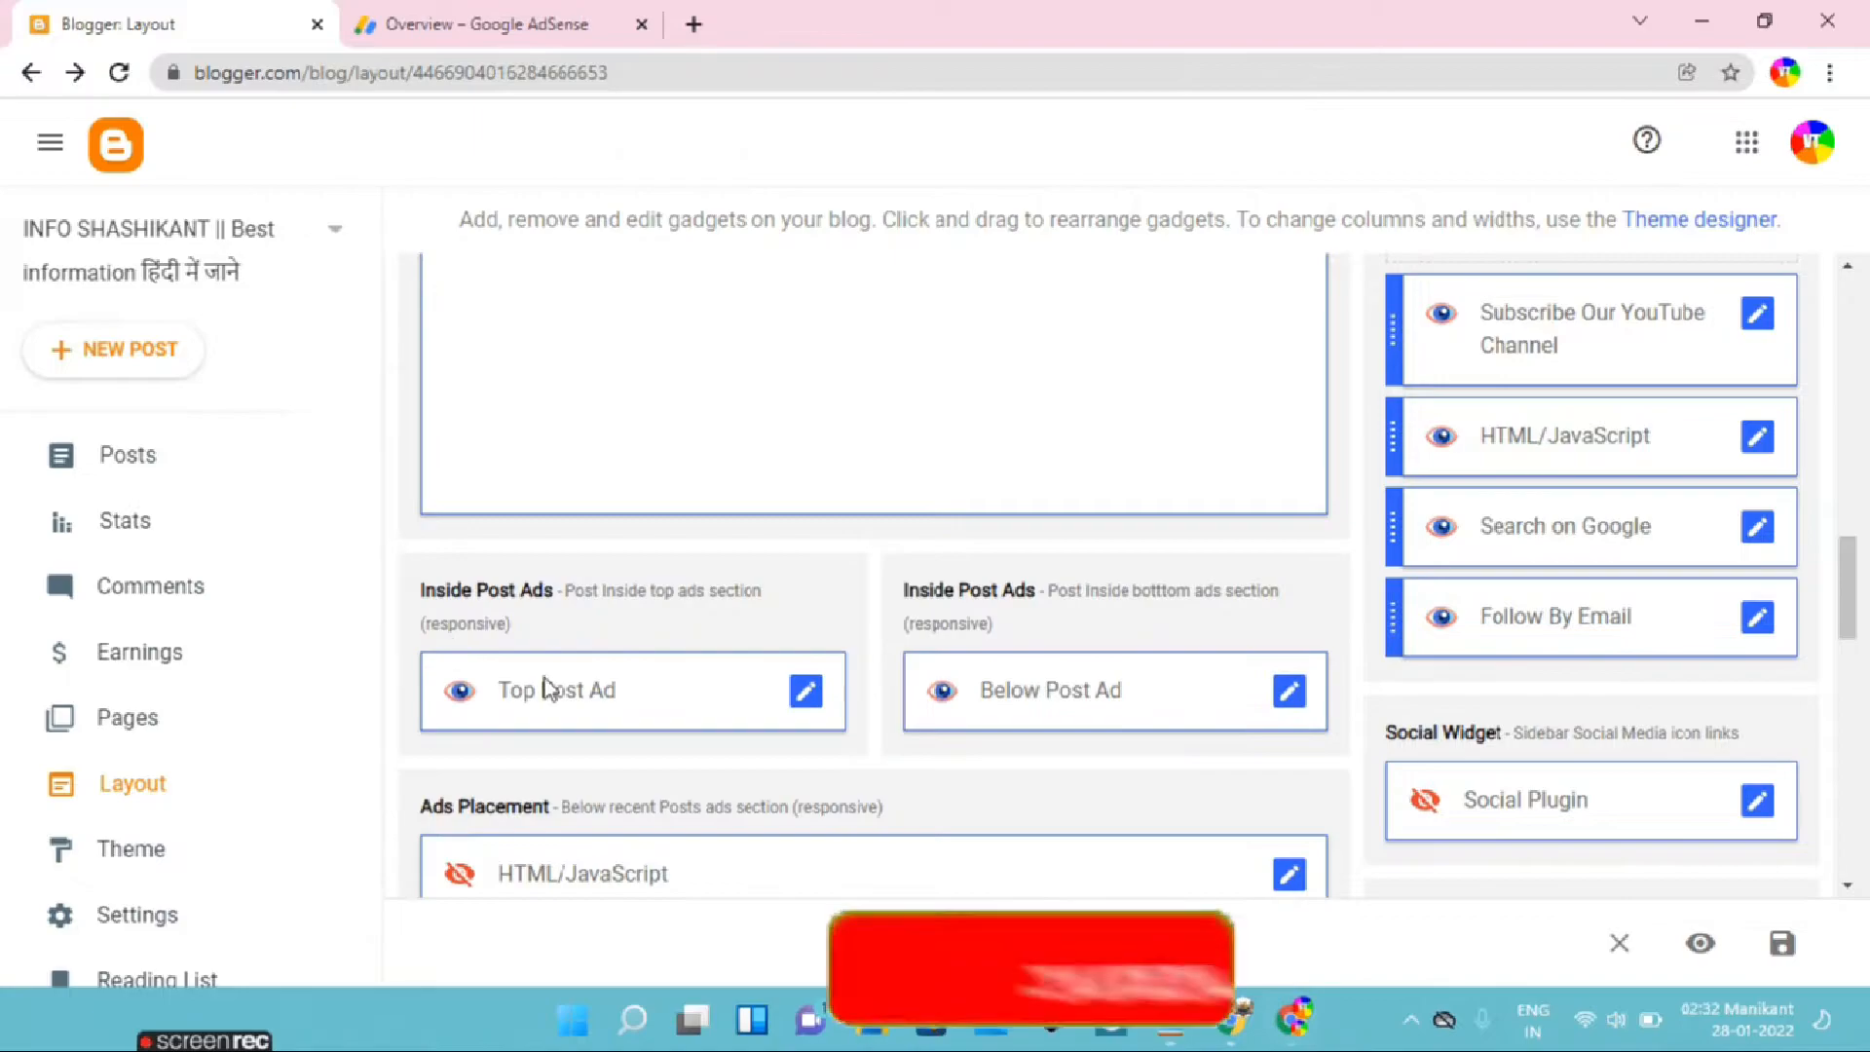
Paste the second ad script into the Below Post Ad gadget's content, keep the widget shown, and save both gadget and layout
{"action": "left_click", "coordinate": [1292, 694]}
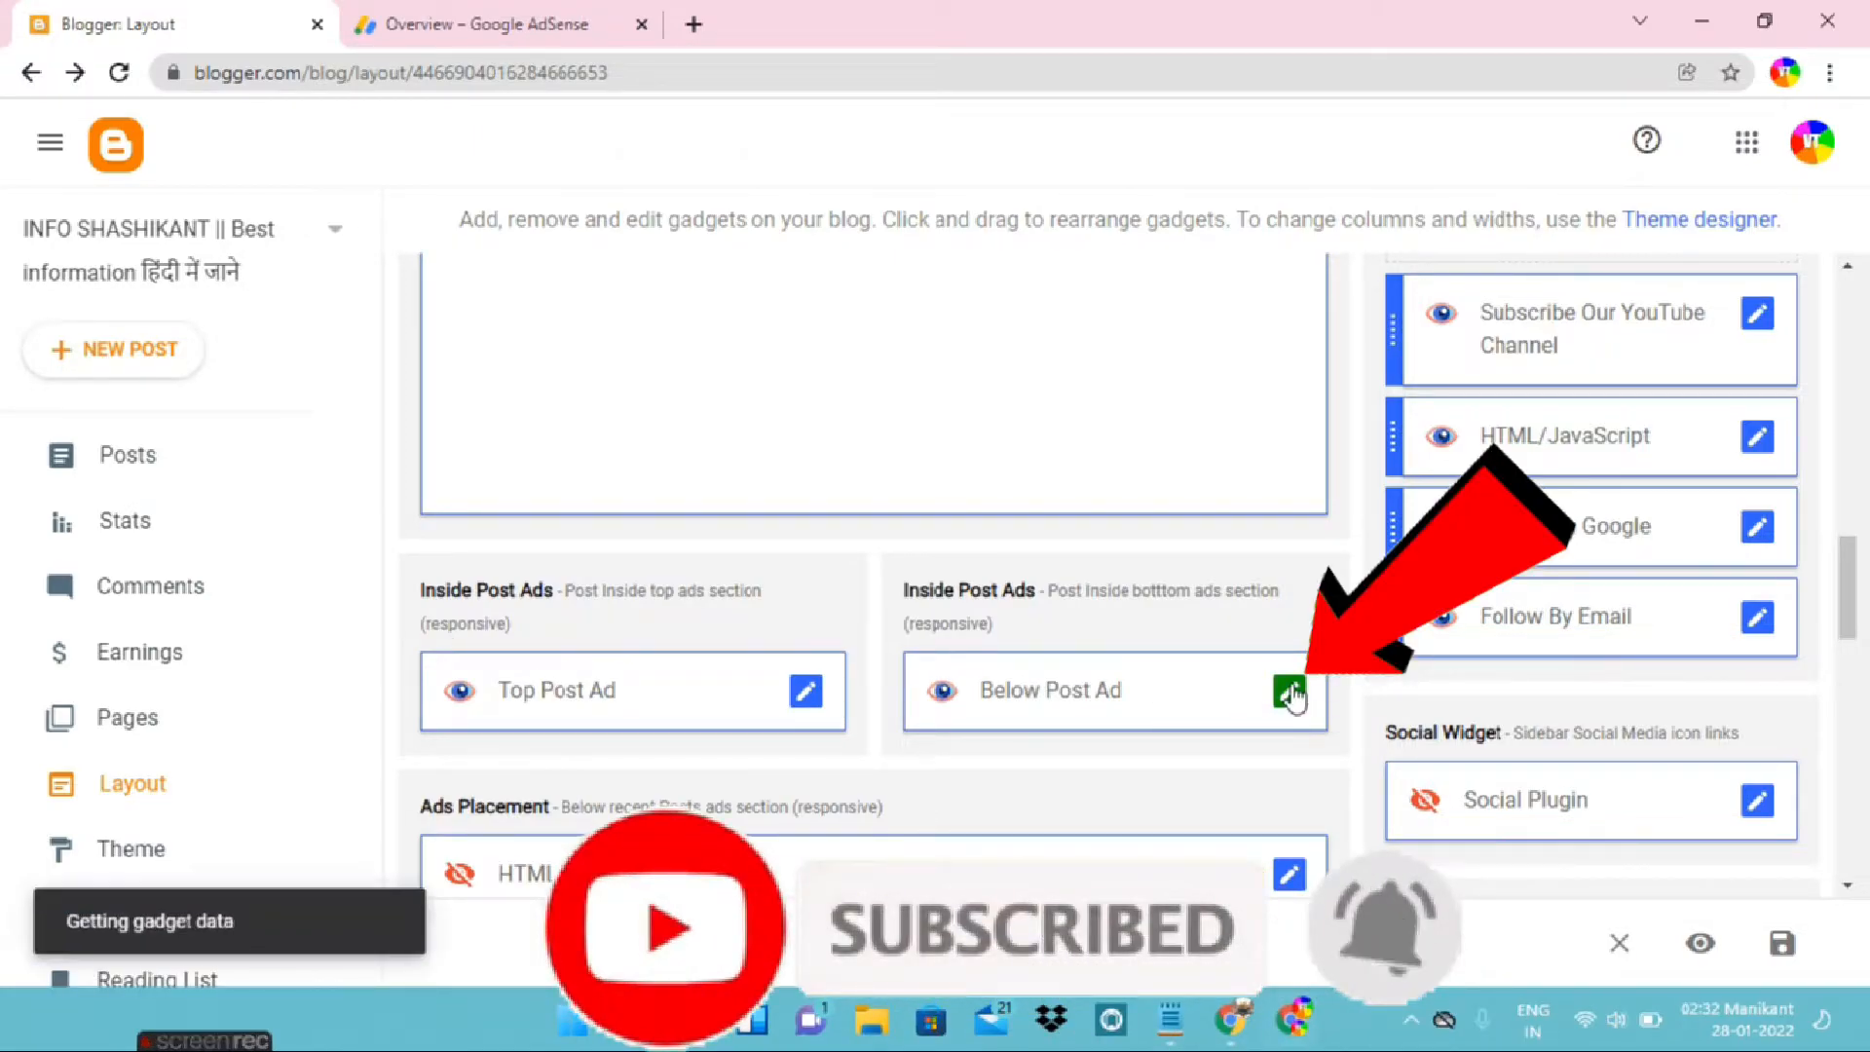
{"action": "left_click", "coordinate": [857, 629]}
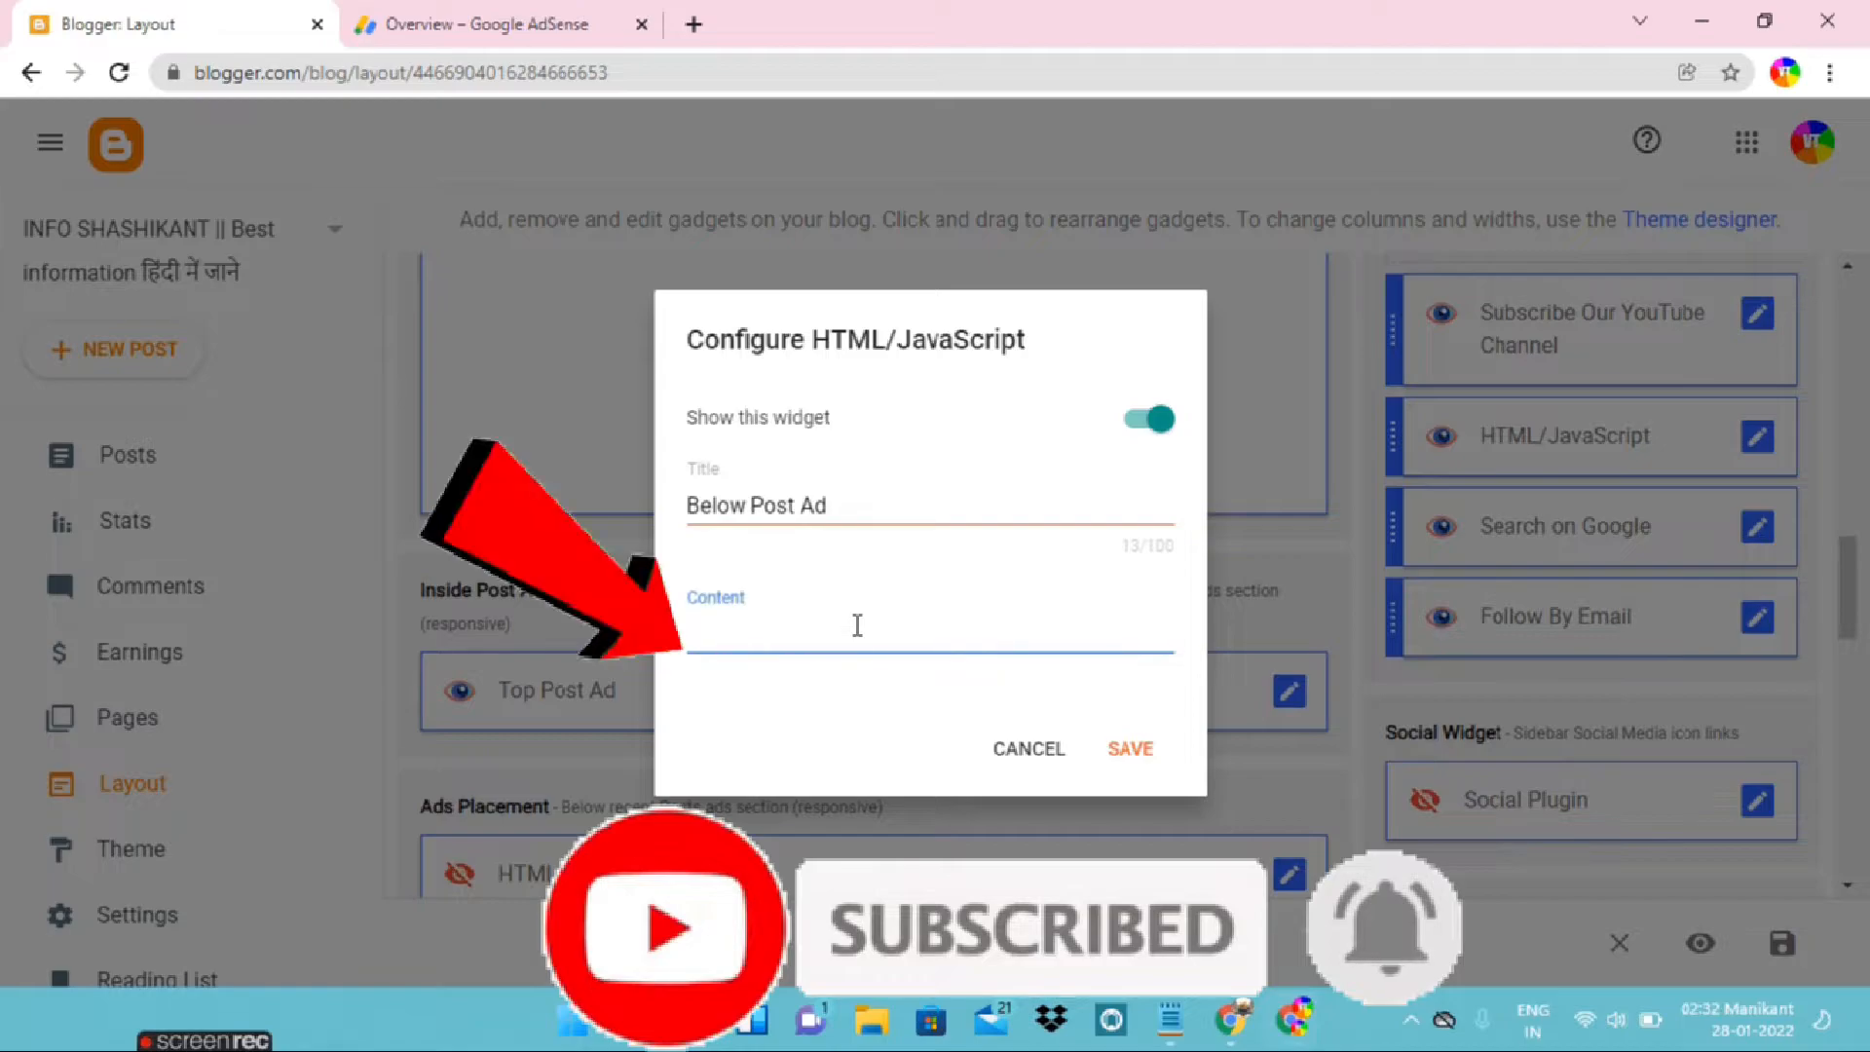
{"action": "key", "text": "ctrl+v"}
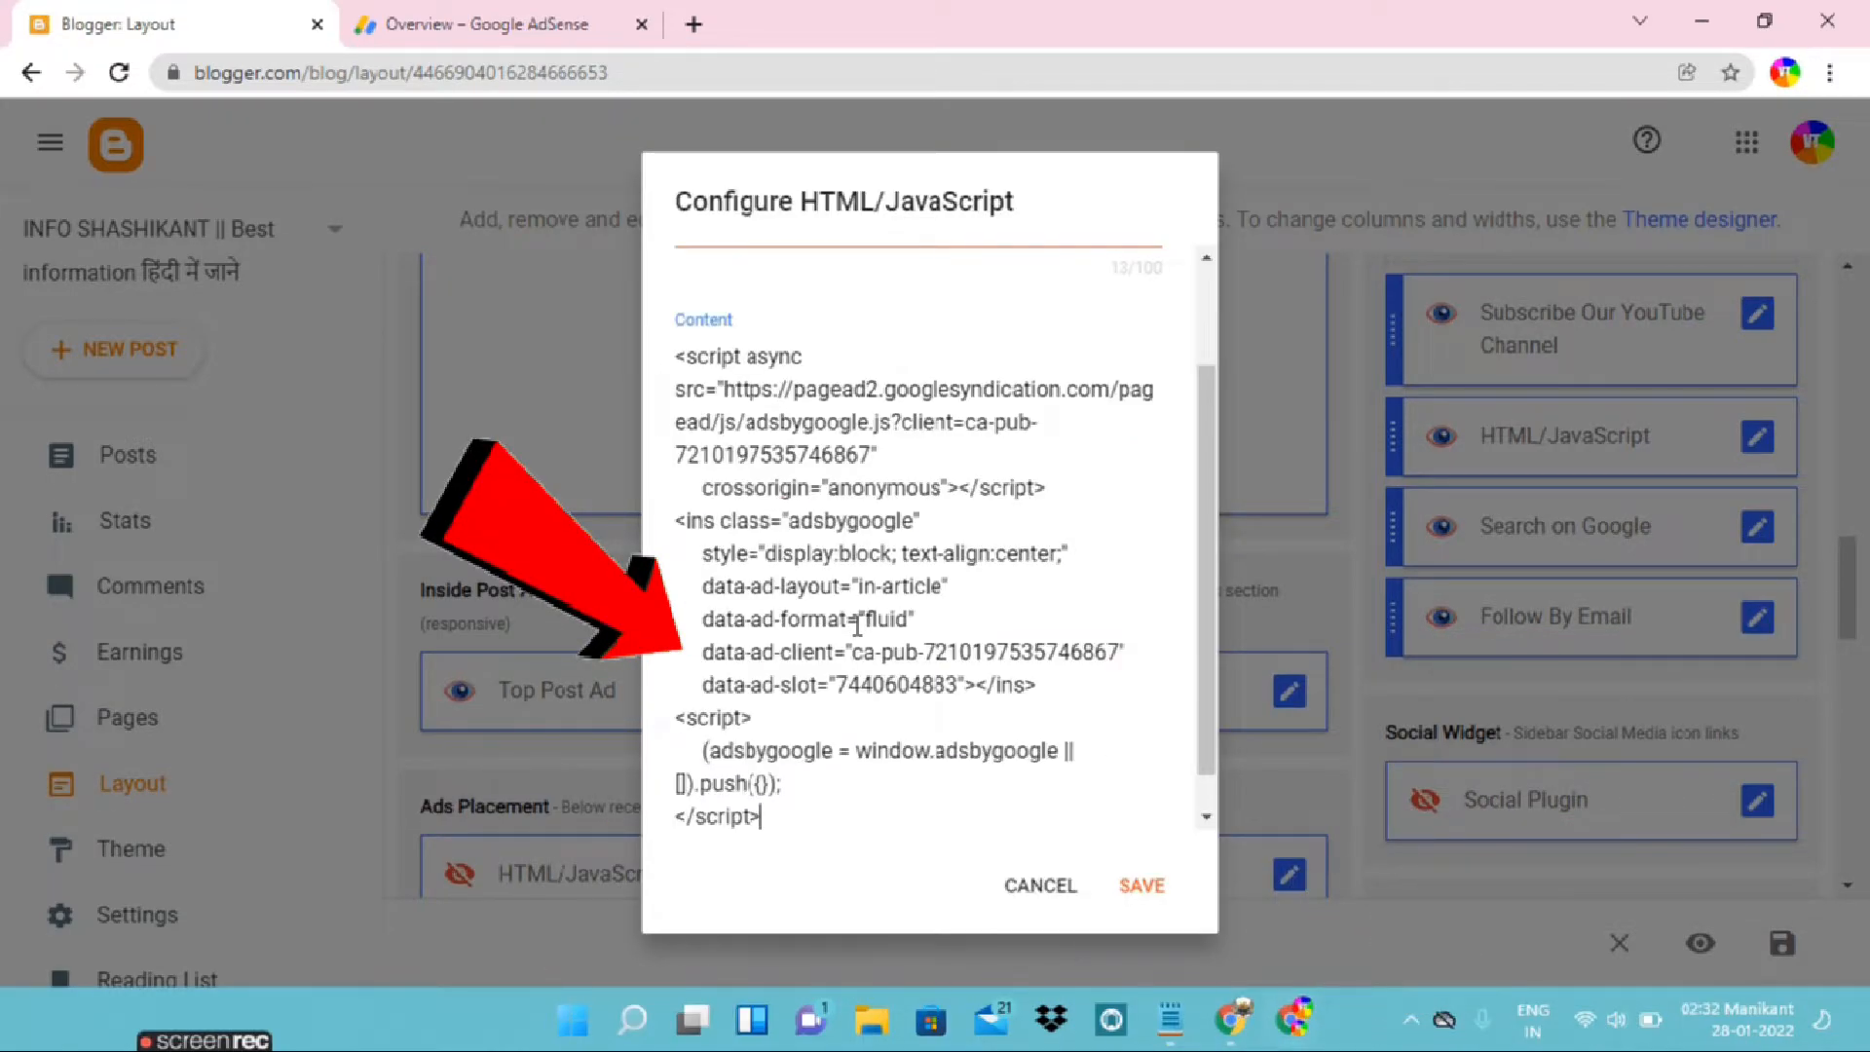
{"action": "scroll", "coordinate": [877, 604], "scroll_direction": "up", "scroll_amount": 2}
{"action": "left_click", "coordinate": [1158, 289]}
{"action": "left_click", "coordinate": [1146, 290]}
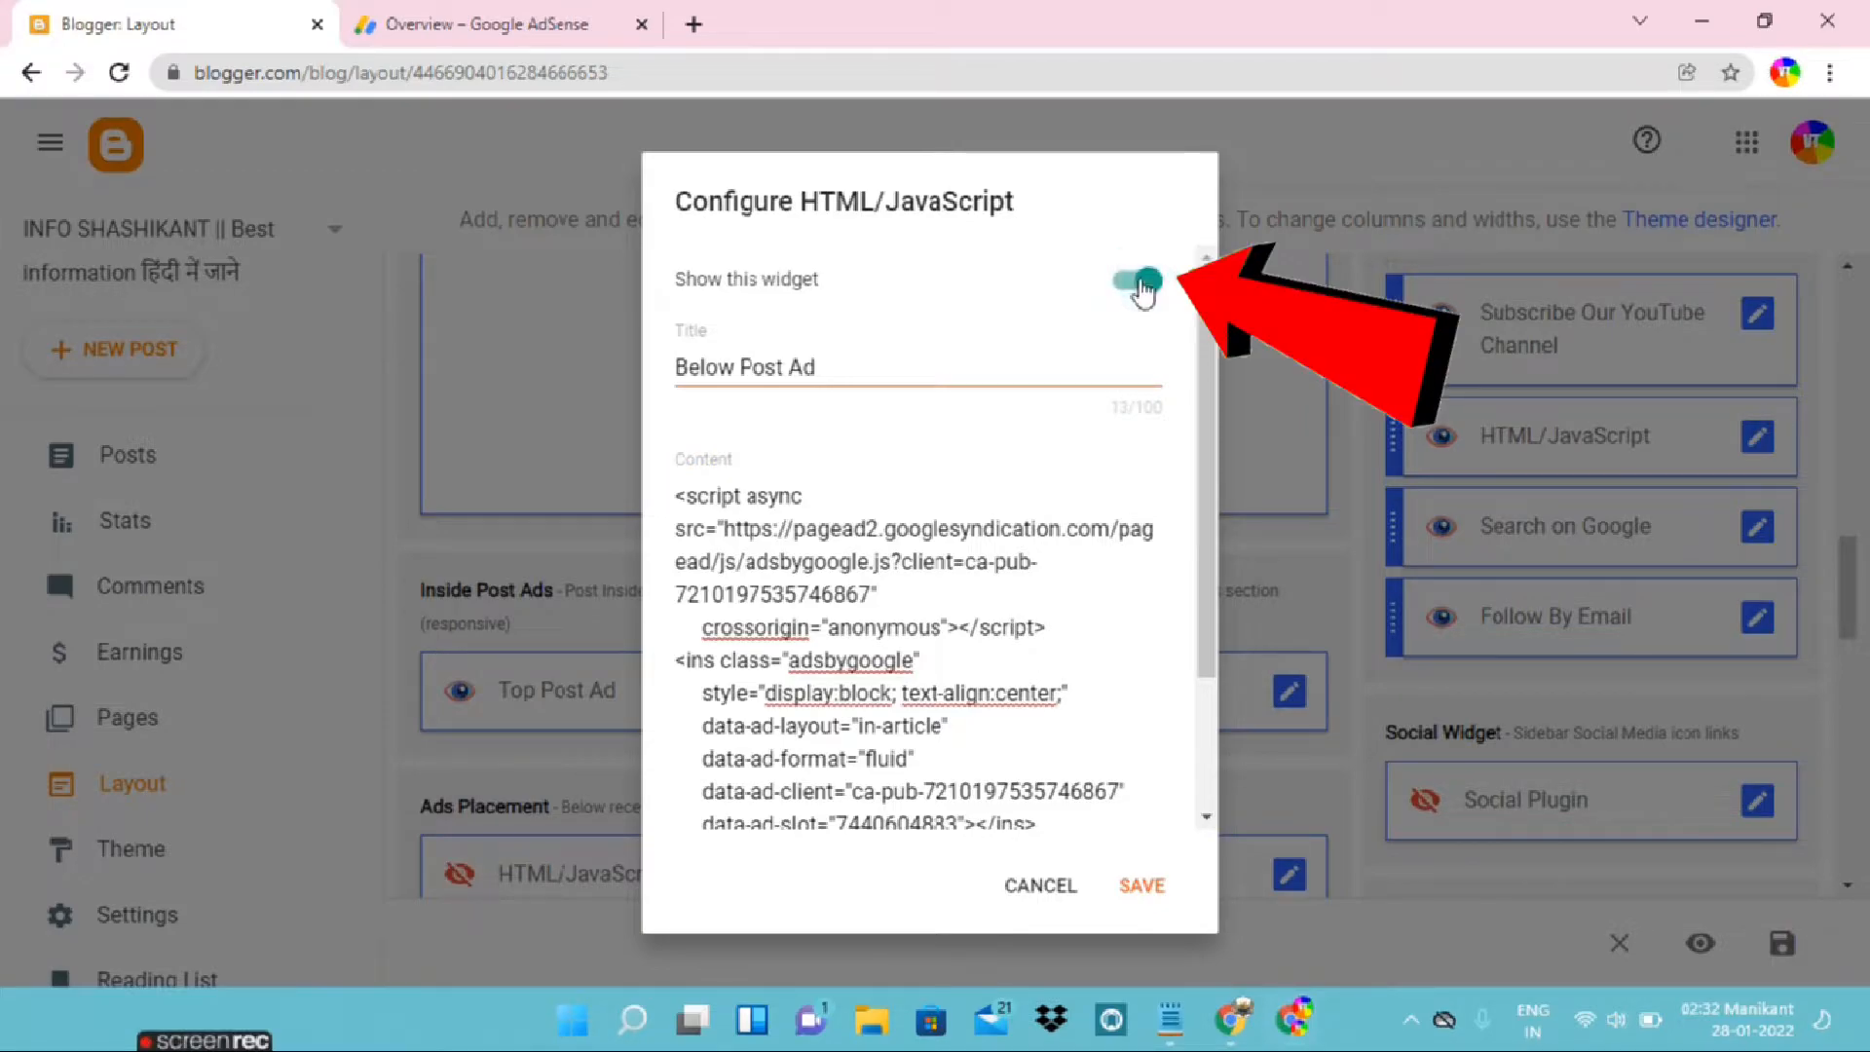
{"action": "left_click", "coordinate": [1144, 887]}
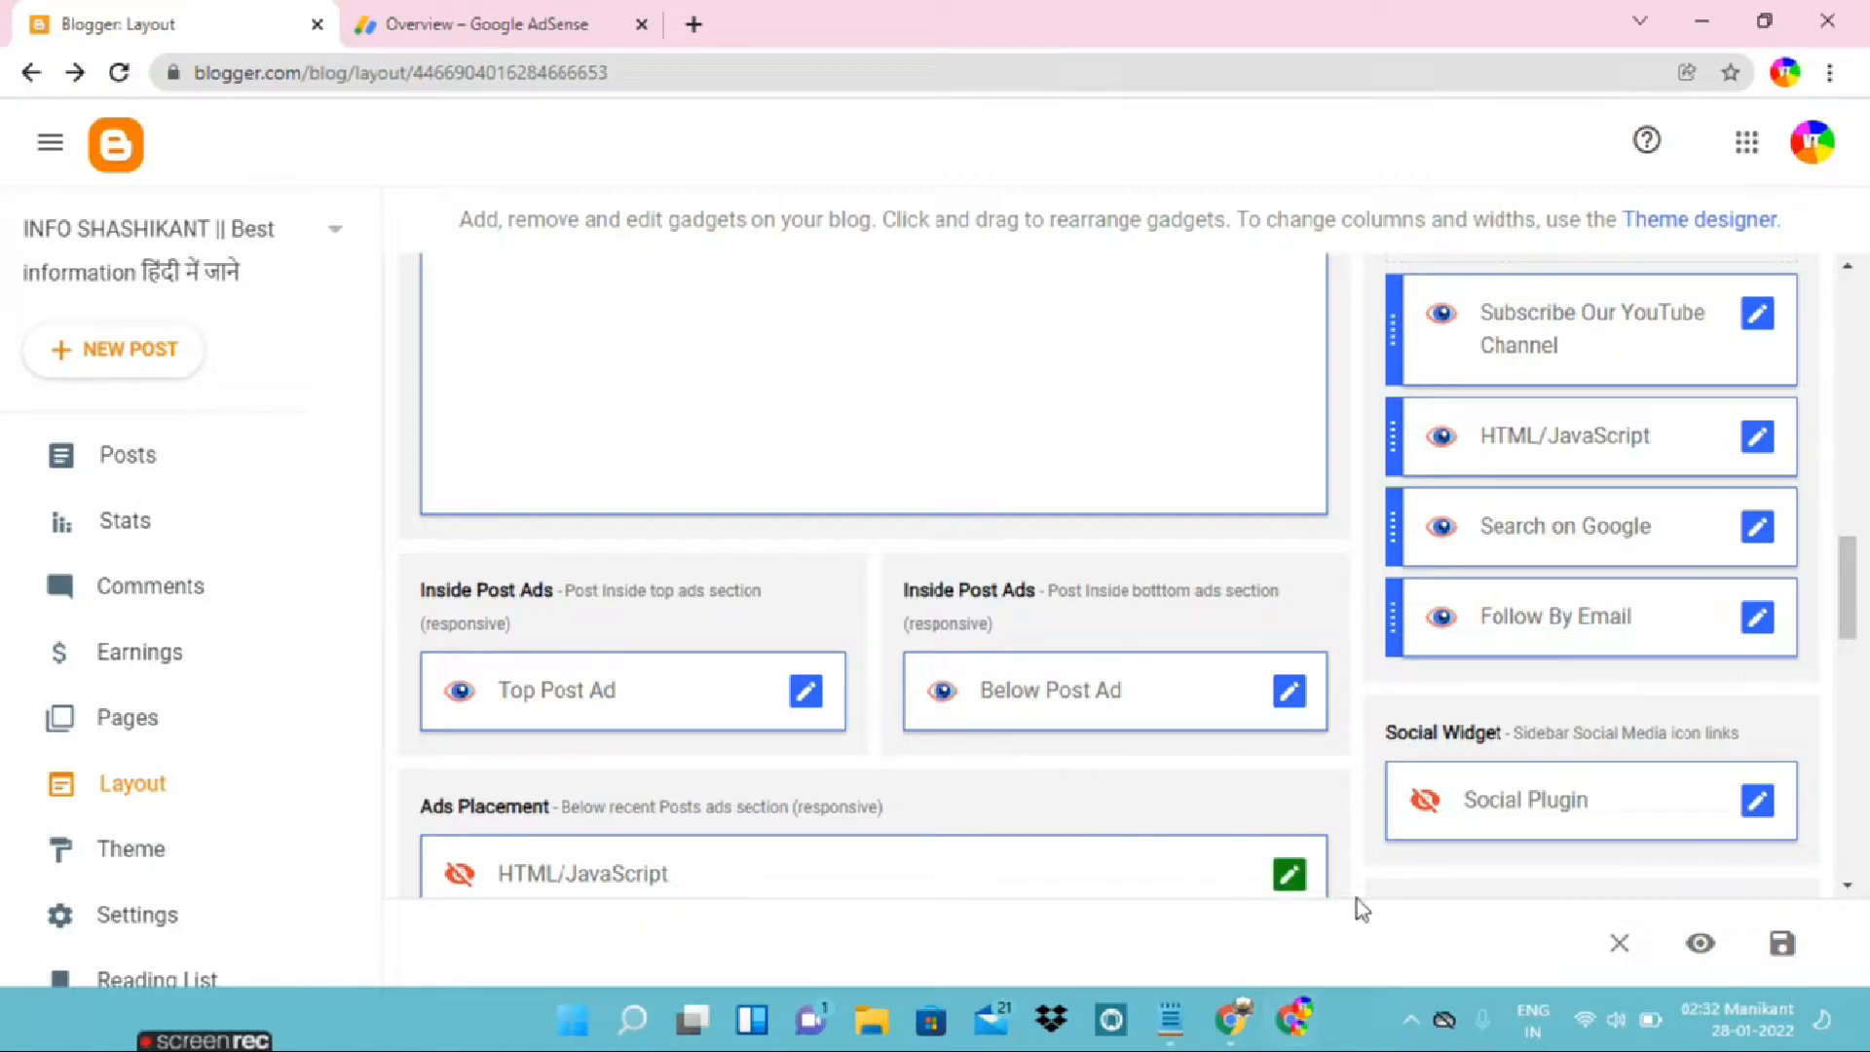
{"action": "left_click", "coordinate": [1783, 947]}
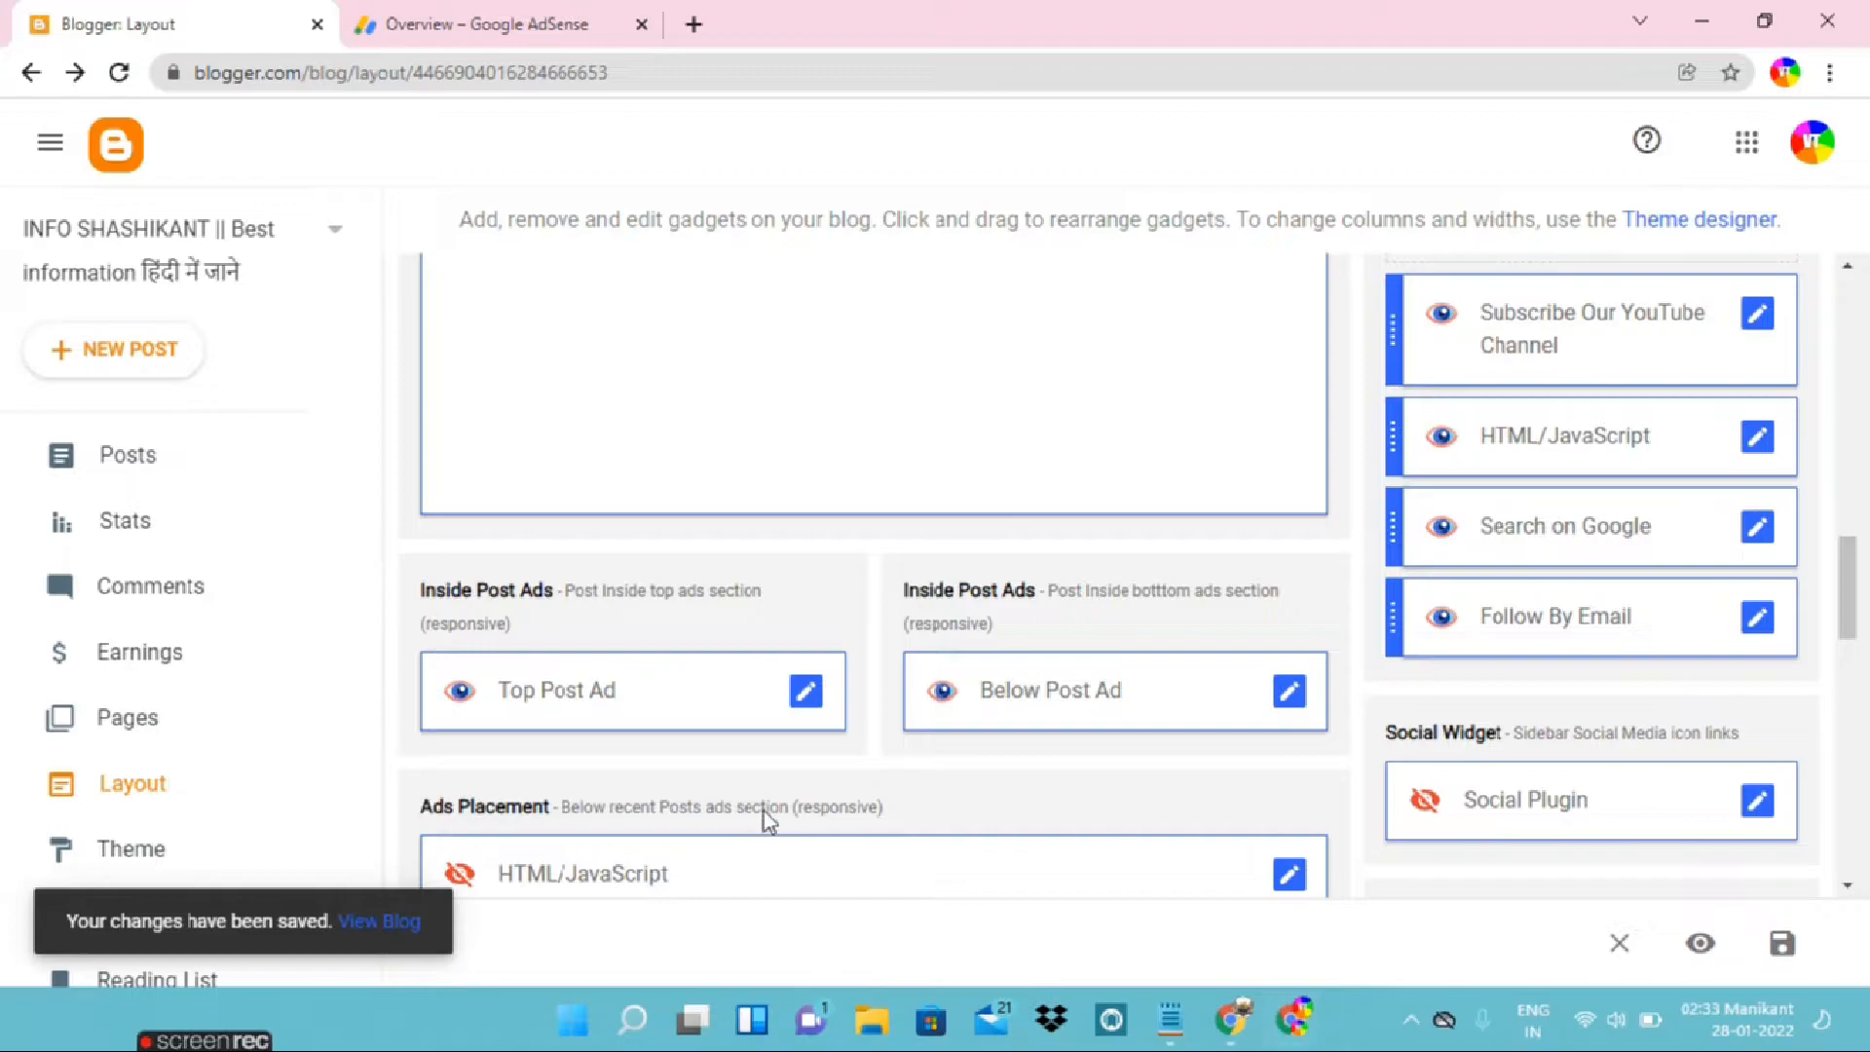
Switch to the Sub Domain article's browser window, reload the post and examine it from title to share section for ads
{"action": "left_click", "coordinate": [1215, 1025]}
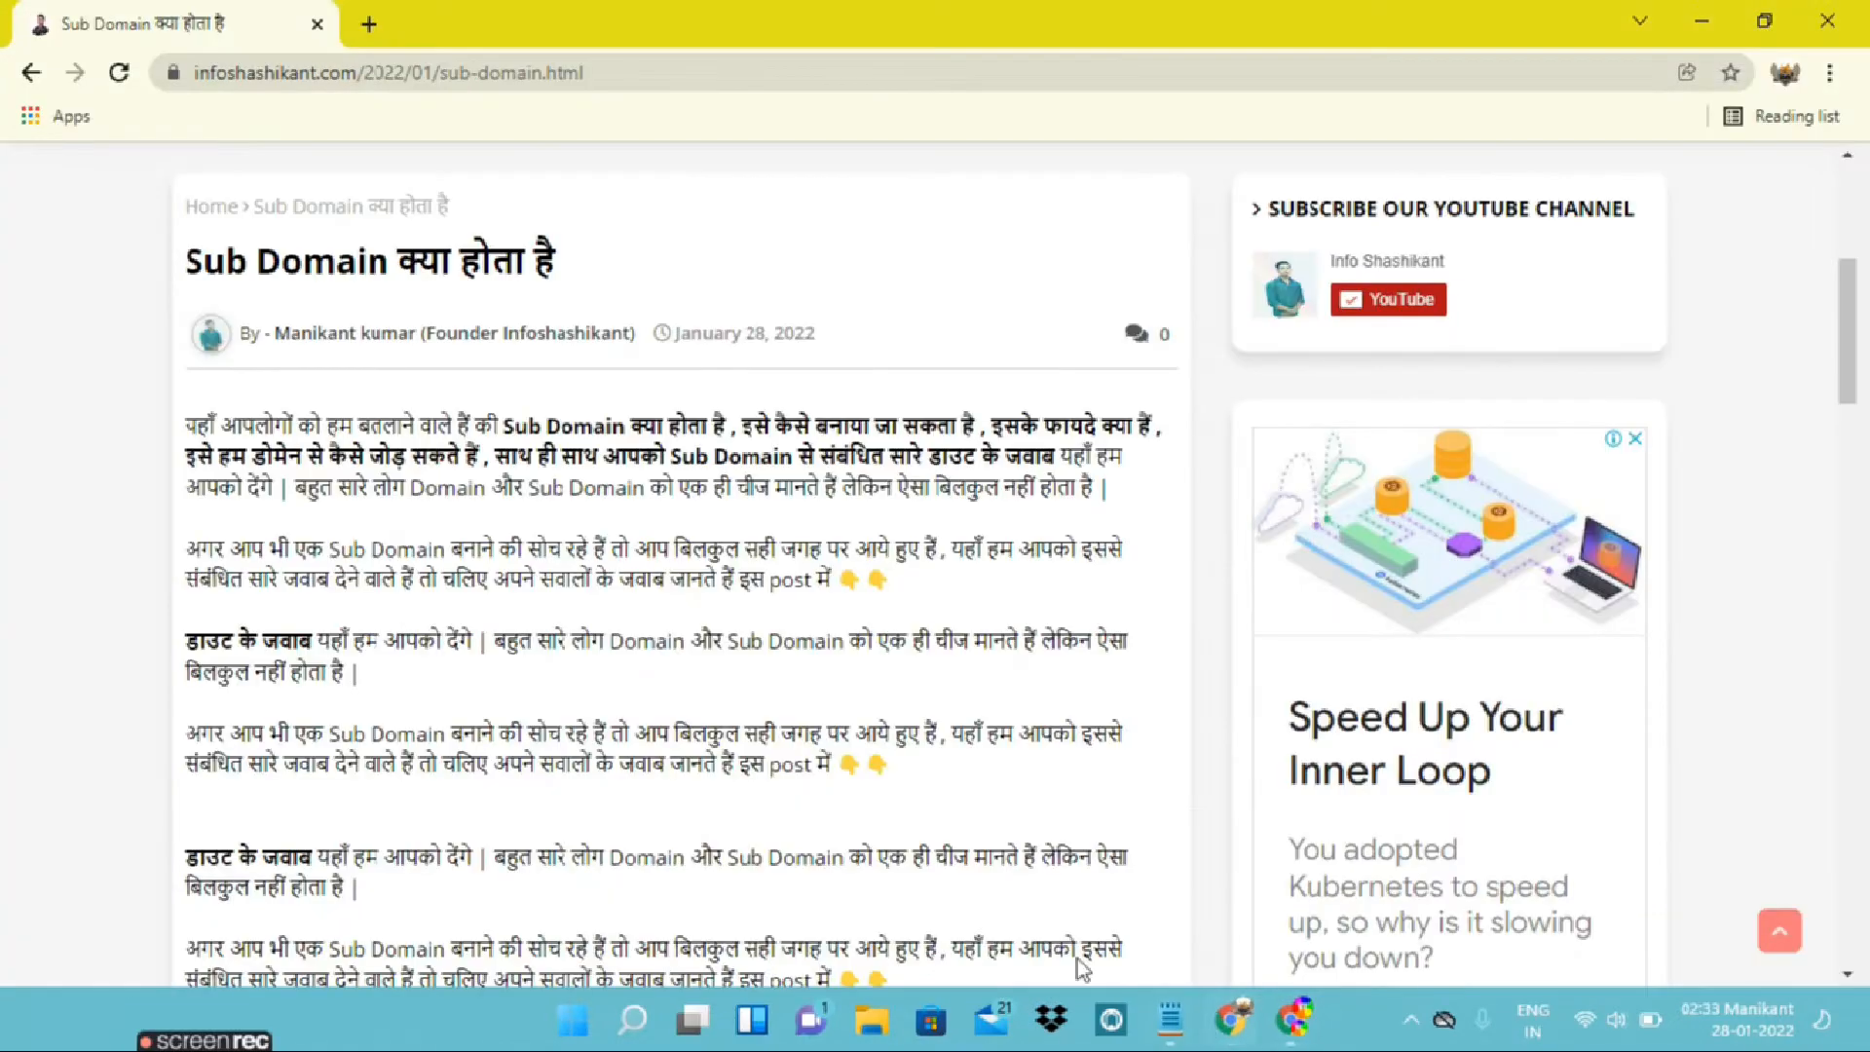
{"action": "scroll", "coordinate": [756, 733], "scroll_direction": "down", "scroll_amount": 1}
{"action": "left_click", "coordinate": [126, 73]}
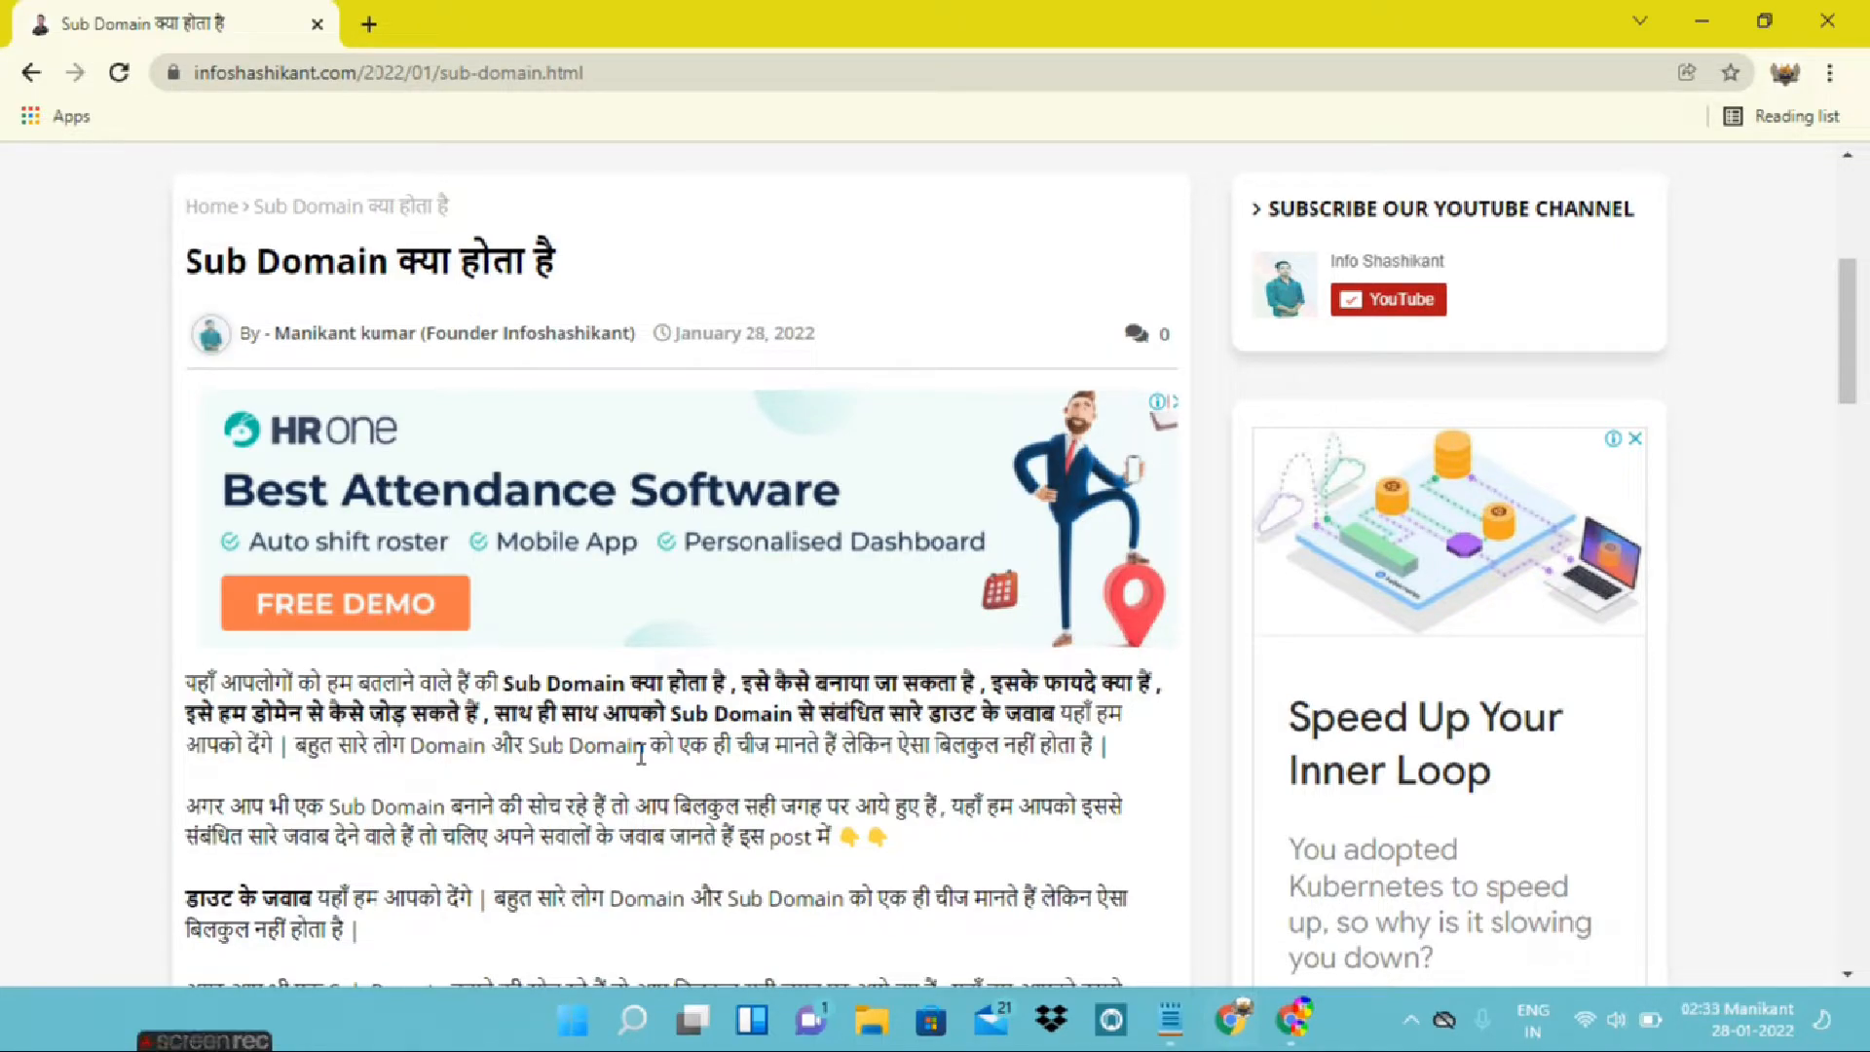
{"action": "scroll", "coordinate": [604, 769], "scroll_direction": "down", "scroll_amount": 8}
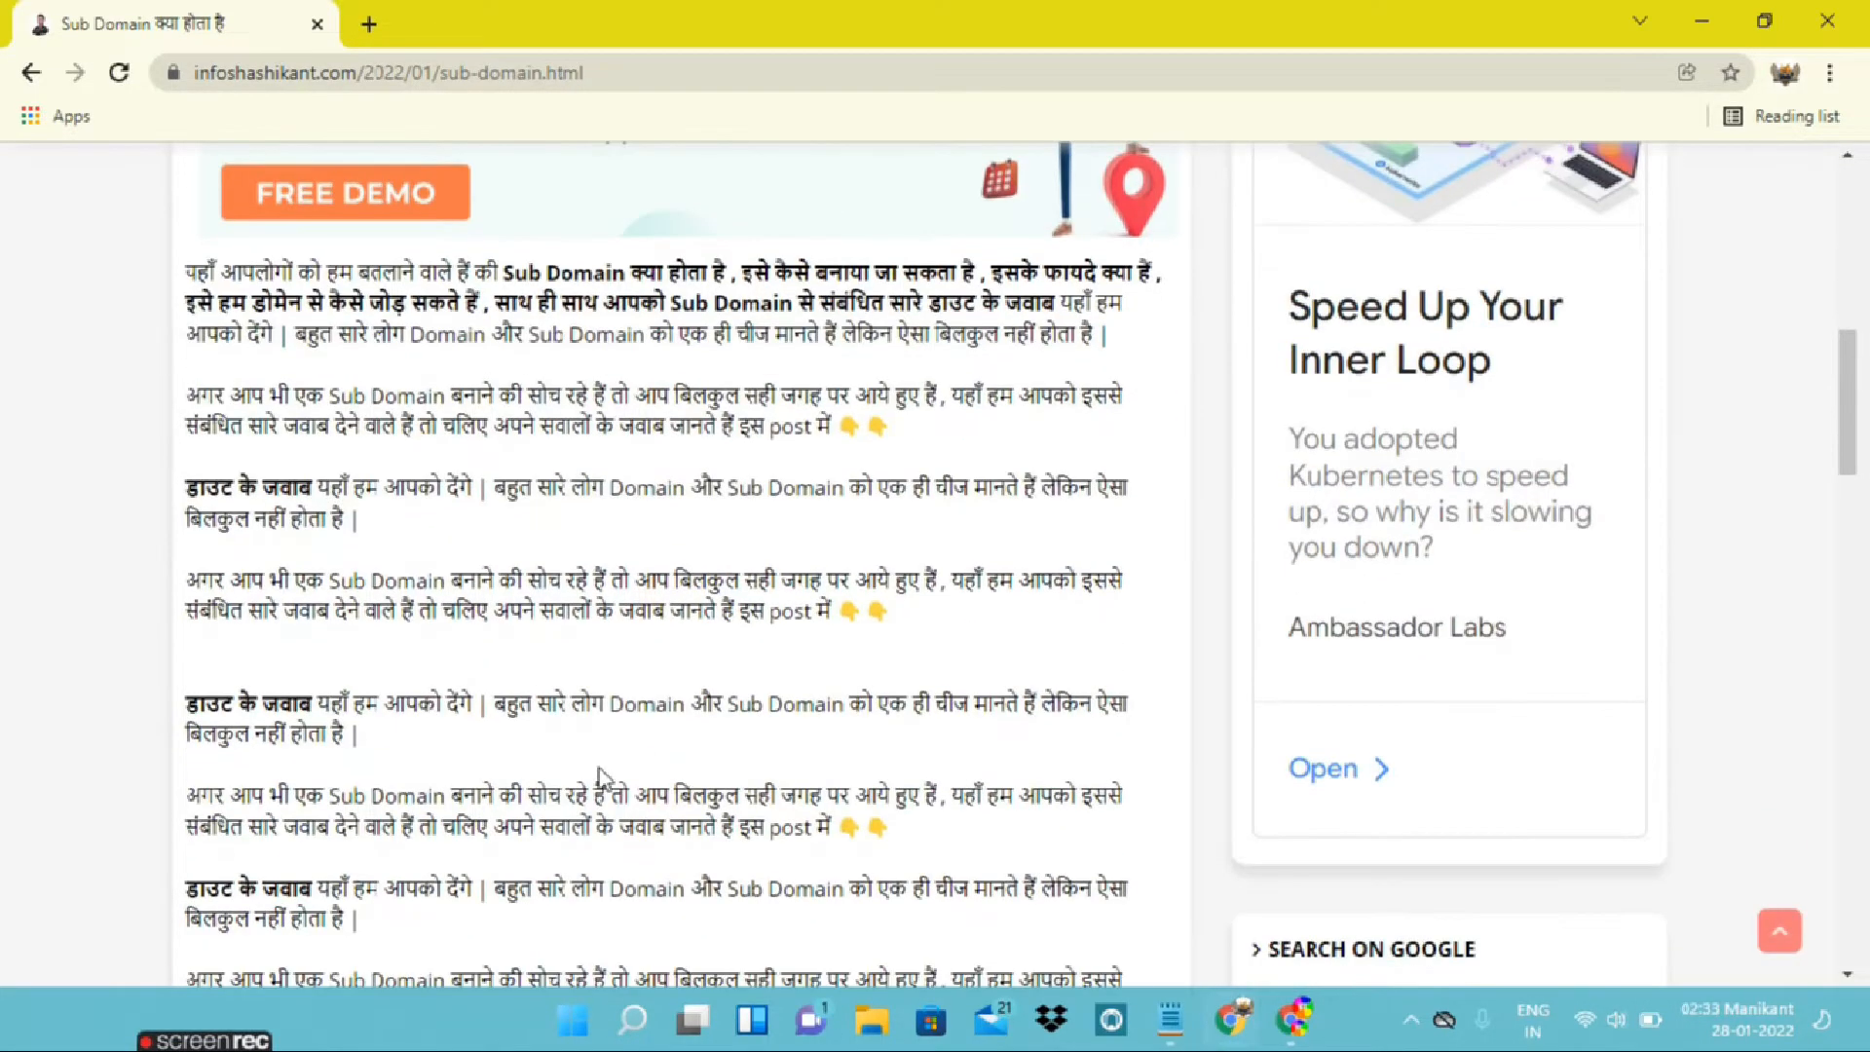
{"action": "scroll", "coordinate": [599, 769], "scroll_direction": "up", "scroll_amount": 3}
{"action": "scroll", "coordinate": [600, 769], "scroll_direction": "down", "scroll_amount": 7}
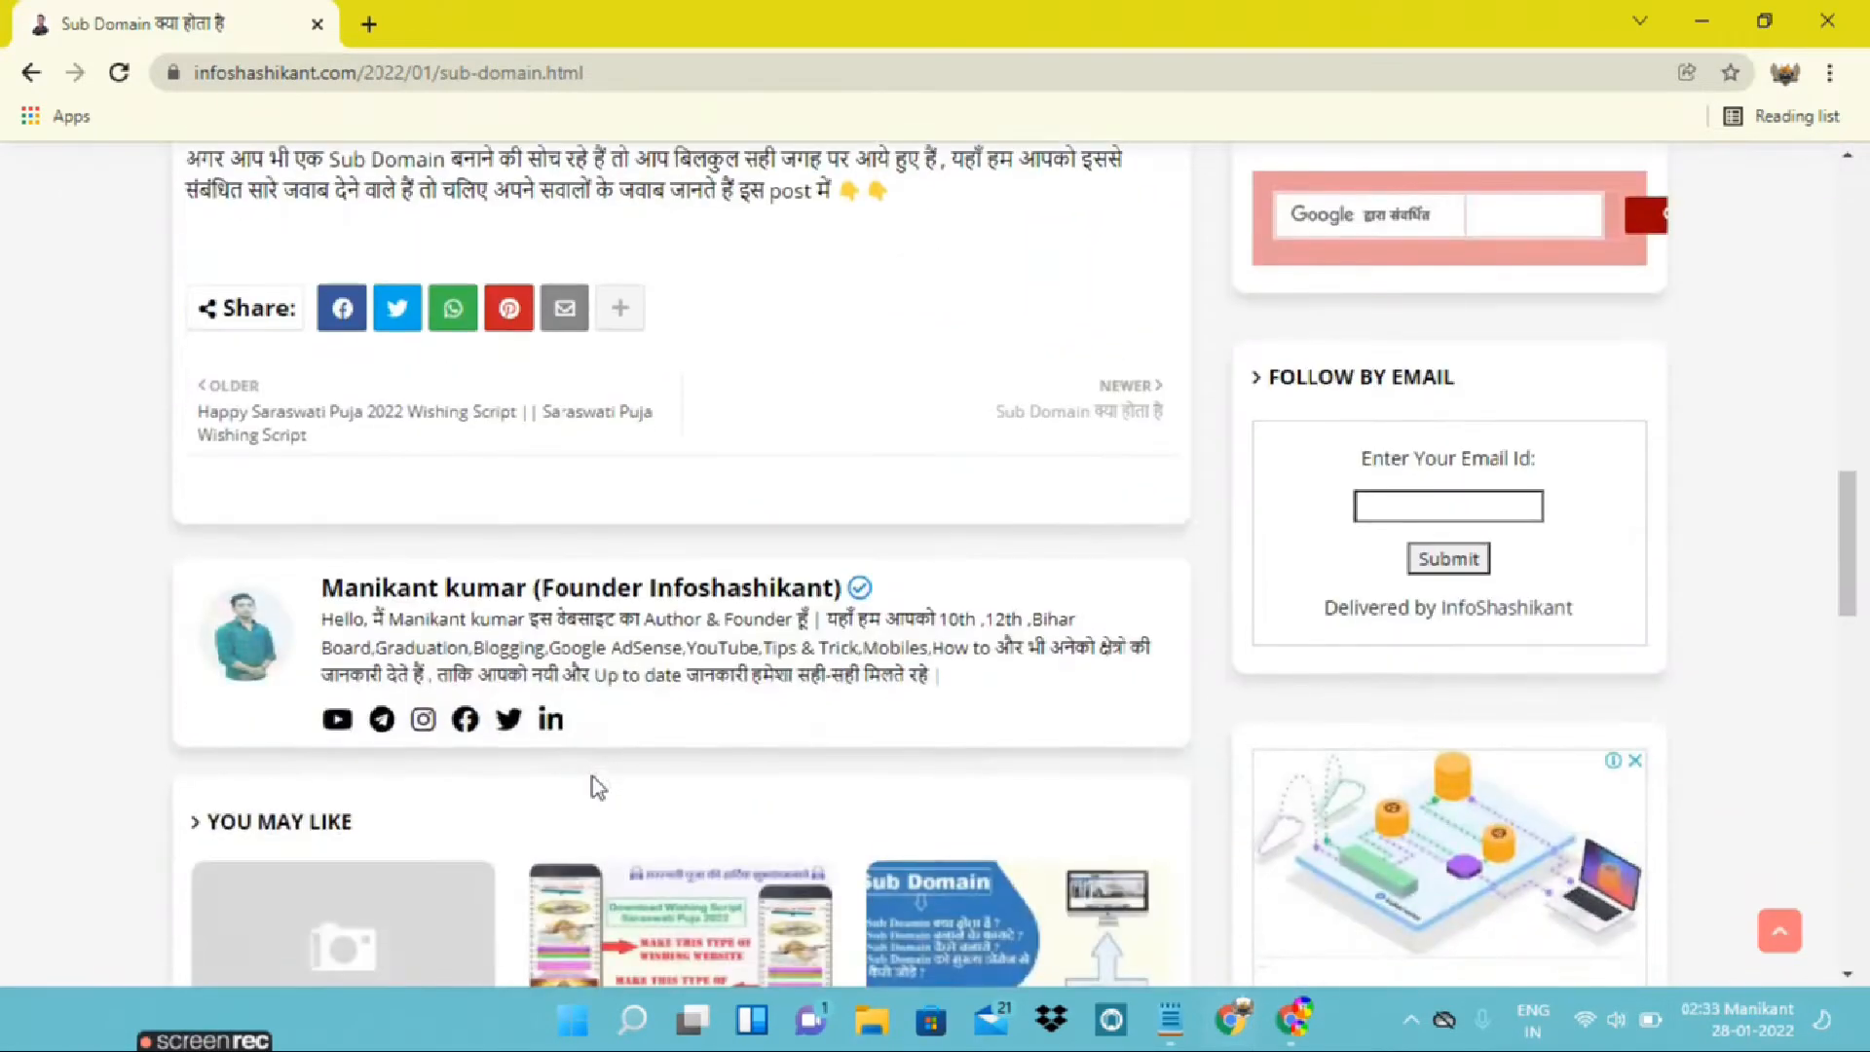
{"action": "scroll", "coordinate": [592, 776], "scroll_direction": "down", "scroll_amount": 4}
{"action": "scroll", "coordinate": [595, 784], "scroll_direction": "up", "scroll_amount": 15}
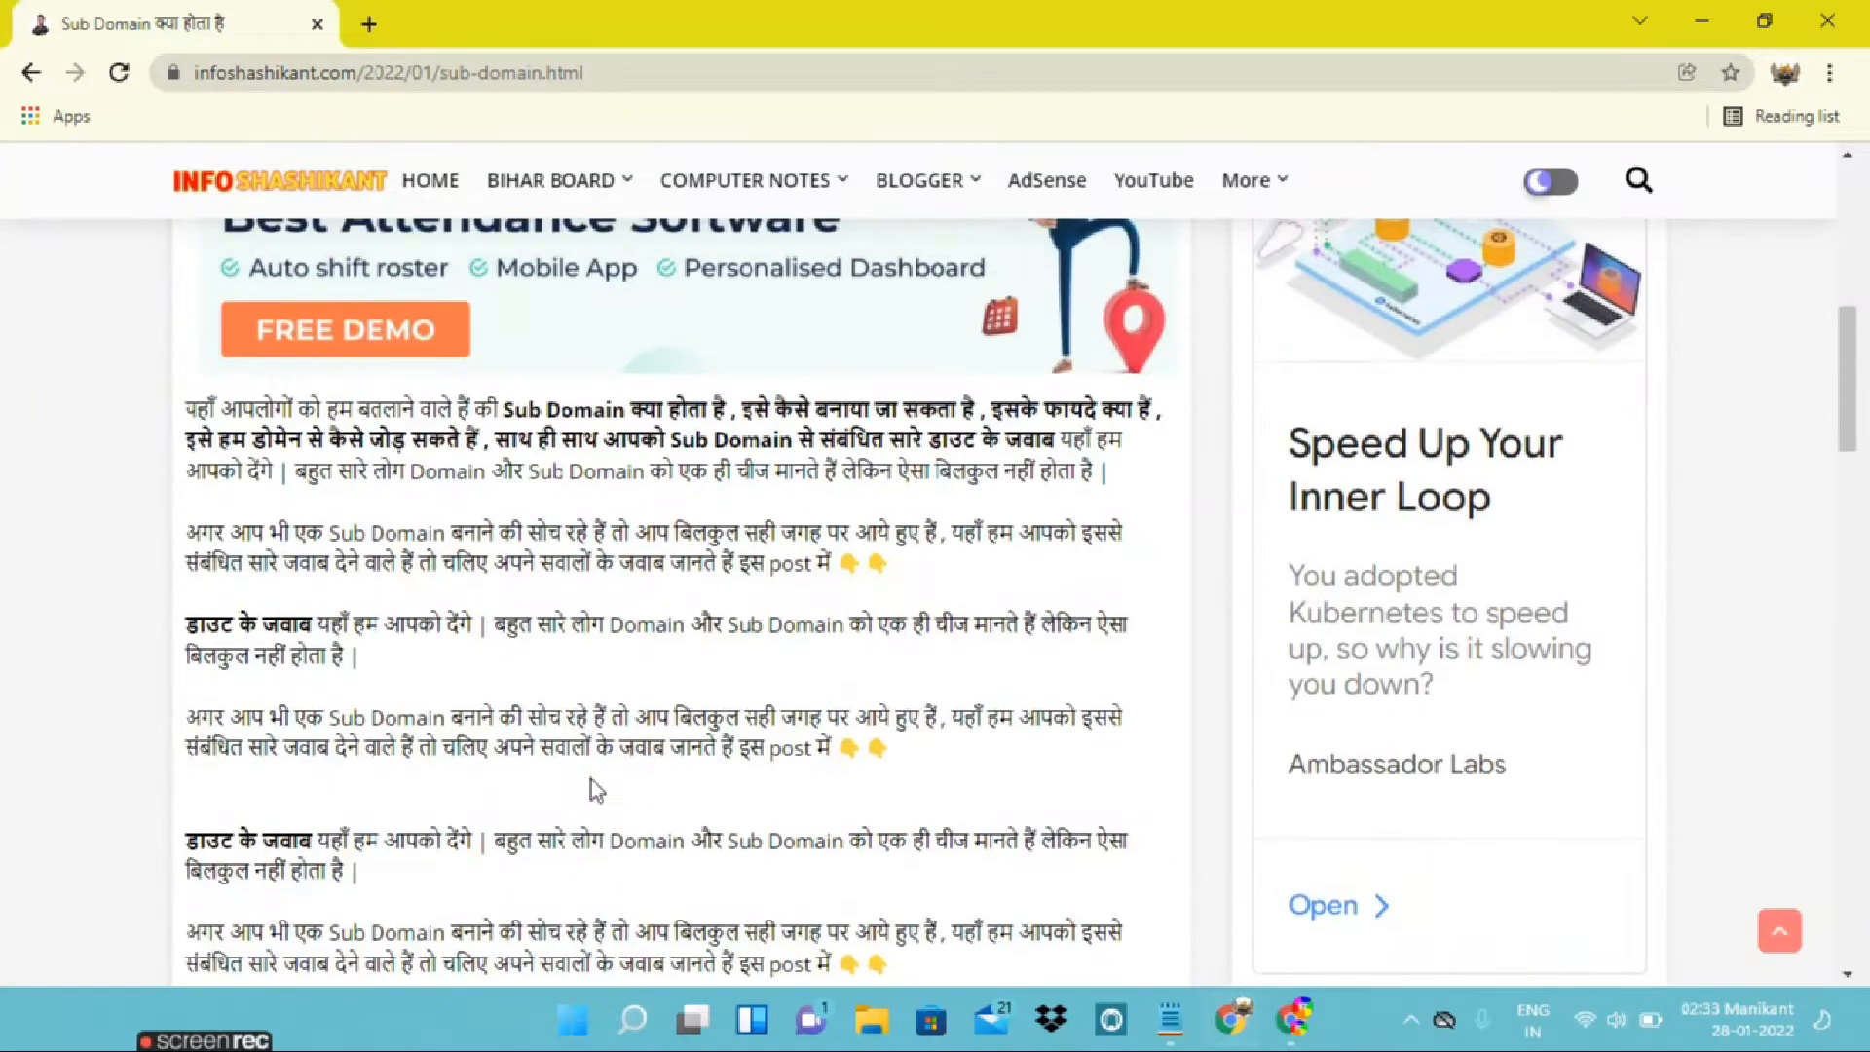
{"action": "scroll", "coordinate": [596, 787], "scroll_direction": "down", "scroll_amount": 10}
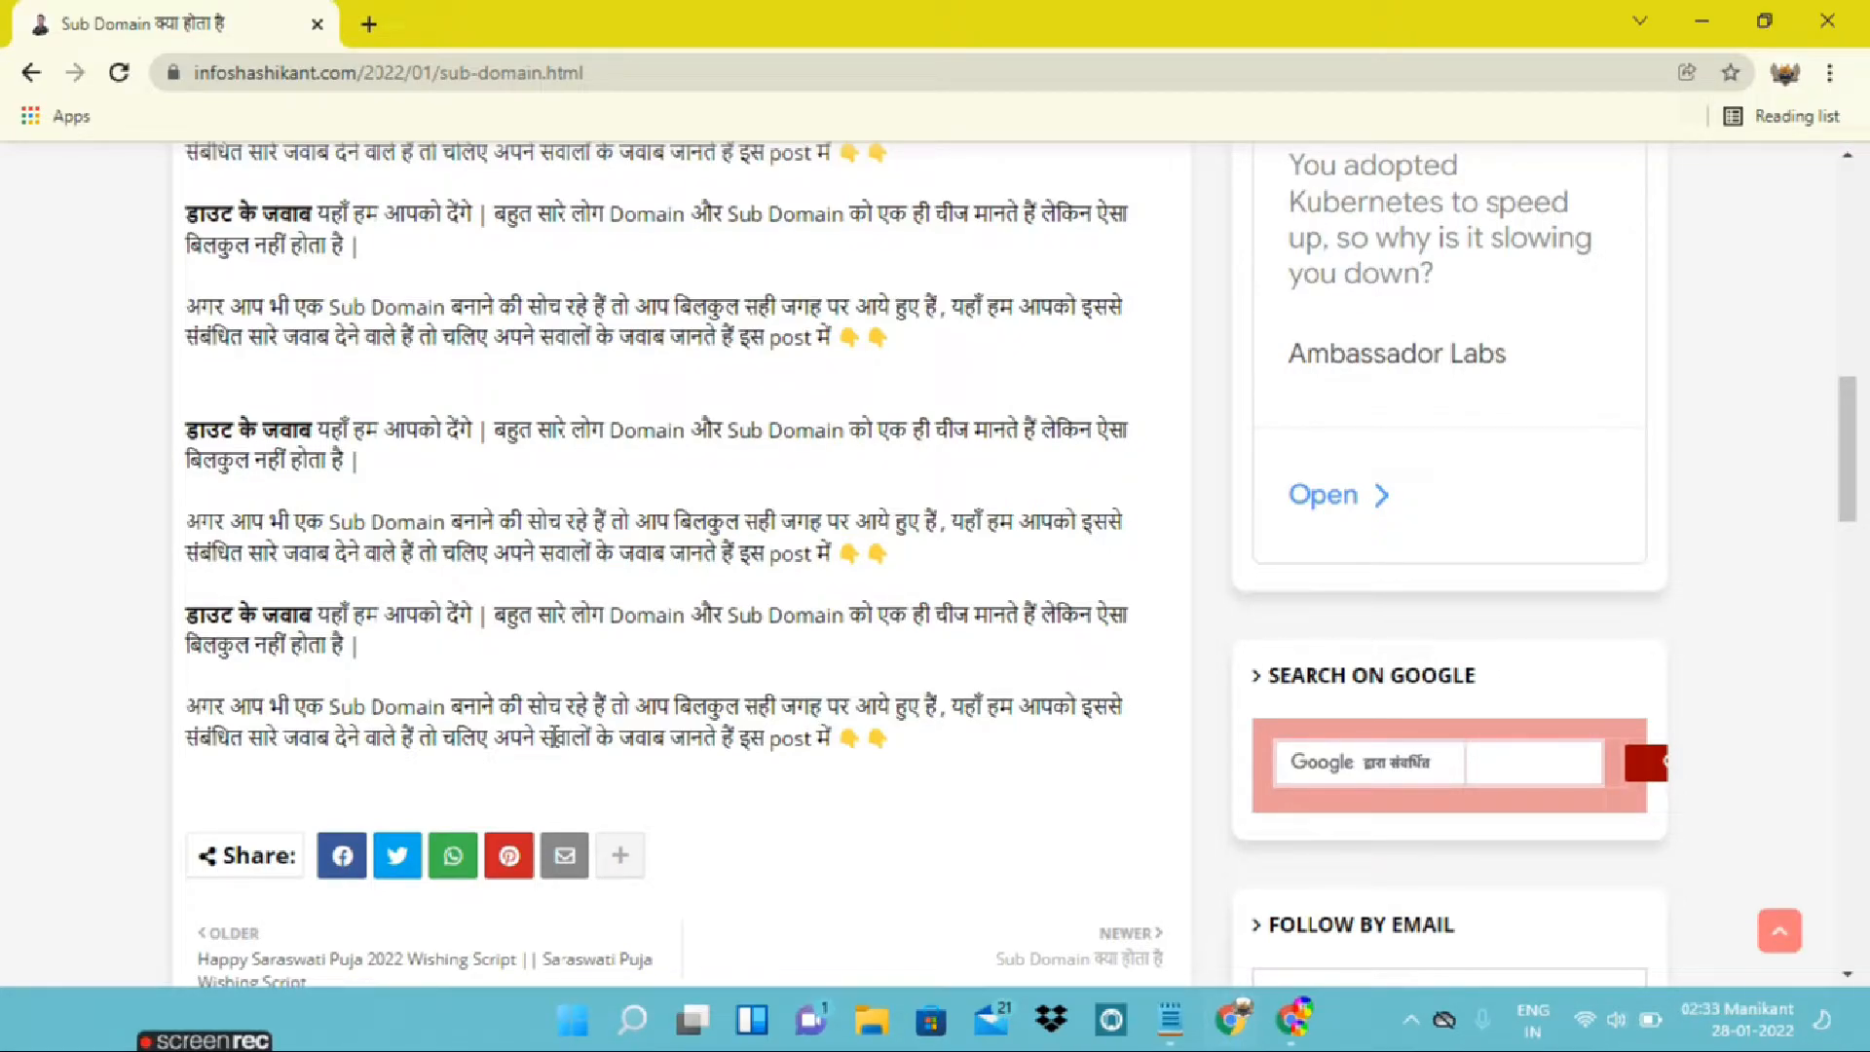
{"action": "scroll", "coordinate": [555, 740], "scroll_direction": "down", "scroll_amount": 1}
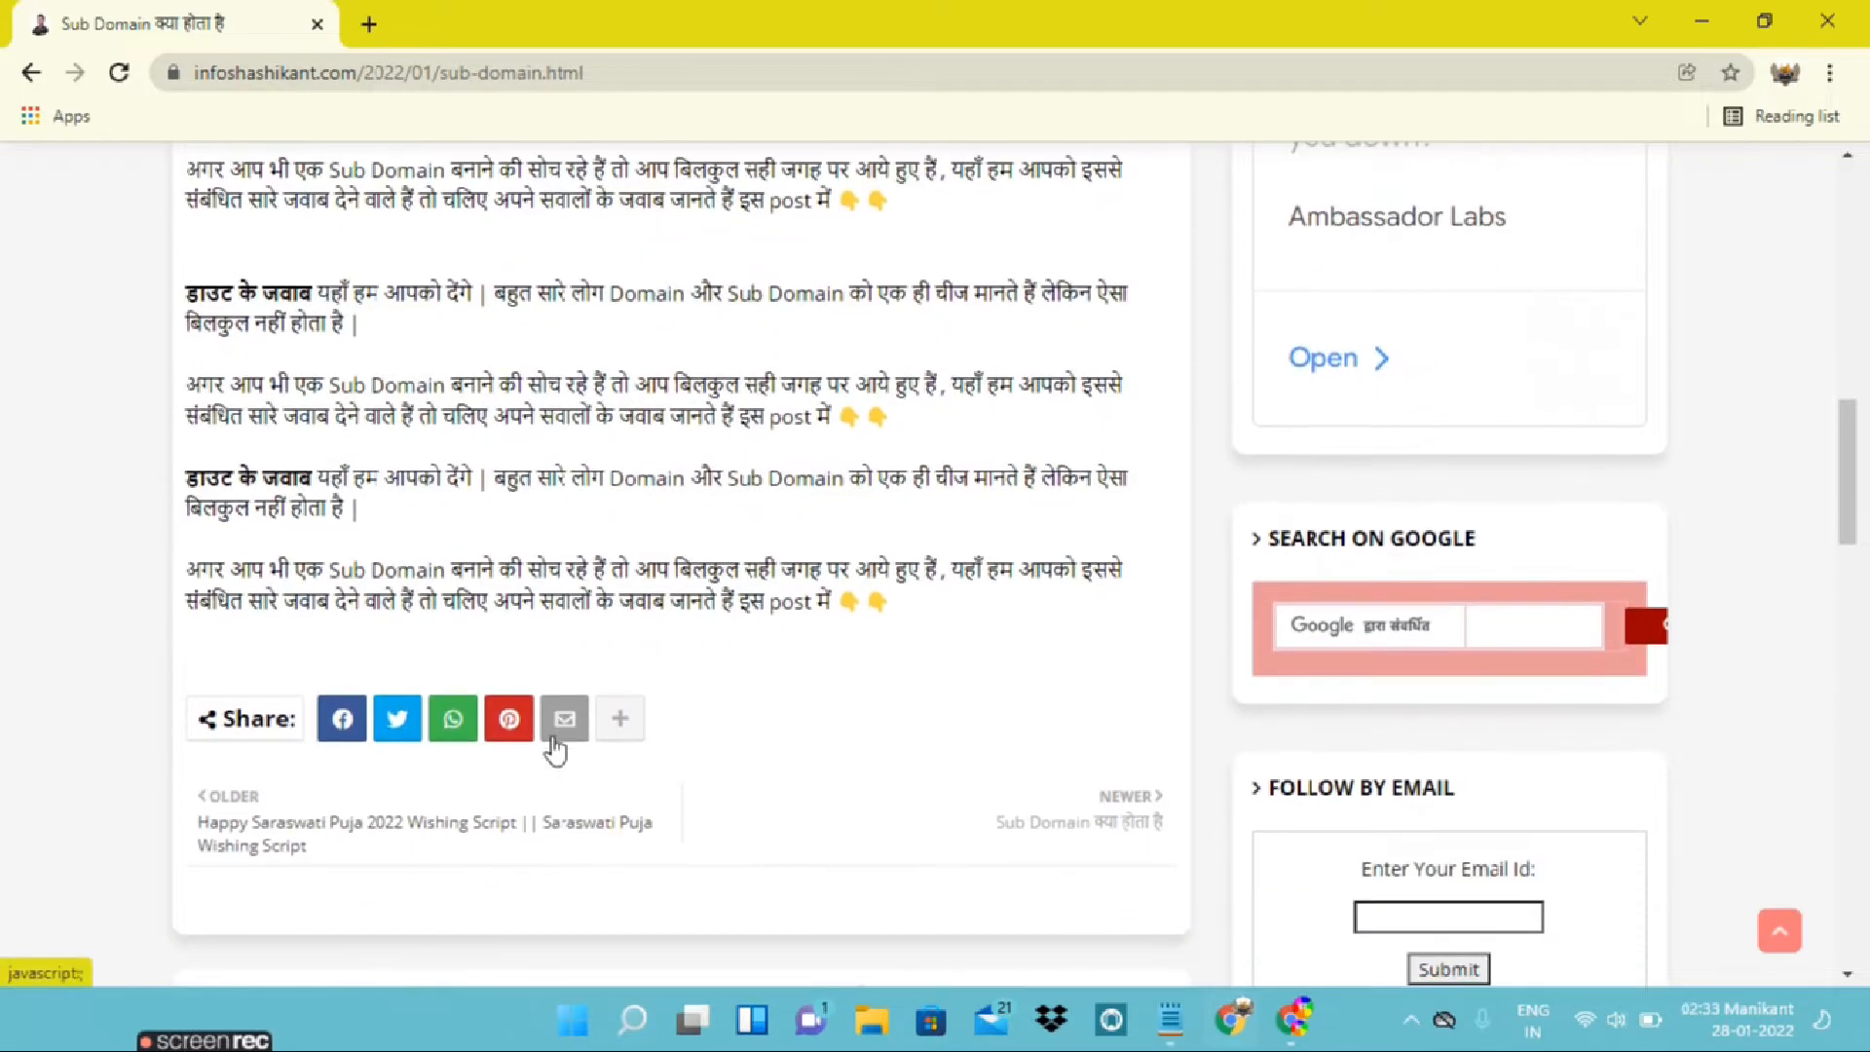
{"action": "scroll", "coordinate": [555, 744], "scroll_direction": "up", "scroll_amount": 10}
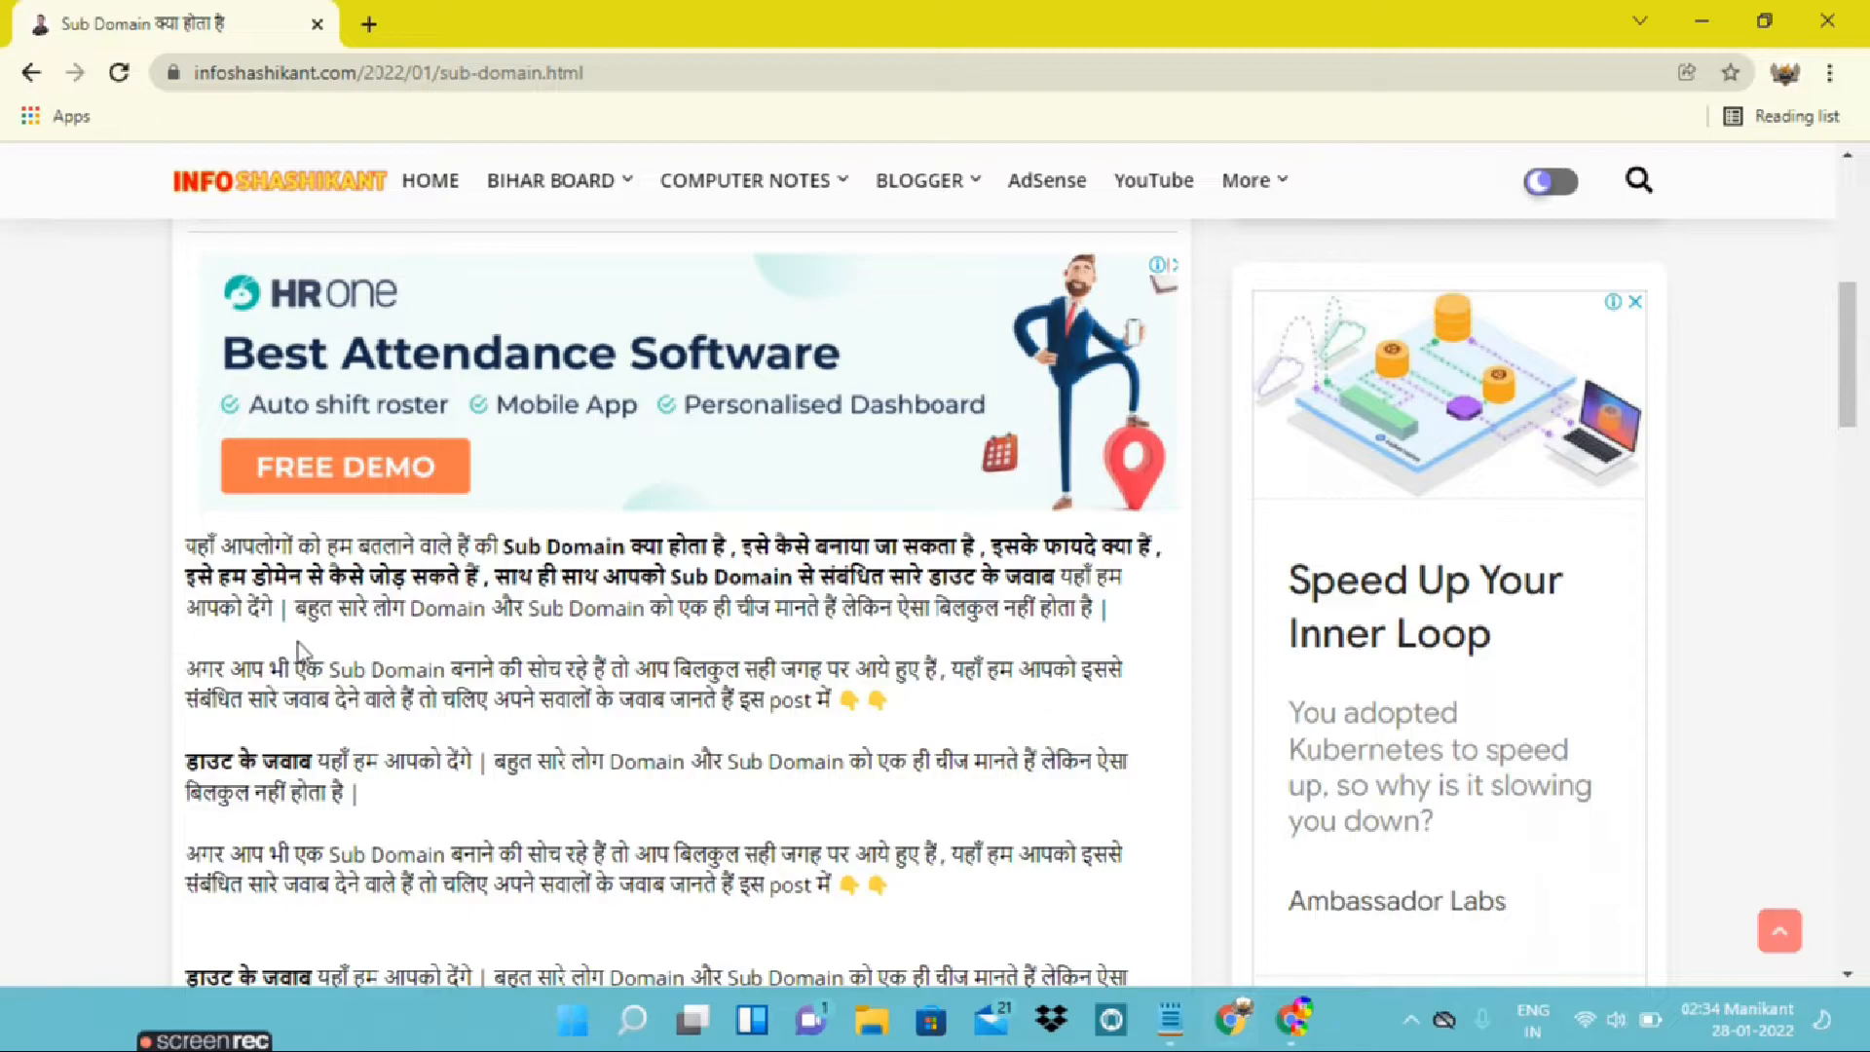
{"action": "scroll", "coordinate": [298, 643], "scroll_direction": "down", "scroll_amount": 4}
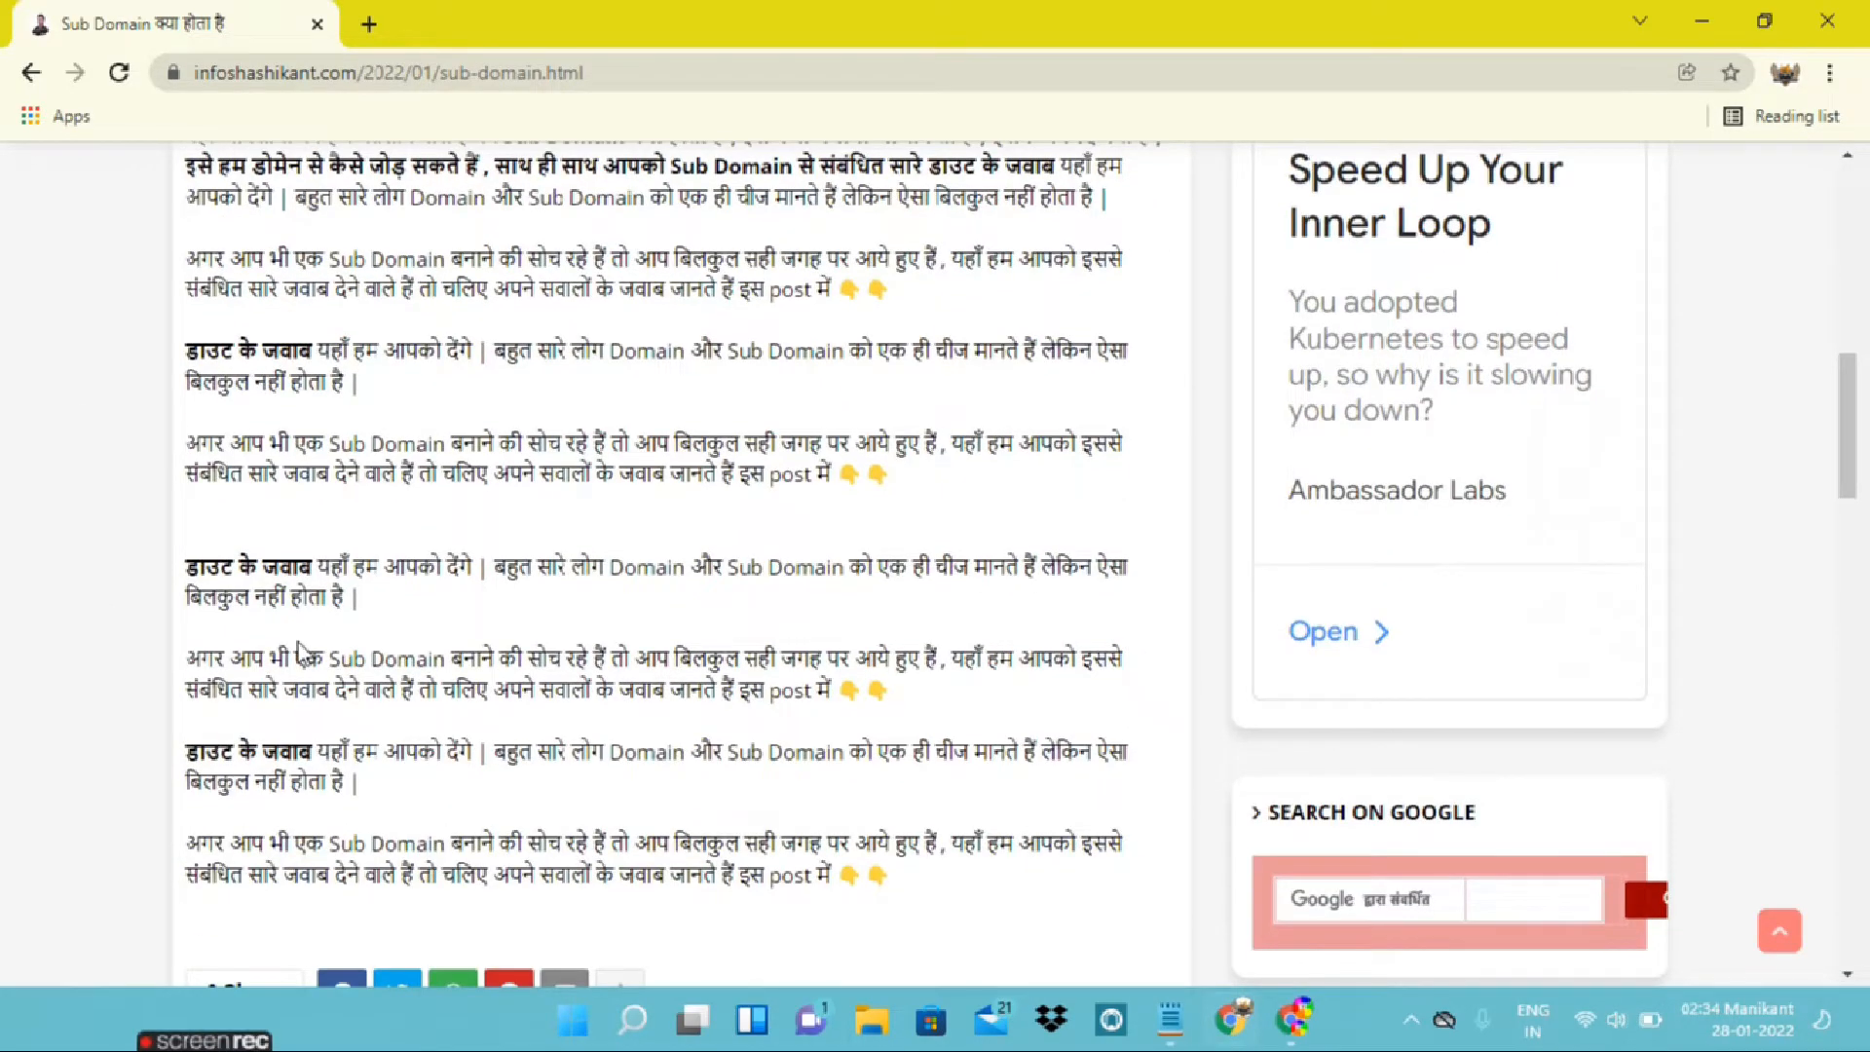
Reload the Sub Domain article again and check the ad positions below the title and after the last paragraph
{"action": "left_click", "coordinate": [131, 78]}
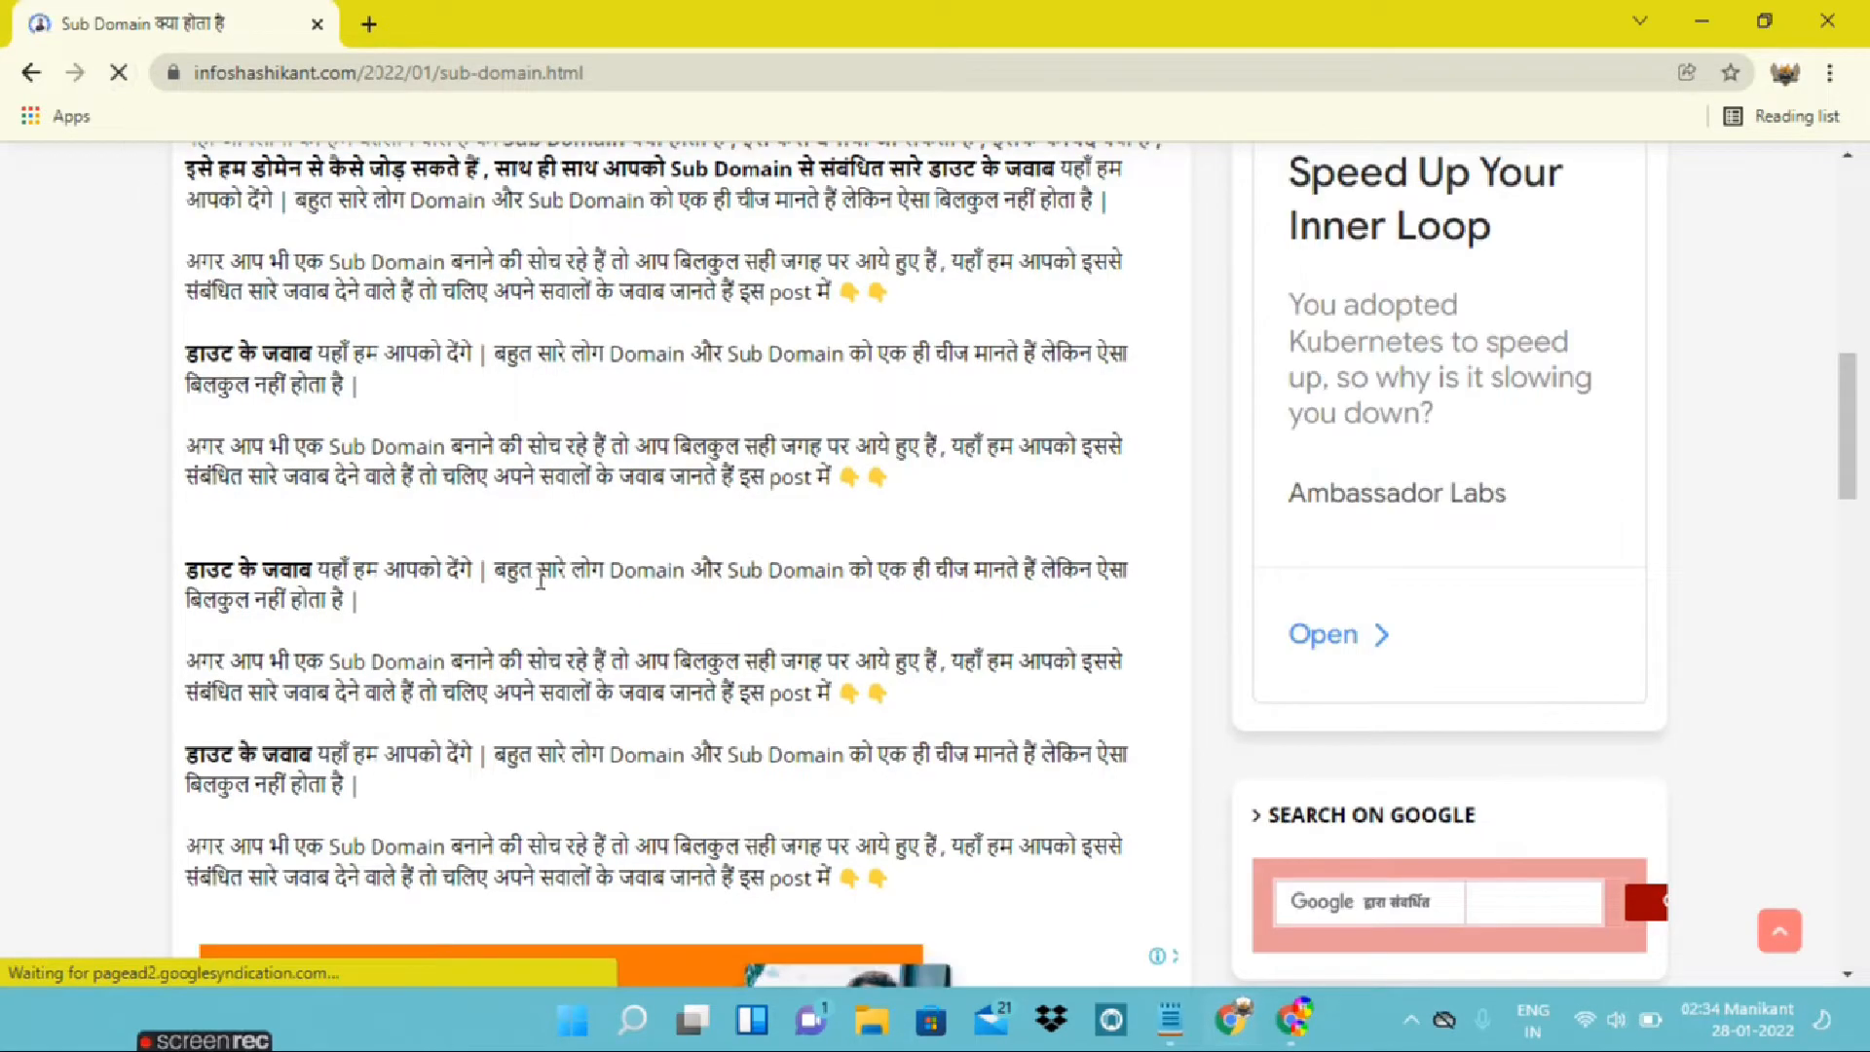
{"action": "scroll", "coordinate": [546, 591], "scroll_direction": "down", "scroll_amount": 2}
{"action": "scroll", "coordinate": [546, 592], "scroll_direction": "up", "scroll_amount": 3}
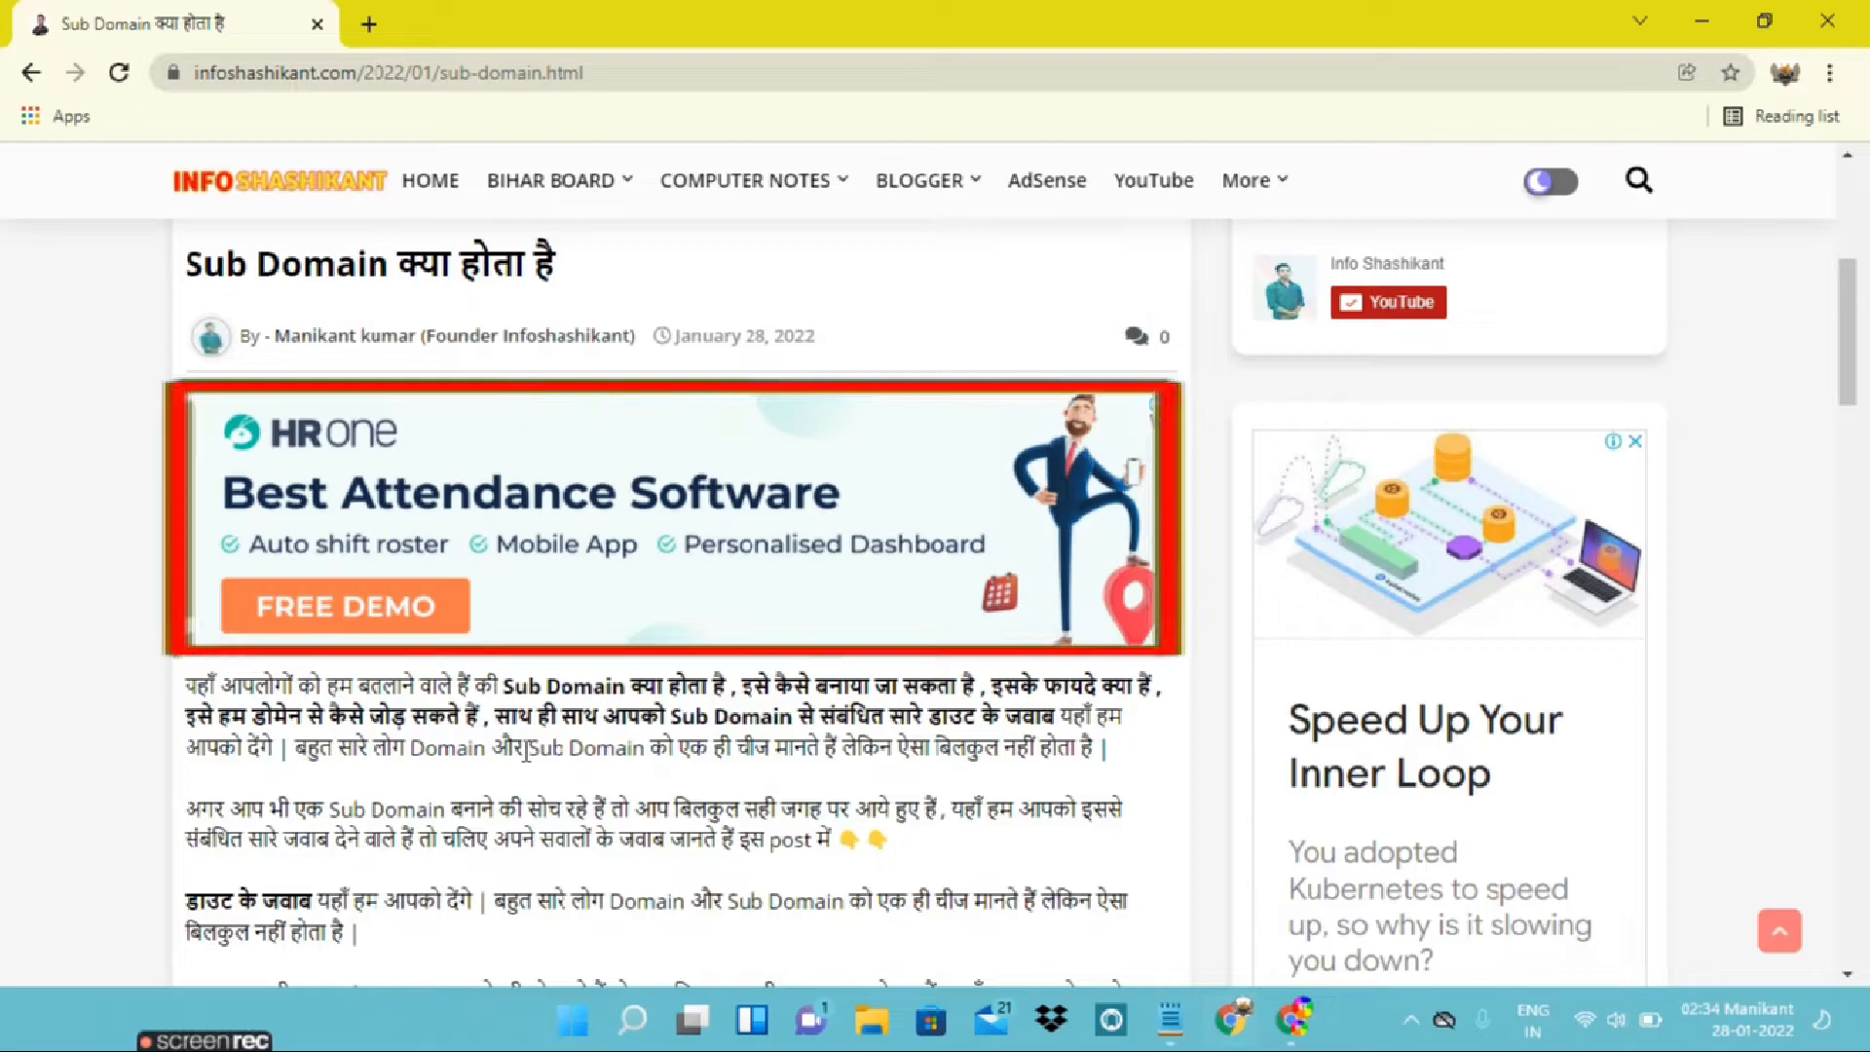
{"action": "scroll", "coordinate": [527, 752], "scroll_direction": "down", "scroll_amount": 15}
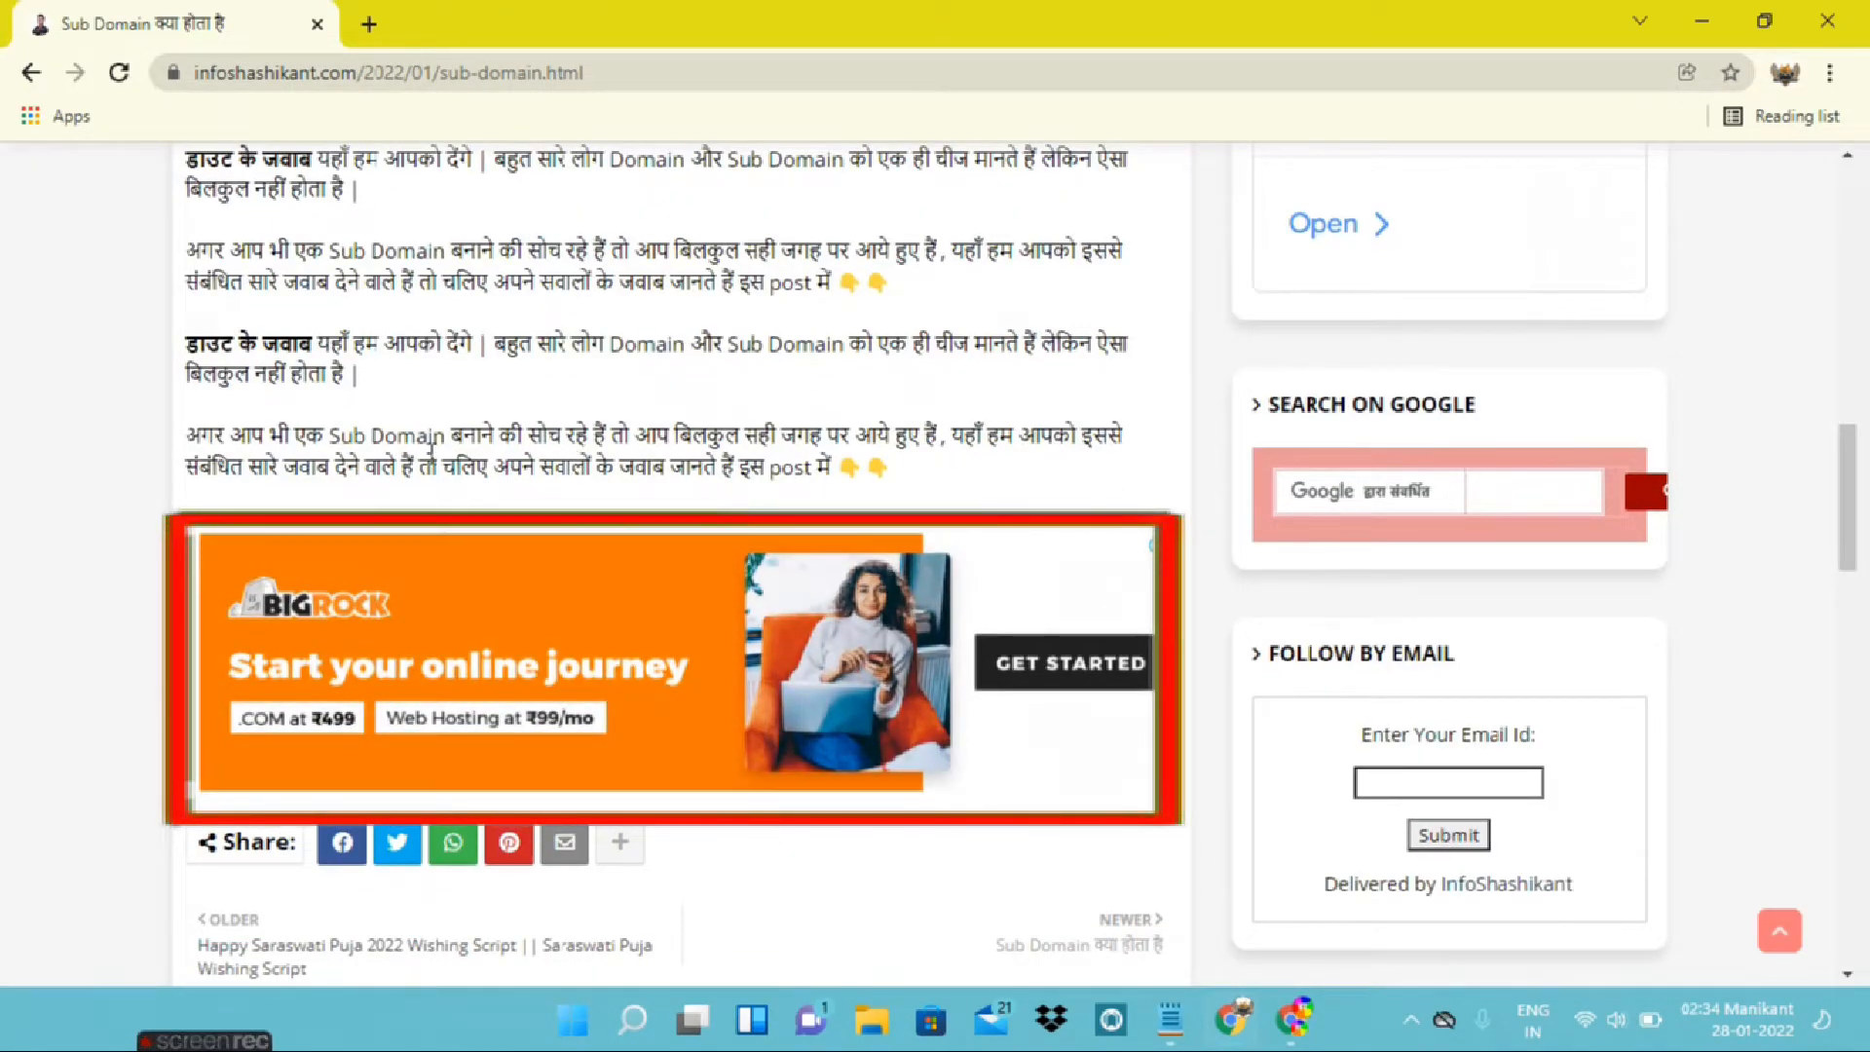
{"action": "left_click_drag", "start_coordinate": [894, 467], "coordinate": [493, 467]}
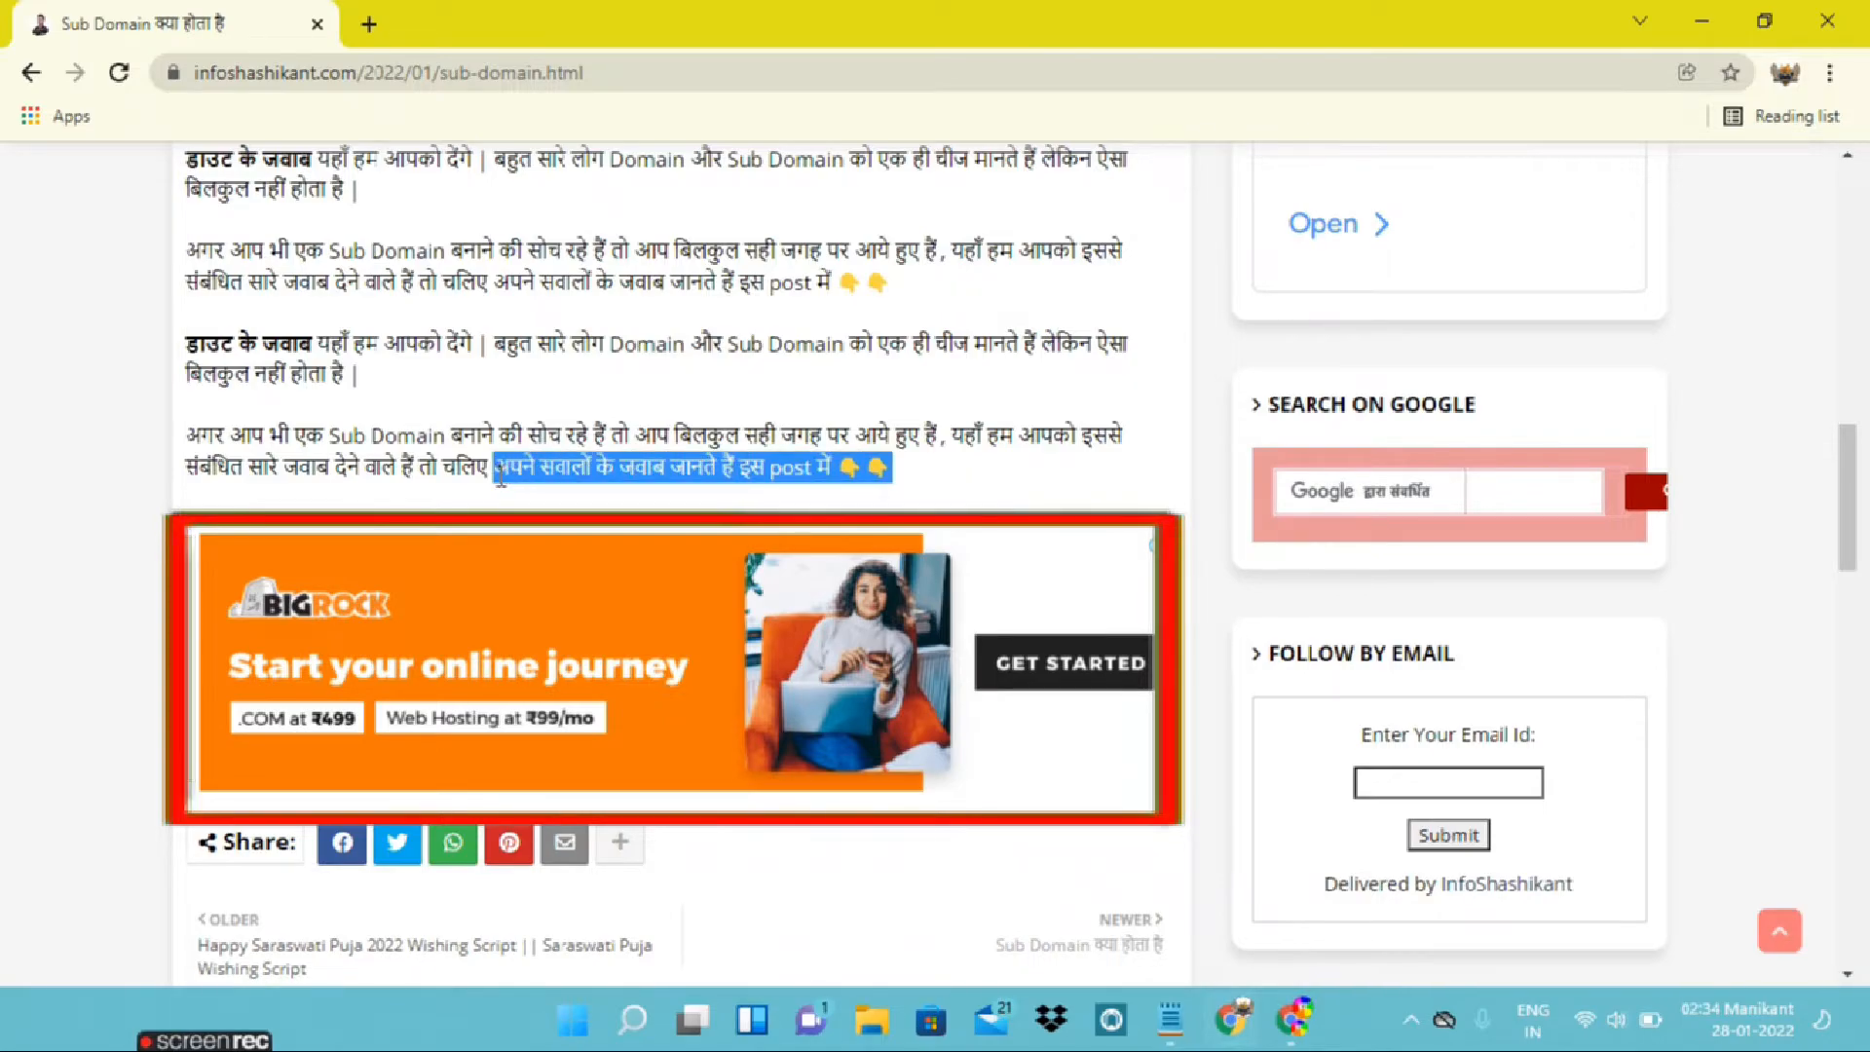
{"action": "left_click", "coordinate": [503, 467]}
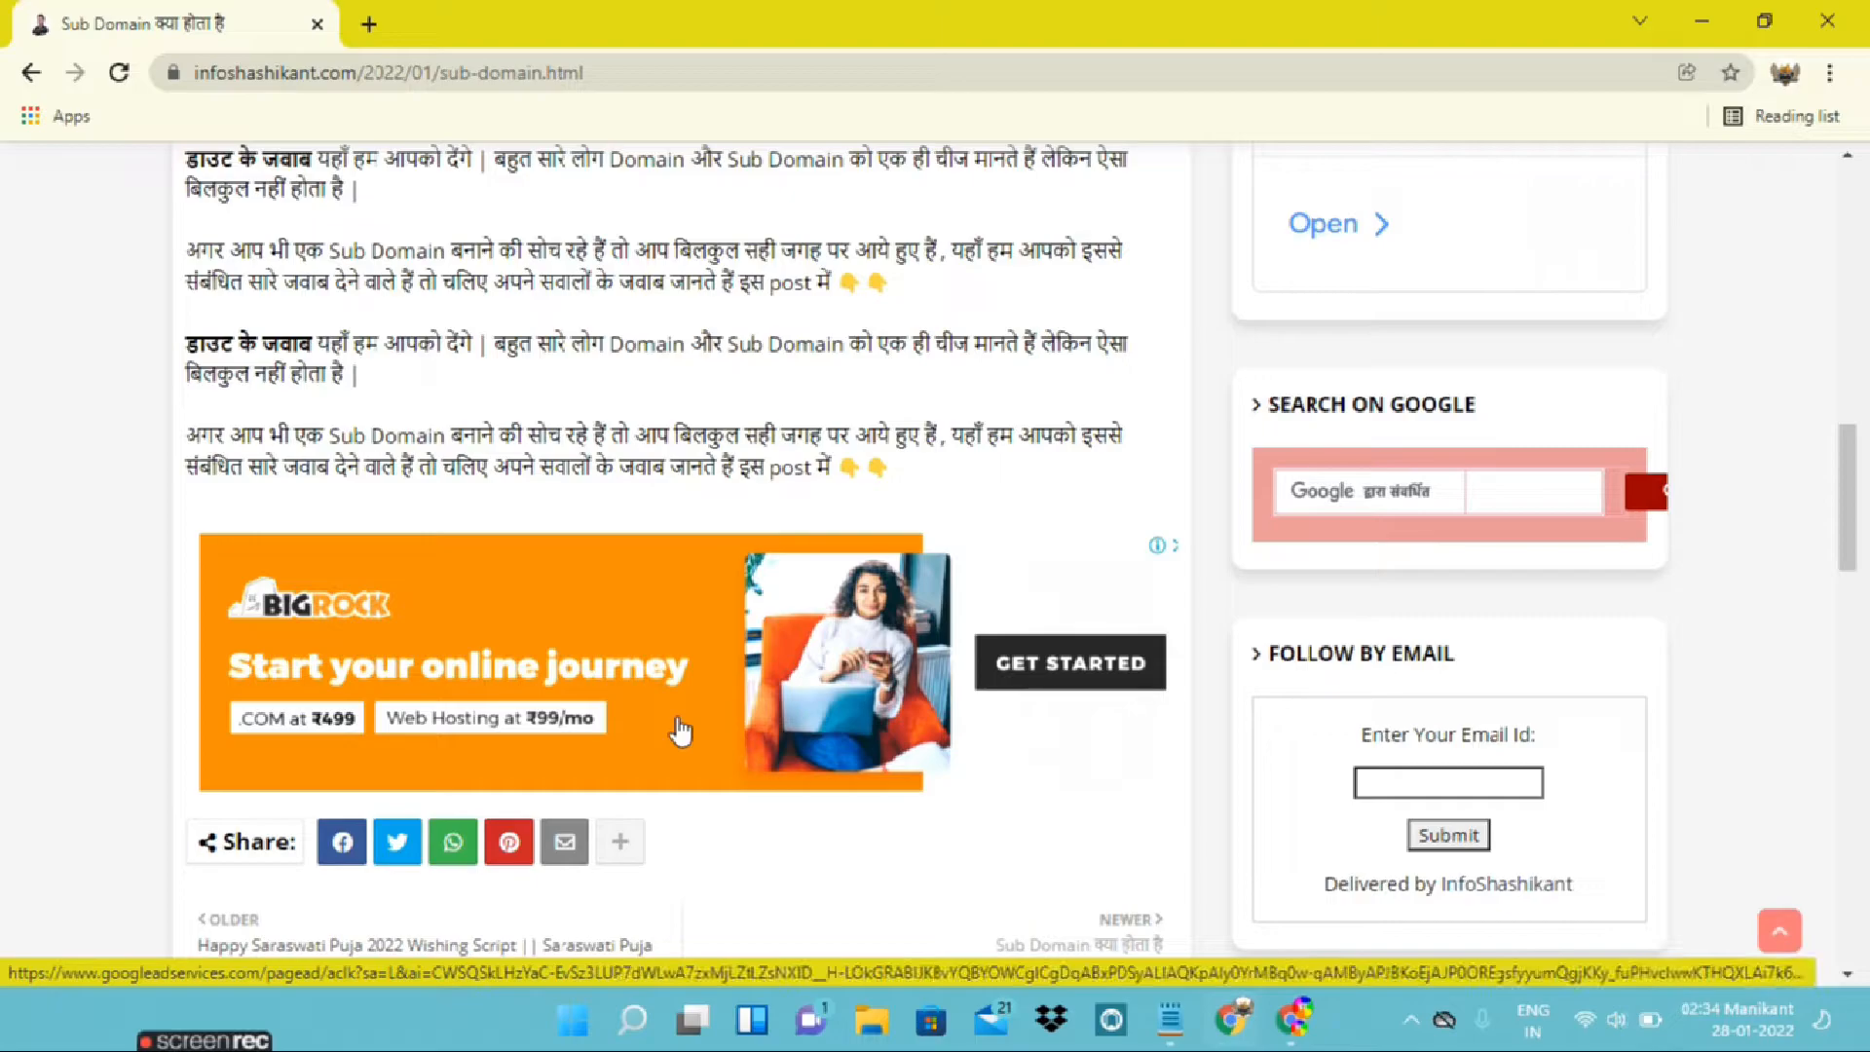
Examine the ad placed between the Sub Domain article's title and its opening paragraph, highlighting both texts, and look through the post down to the bottom ad
{"action": "scroll", "coordinate": [682, 721], "scroll_direction": "up", "scroll_amount": 7}
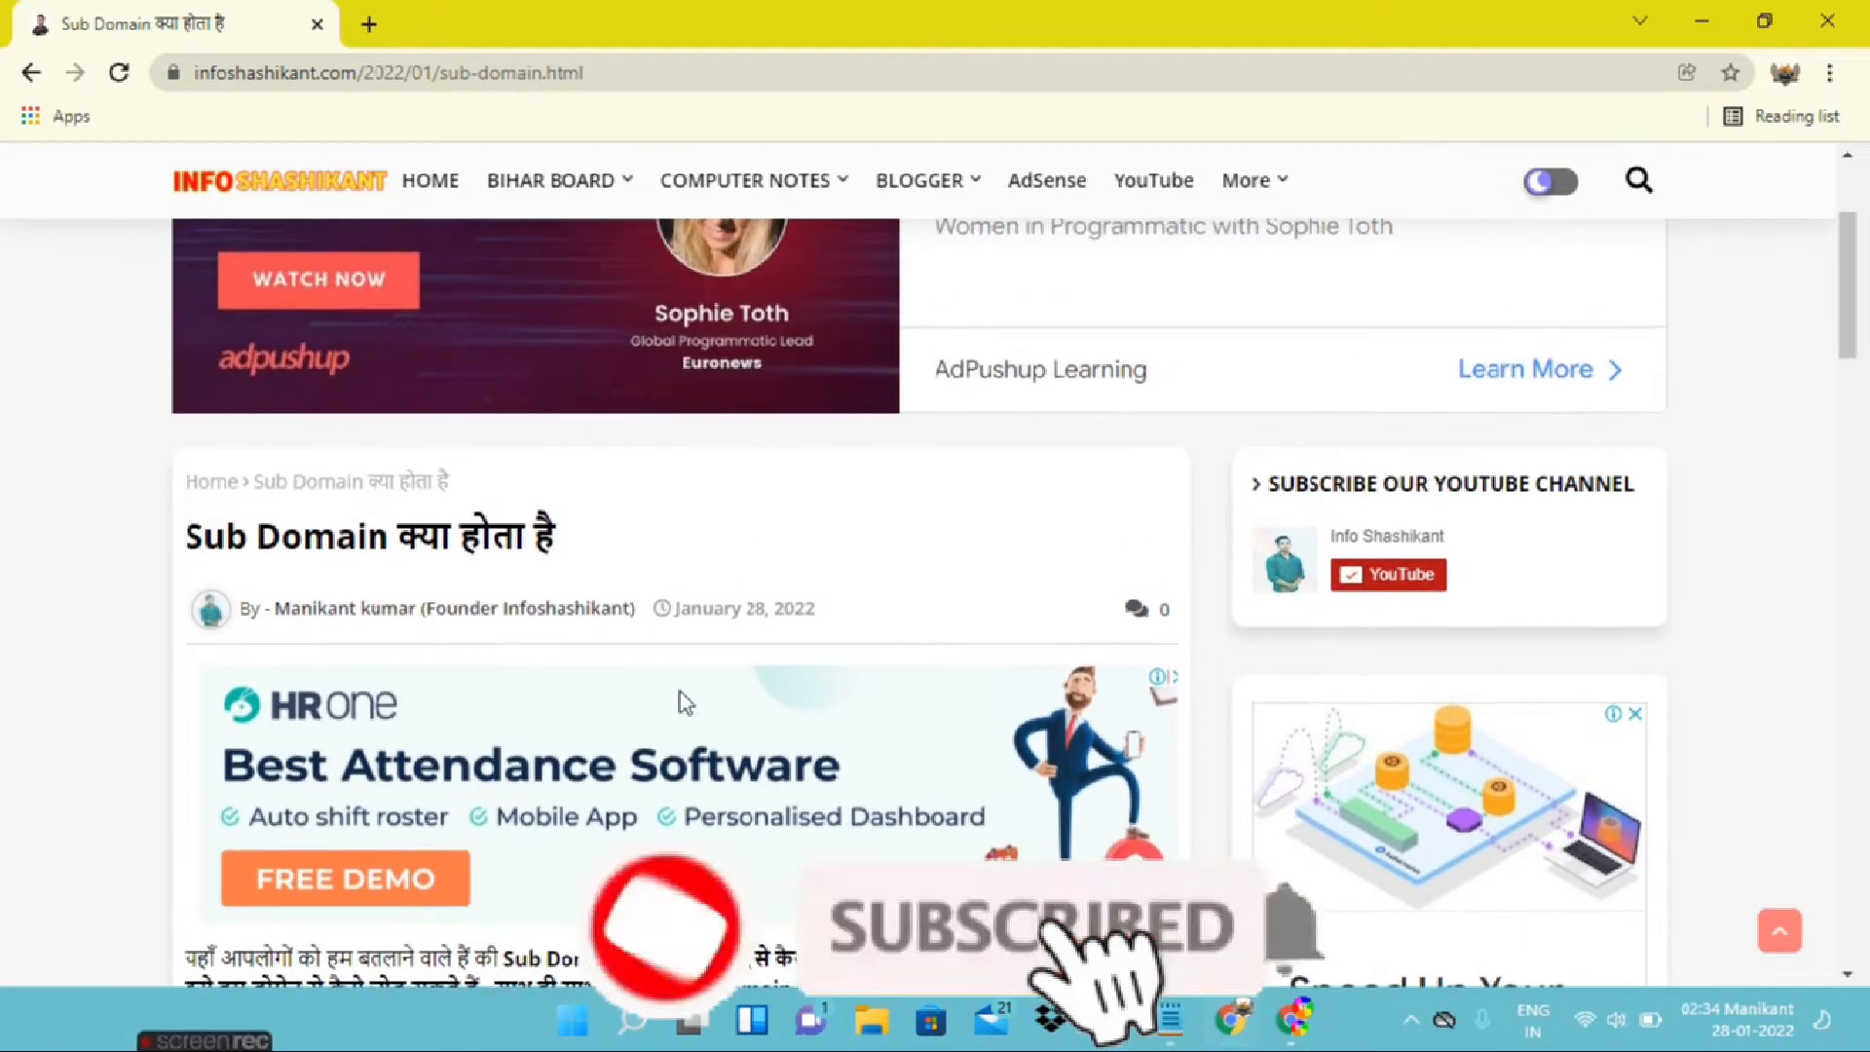
{"action": "scroll", "coordinate": [656, 652], "scroll_direction": "down", "scroll_amount": 3}
{"action": "left_click_drag", "start_coordinate": [524, 260], "coordinate": [368, 263]}
{"action": "left_click", "coordinate": [509, 256]}
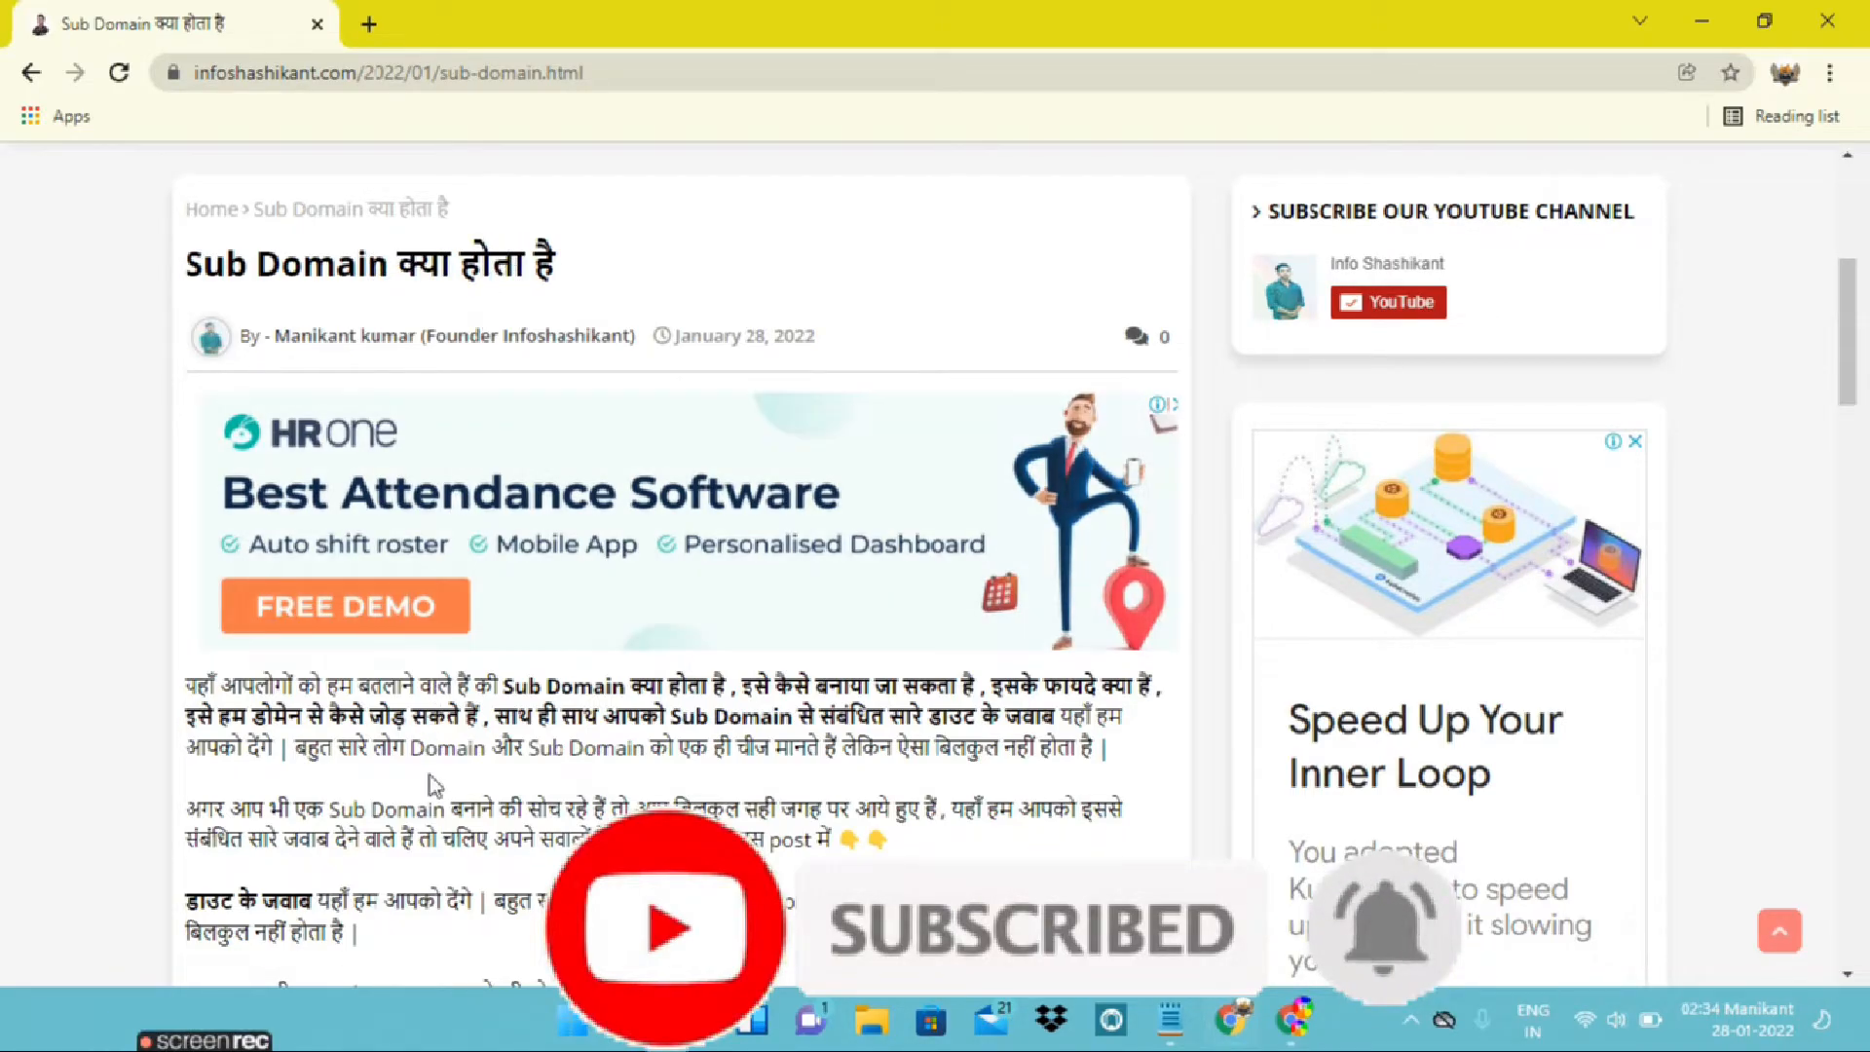
{"action": "left_click_drag", "start_coordinate": [188, 686], "coordinate": [696, 690]}
{"action": "left_click", "coordinate": [768, 698]}
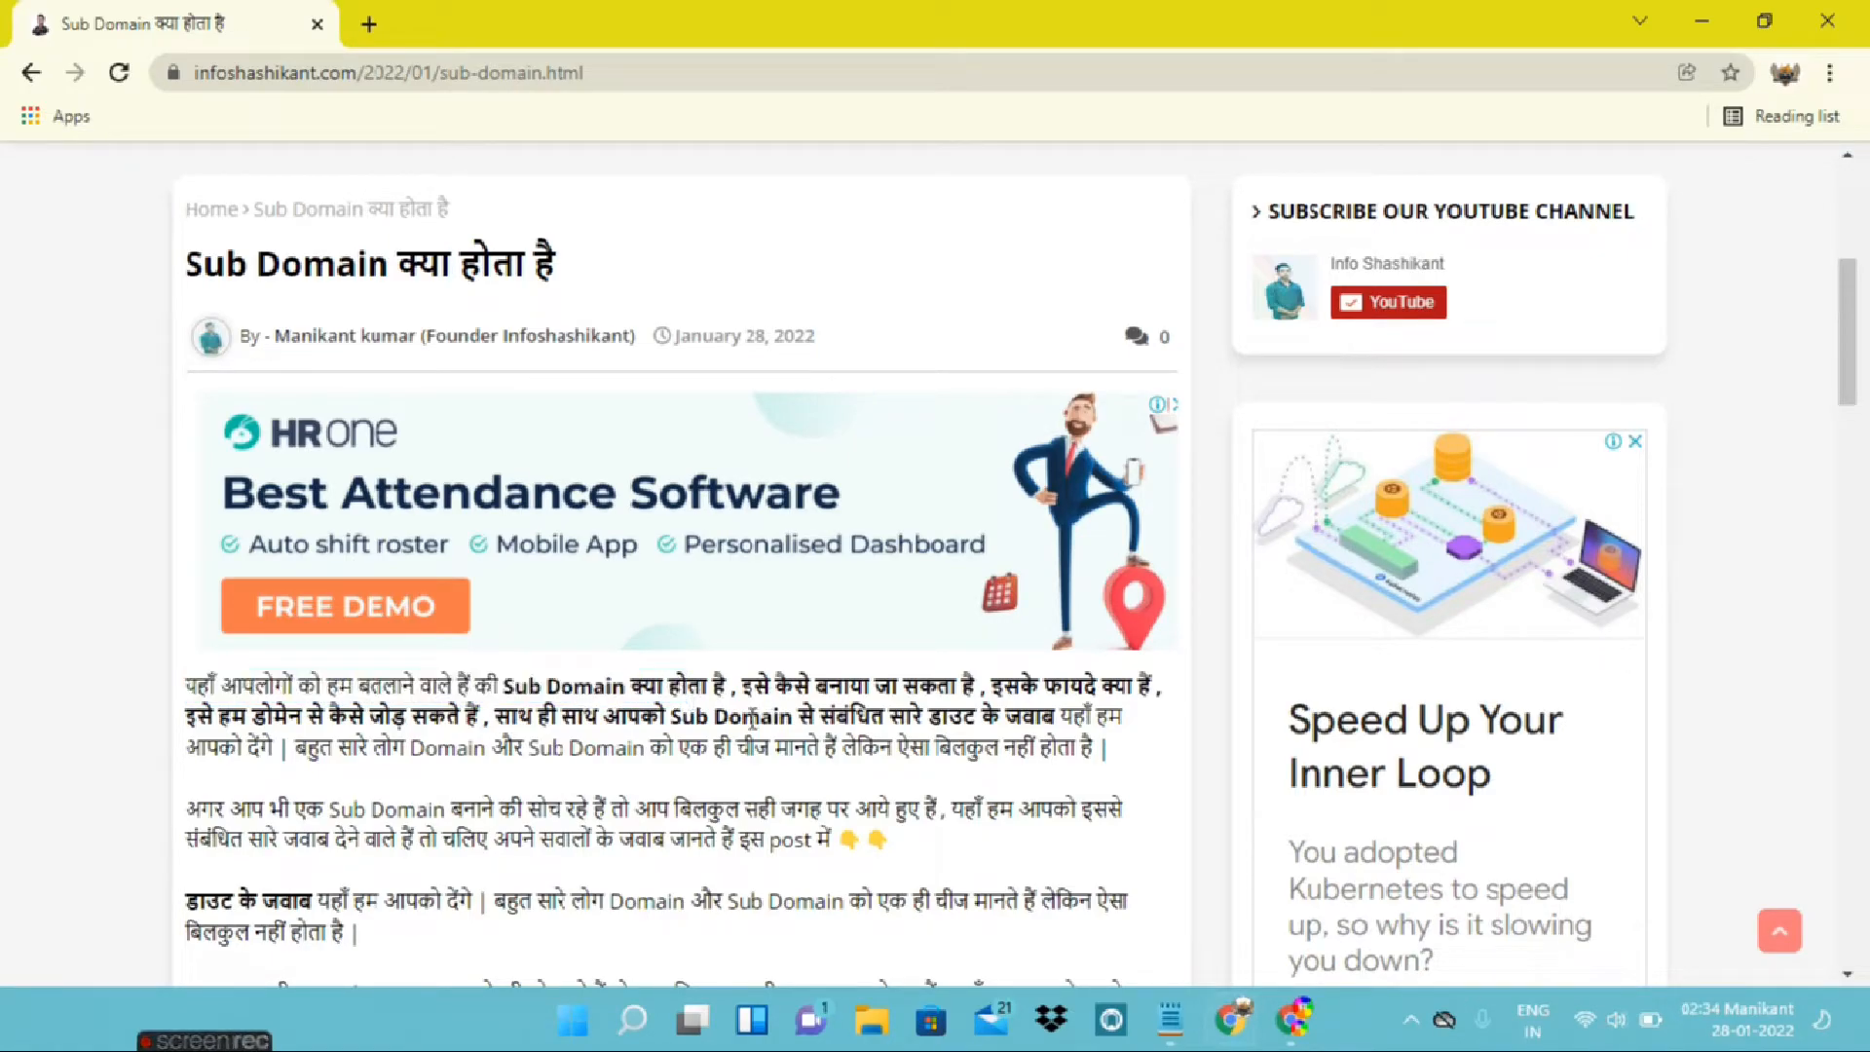
{"action": "scroll", "coordinate": [722, 732], "scroll_direction": "up", "scroll_amount": 1}
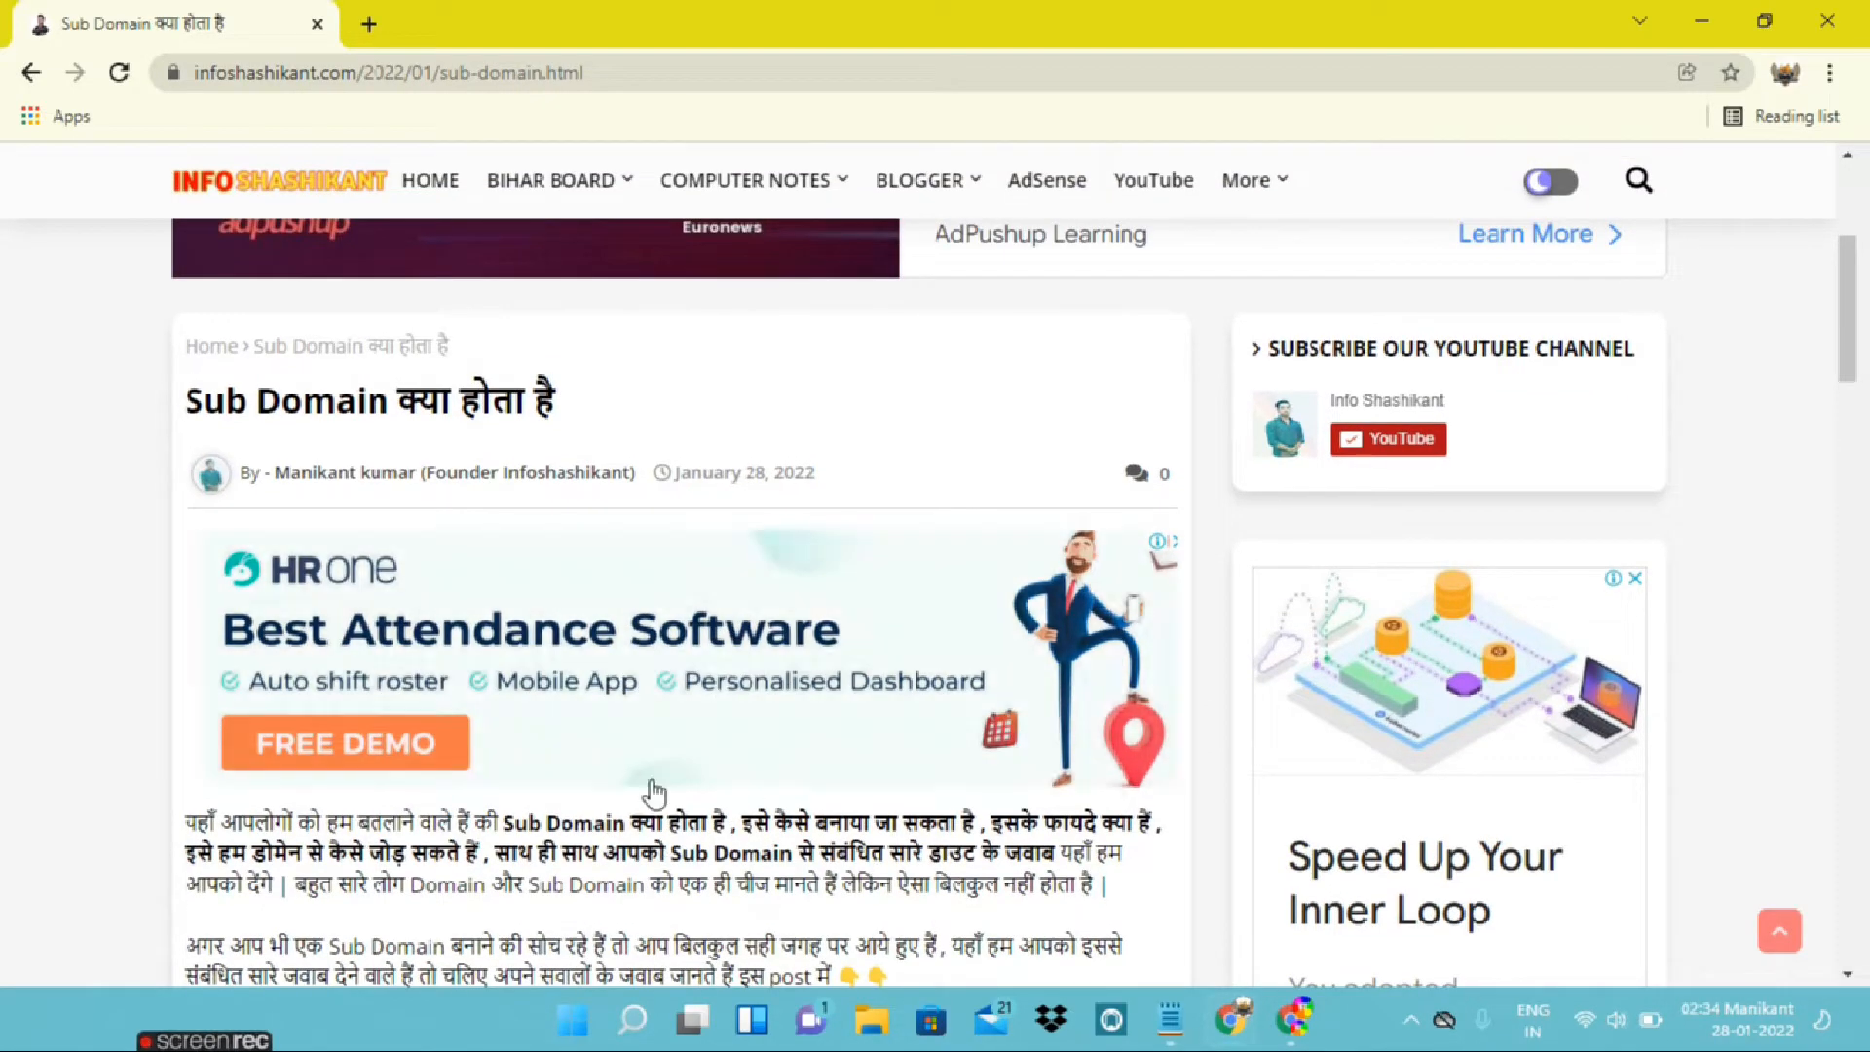
{"action": "scroll", "coordinate": [660, 672], "scroll_direction": "down", "scroll_amount": 10}
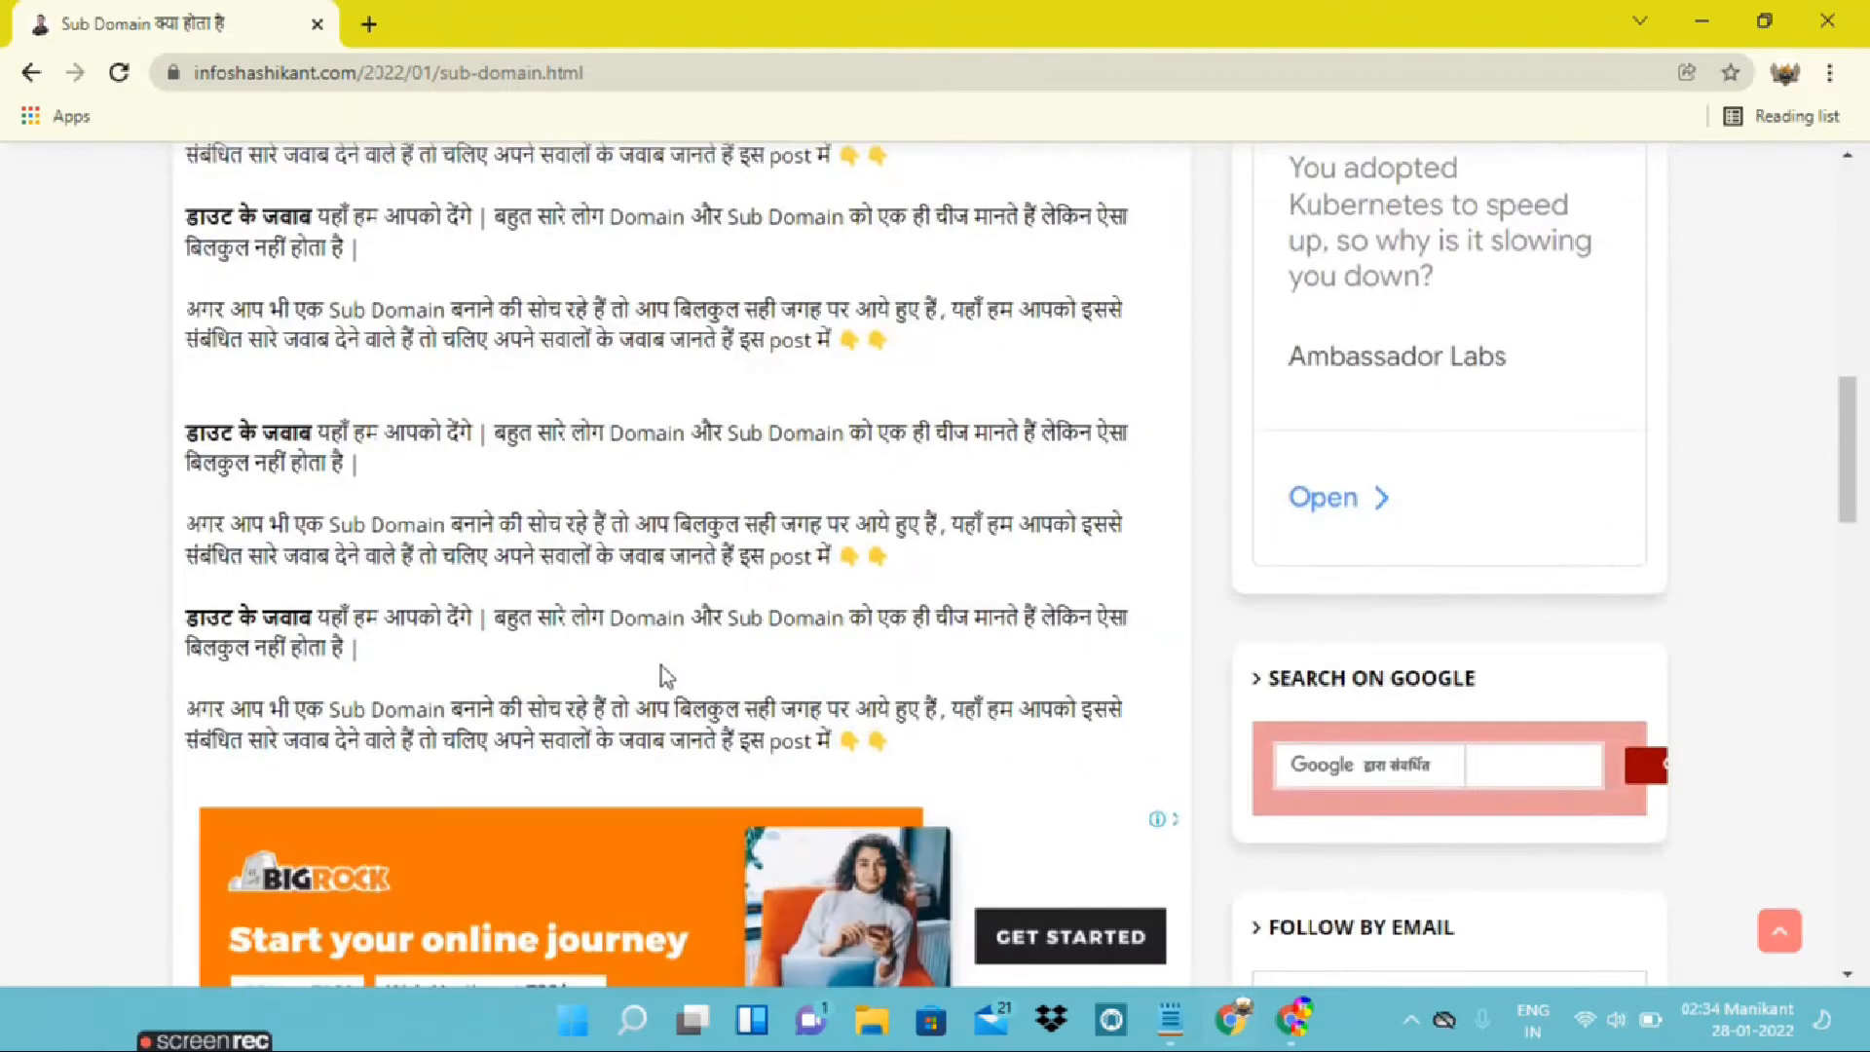
Switch to the Blogger Layout window and review the Top Post Ad and Below Post Ad gadgets in the Inside Post Ads sections
{"action": "left_click", "coordinate": [1271, 1022]}
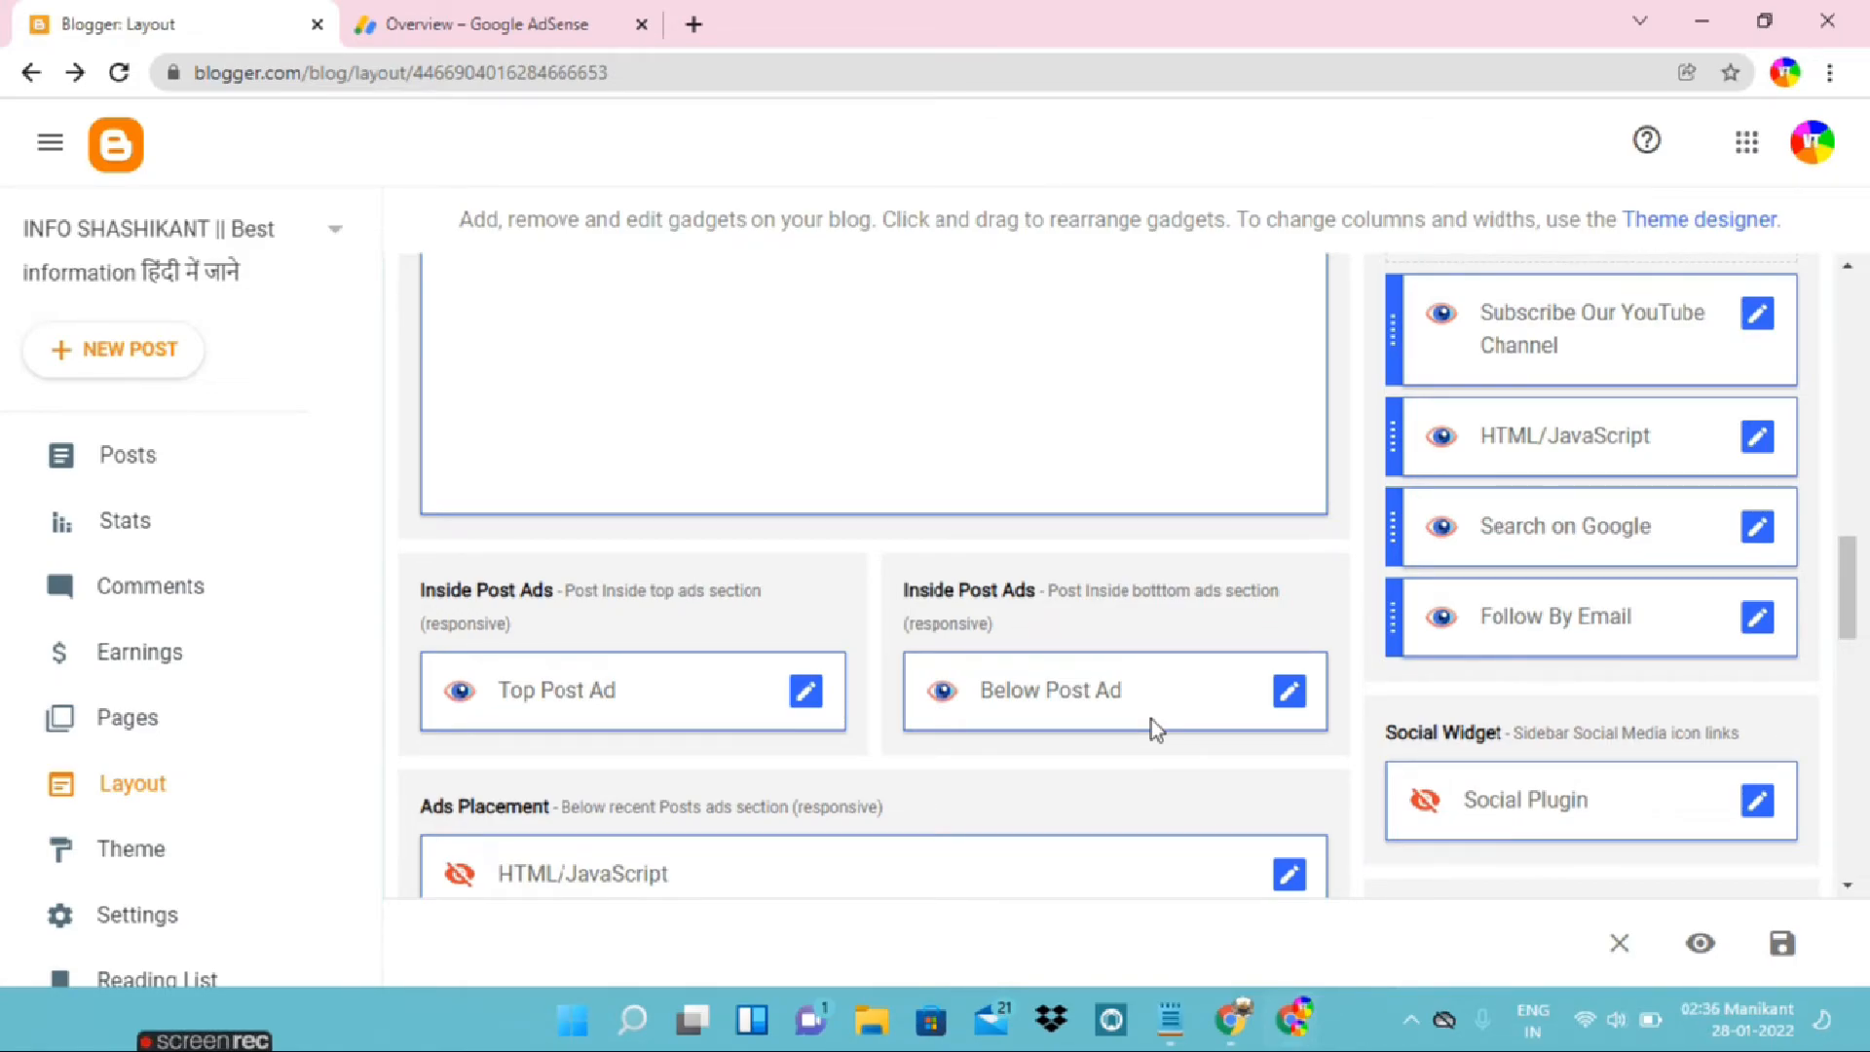
{"action": "scroll", "coordinate": [990, 769], "scroll_direction": "up", "scroll_amount": 1}
{"action": "scroll", "coordinate": [982, 770], "scroll_direction": "down", "scroll_amount": 1}
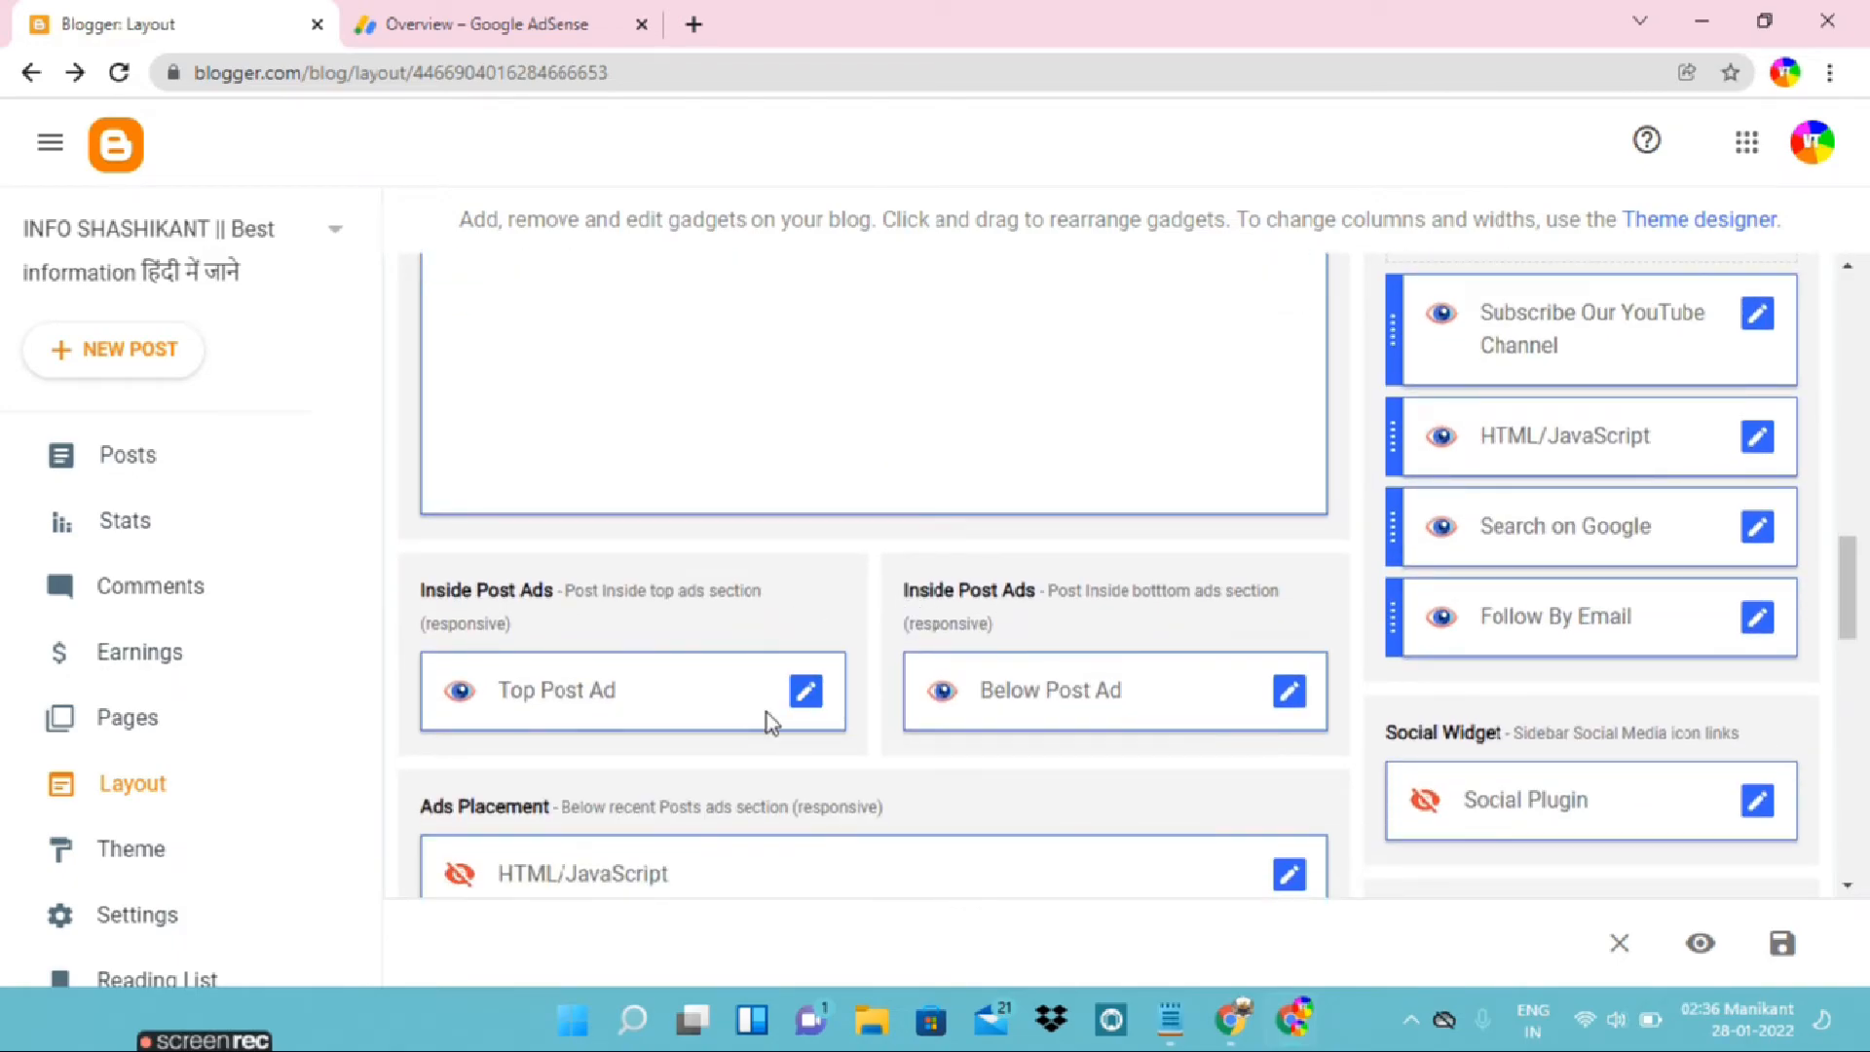